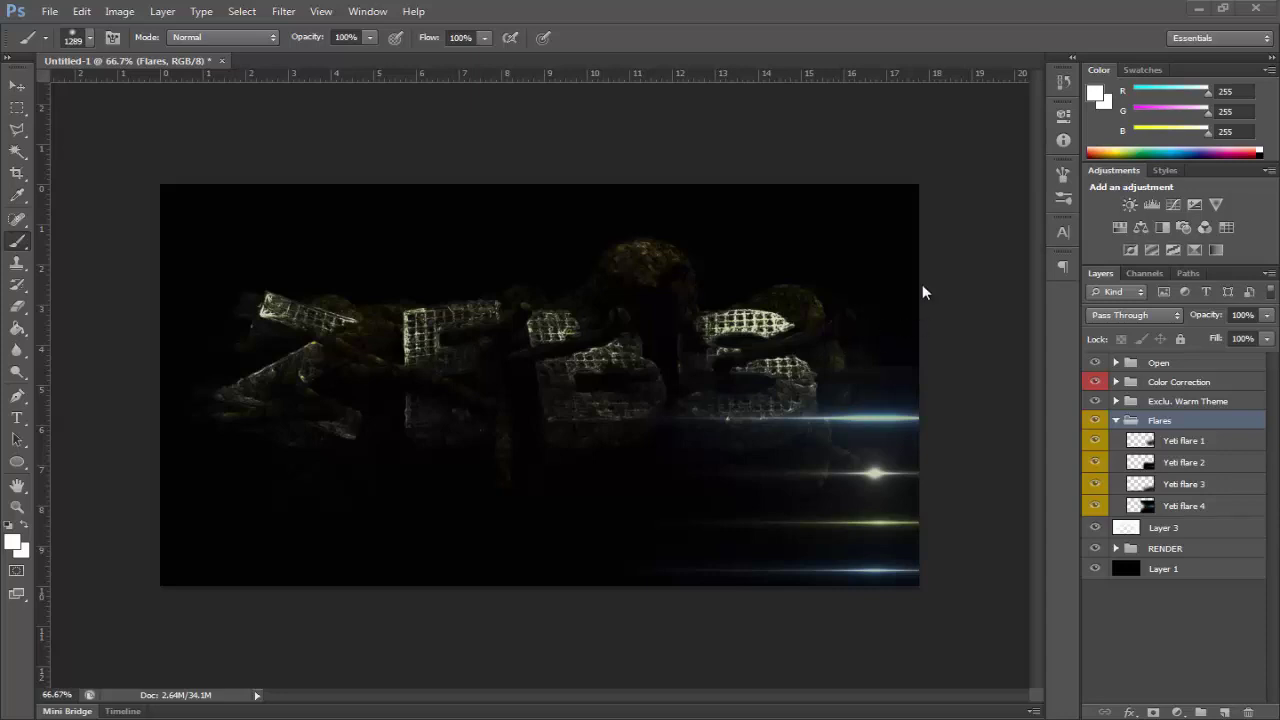
Hide the Yeti flare 1, Yeti flare 2 and Yeti flare 3 layers inside the Flares group.
left_click(1177, 450)
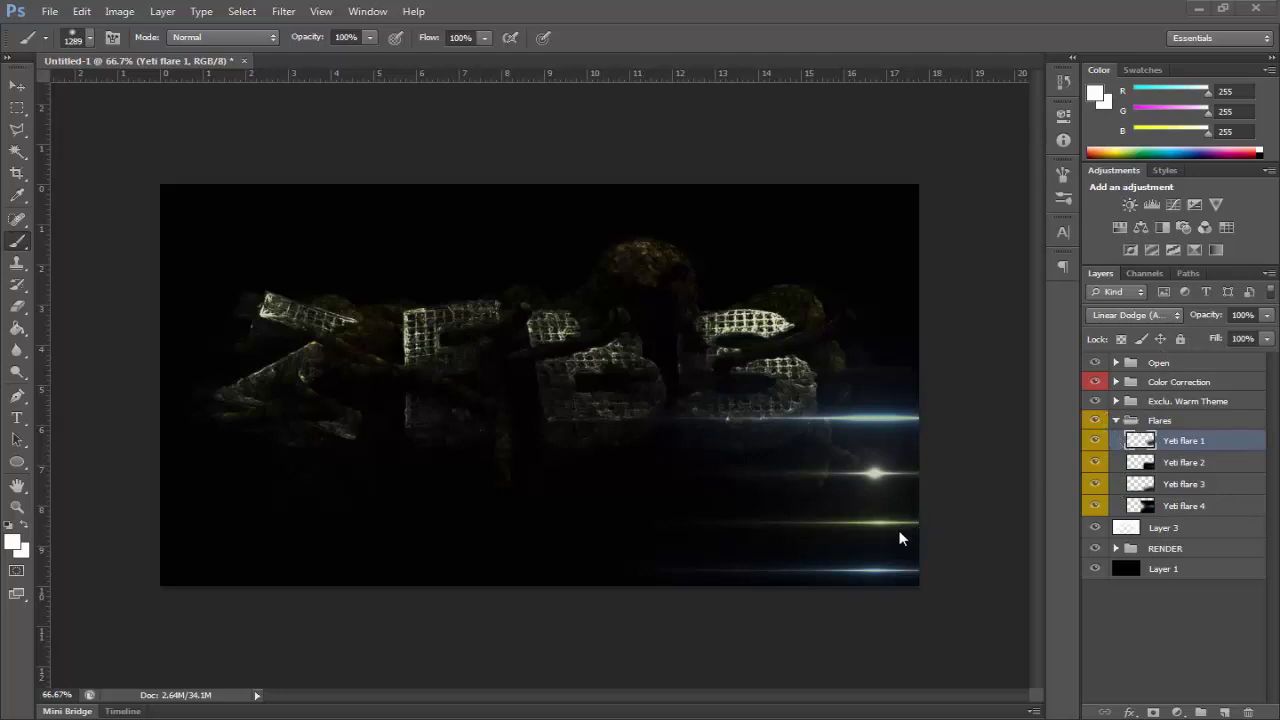
left_click(1095, 442)
left_click(1095, 462)
left_click(1096, 484)
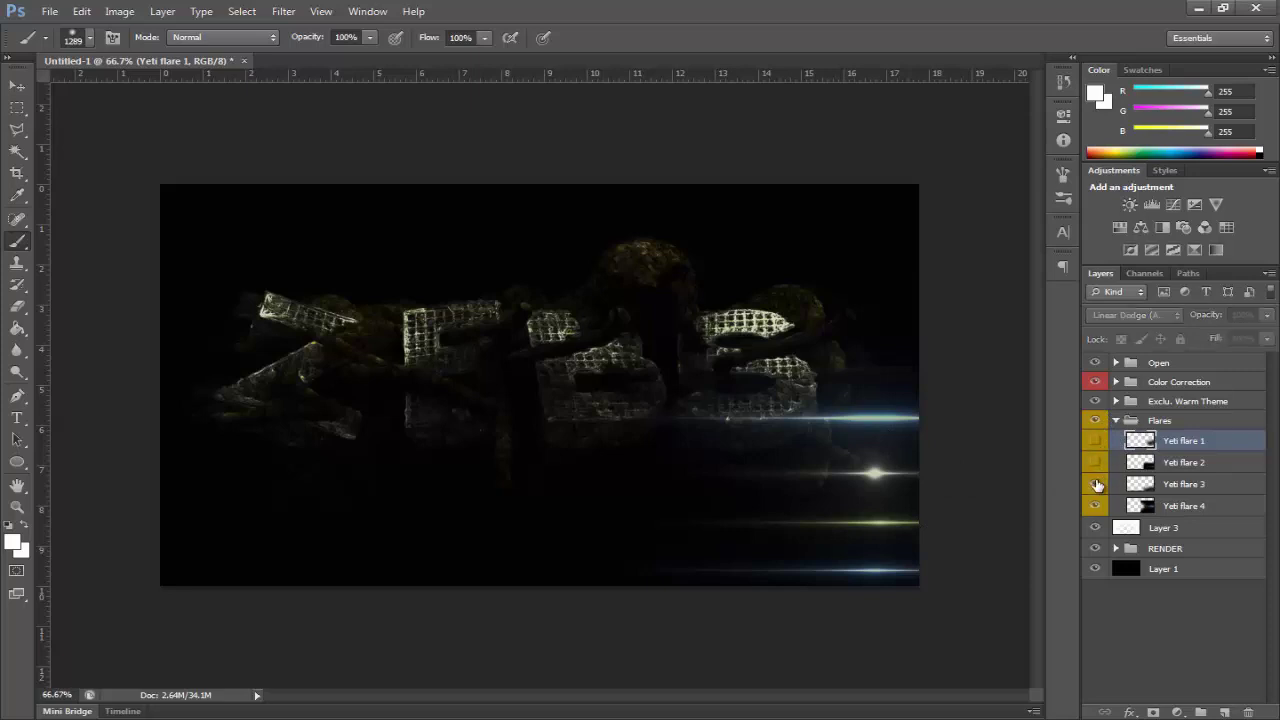
Move the Yeti flare 4 layer out of the Flares group to just above Layer 3, with the collapsed group topmost in the stack.
left_click_drag(1145, 505, 1173, 360)
left_click(1116, 442)
left_click(1175, 437)
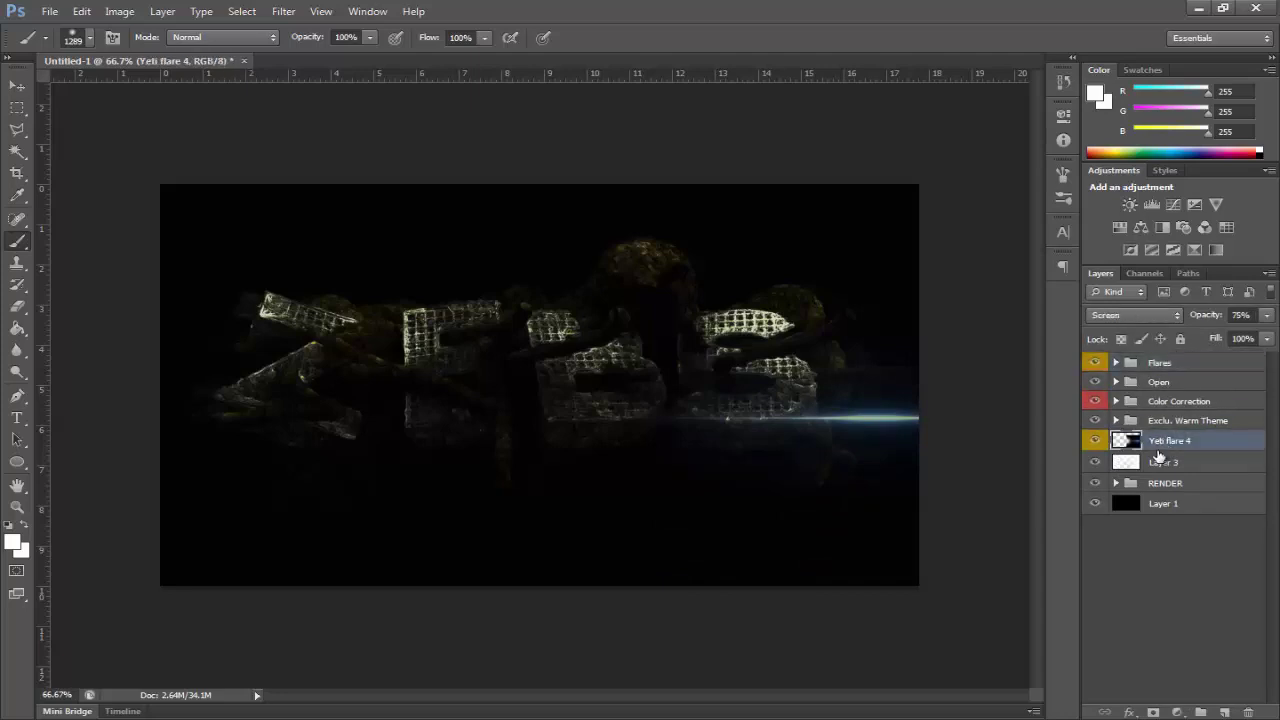
left_click(1155, 470)
mouse_move(1168, 466)
left_mouse_down()
mouse_move(1175, 440)
mouse_move(1166, 478)
left_mouse_up()
left_click(1174, 462)
left_click(1179, 446)
Scale Yeti flare 4 to about 46% with Free Transform and move it over the first letter's upper bar.
key("ctrl+t")
left_click_drag(548, 429, 538, 400)
left_click_drag(717, 338, 385, 268)
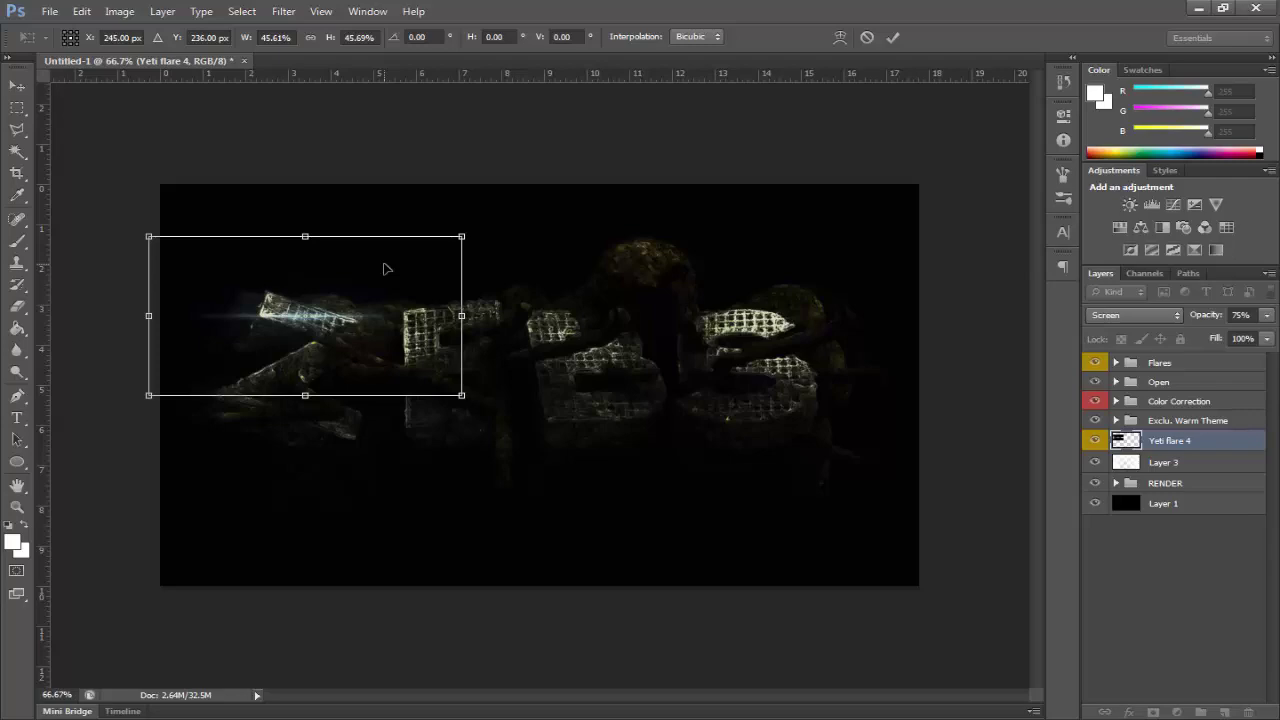
Fine-position the transformed flare at the upper edge of the first letter's top bar, at about X 269 px, Y 217 px.
key("ctrl+plus")
key("ctrl+plus")
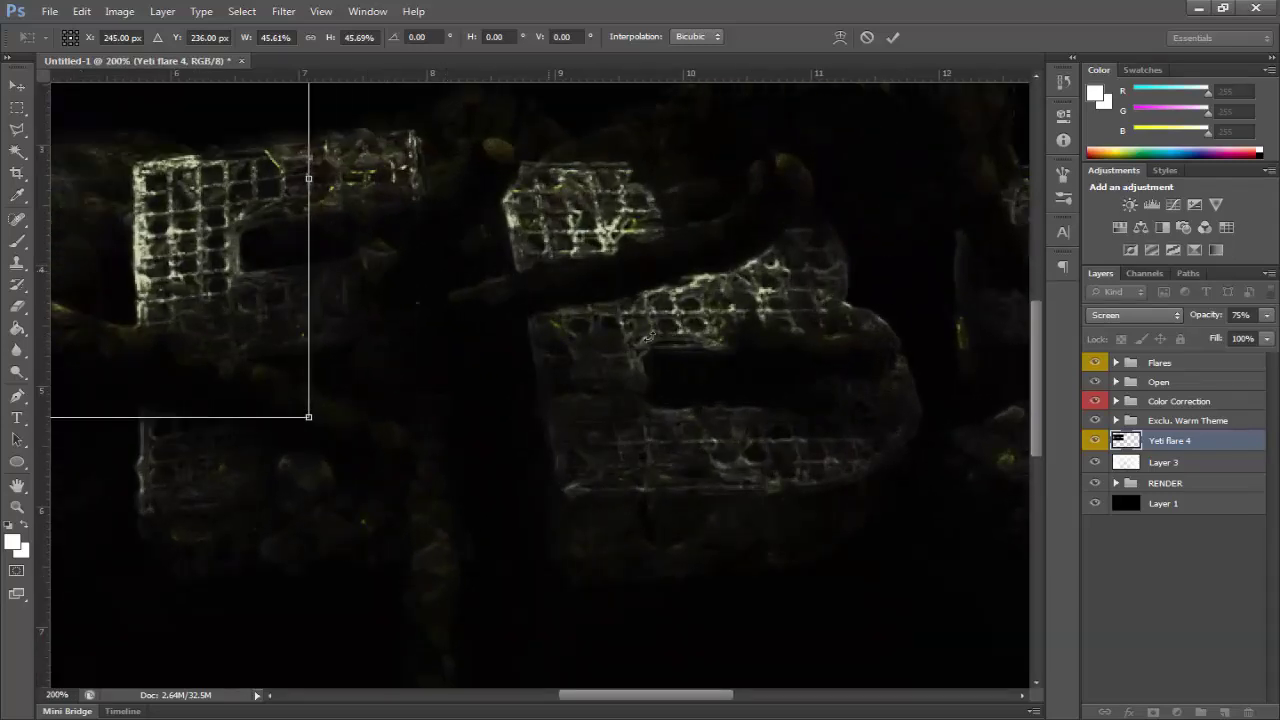
left_click_drag(690, 697, 543, 645)
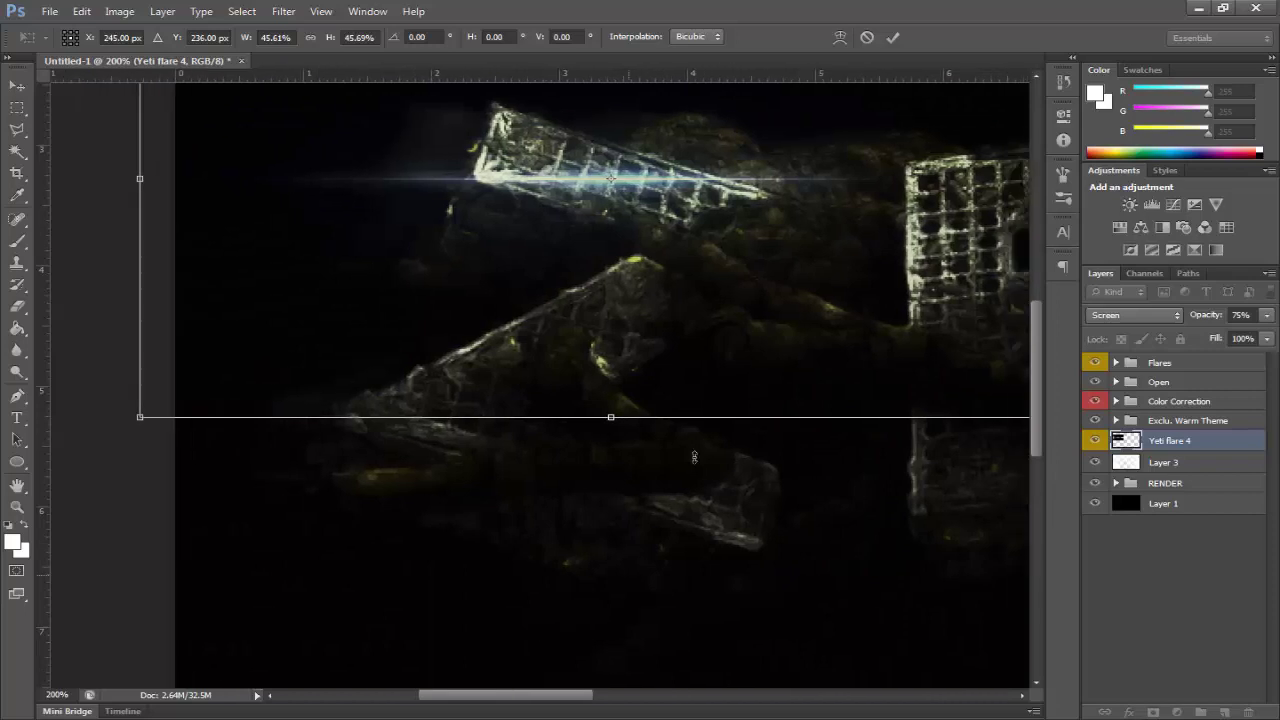
left_click_drag(703, 311, 712, 277)
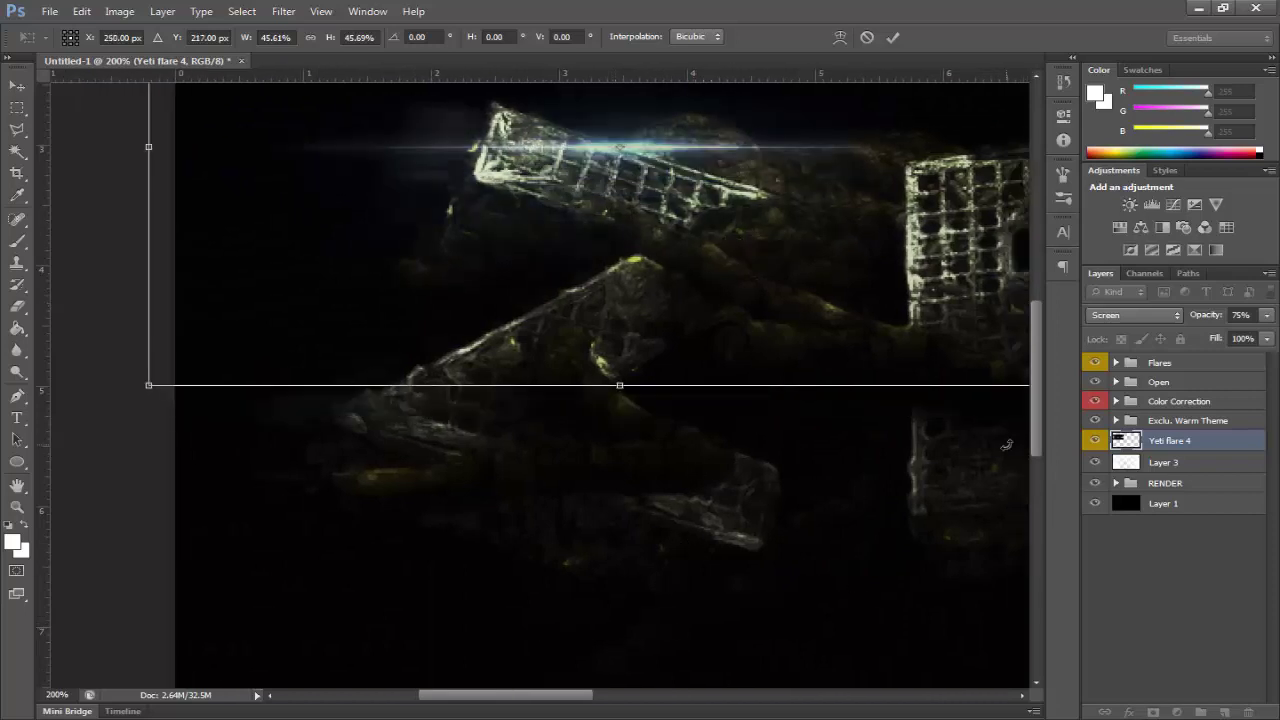
scroll(920, 394, "up", 1)
scroll(803, 373, "up", 3)
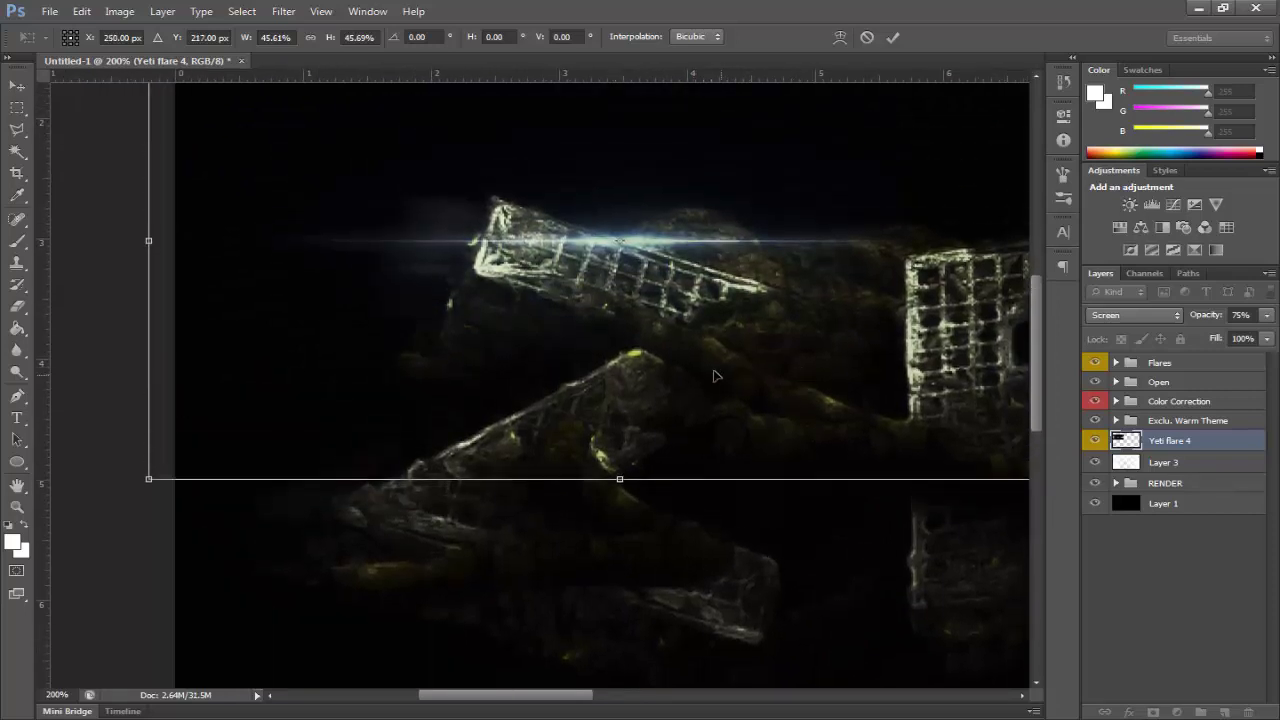
left_click_drag(698, 372, 727, 370)
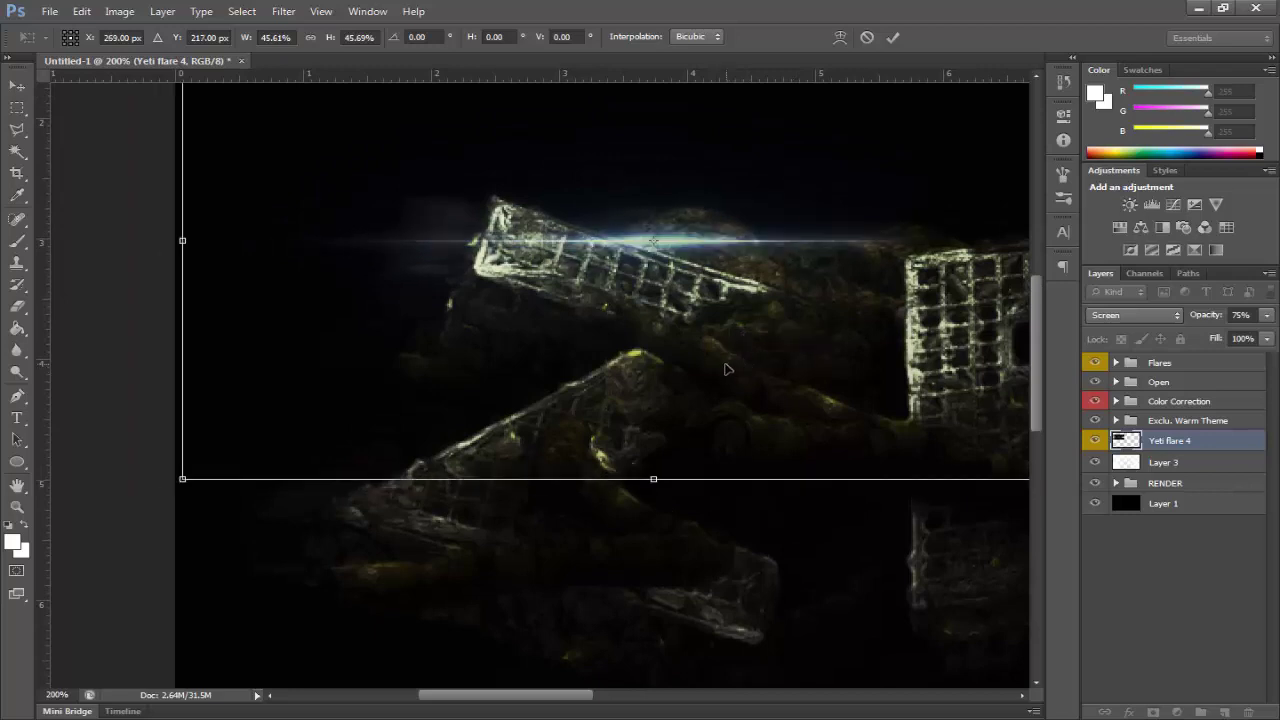
Warp the flare so its light streak follows the sloping upper edge of the first letter's top bar, and apply the transform.
right_click(727, 370)
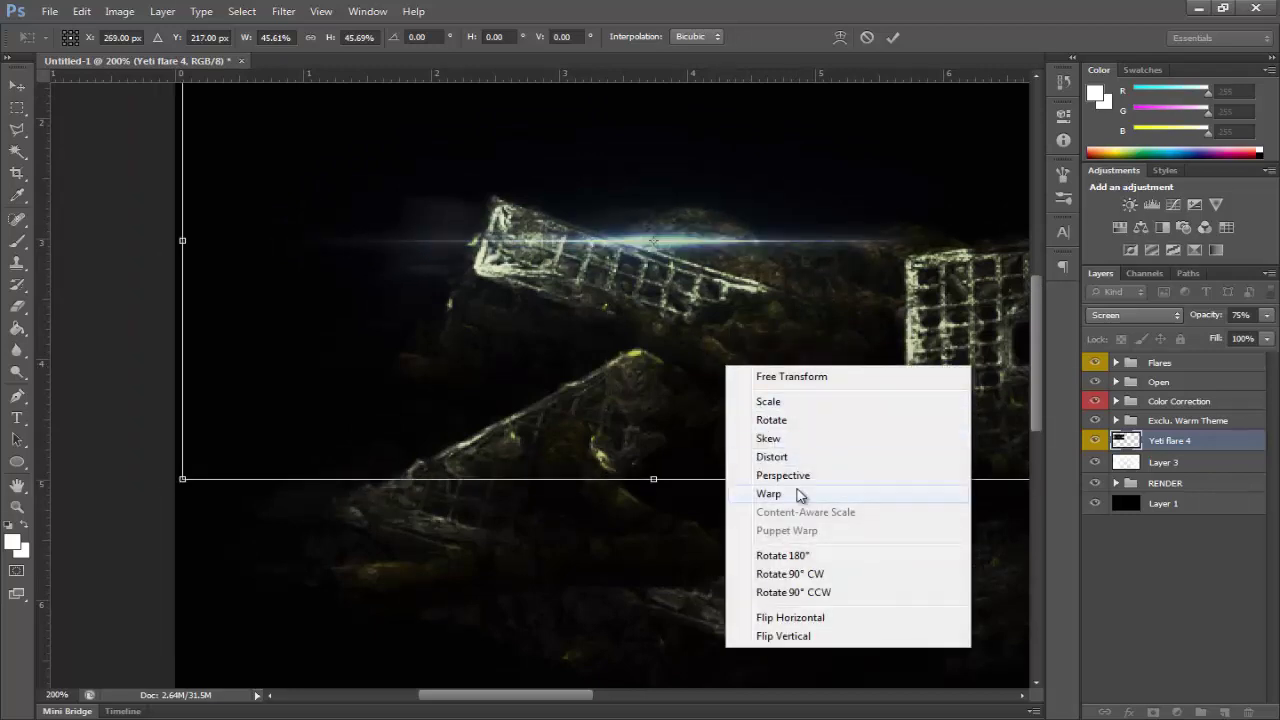
left_click(727, 491)
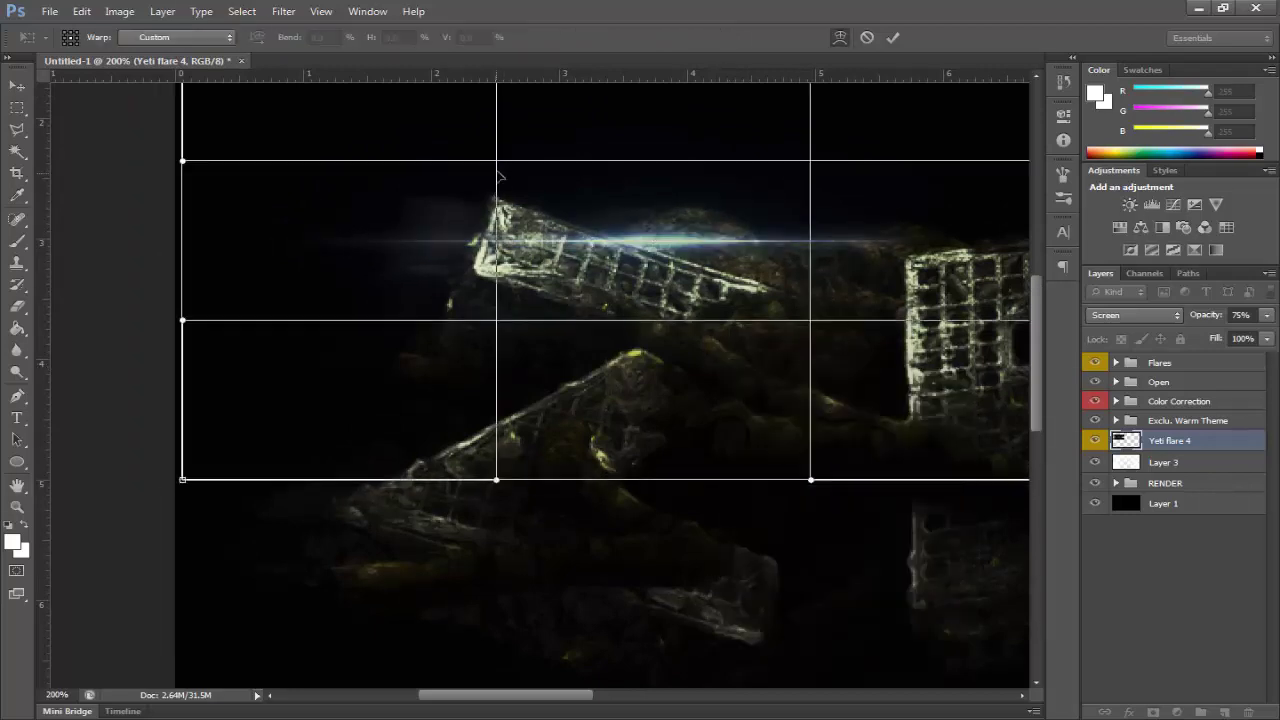
left_click_drag(524, 696, 595, 699)
scroll(603, 424, "up", 3)
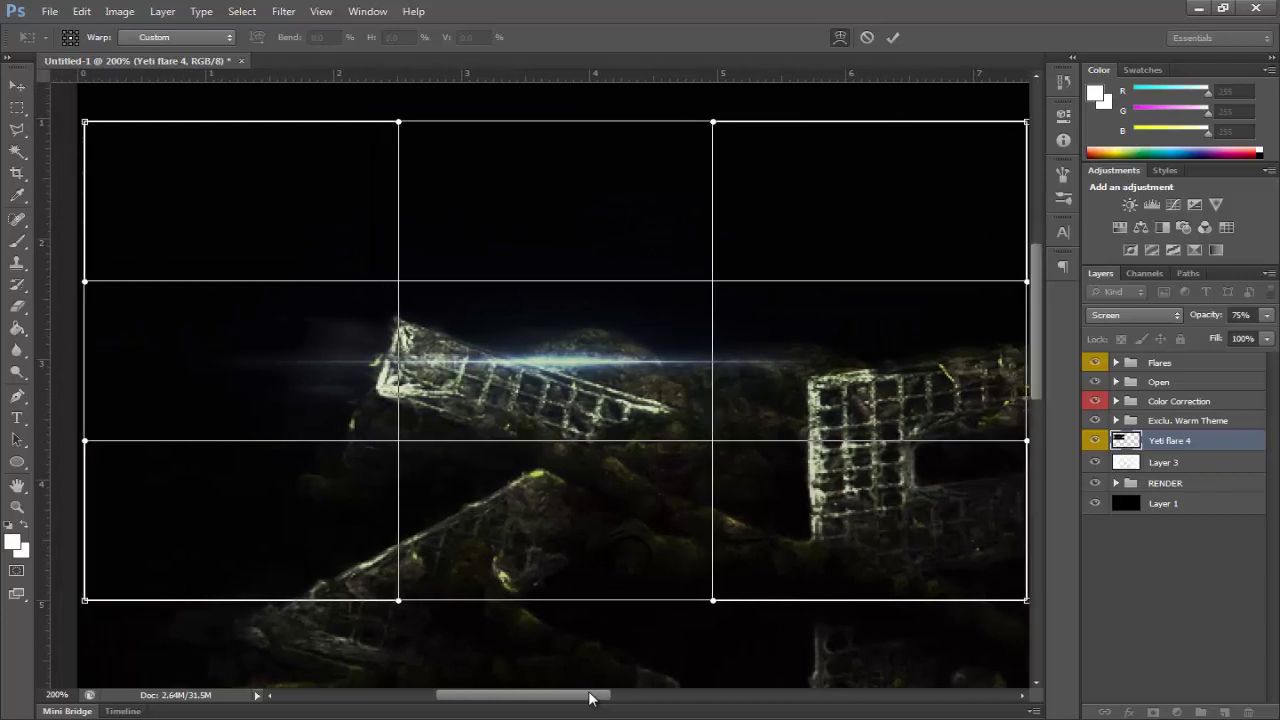
scroll(628, 548, "down", 1)
scroll(580, 500, "up", 1)
left_click_drag(396, 283, 455, 222)
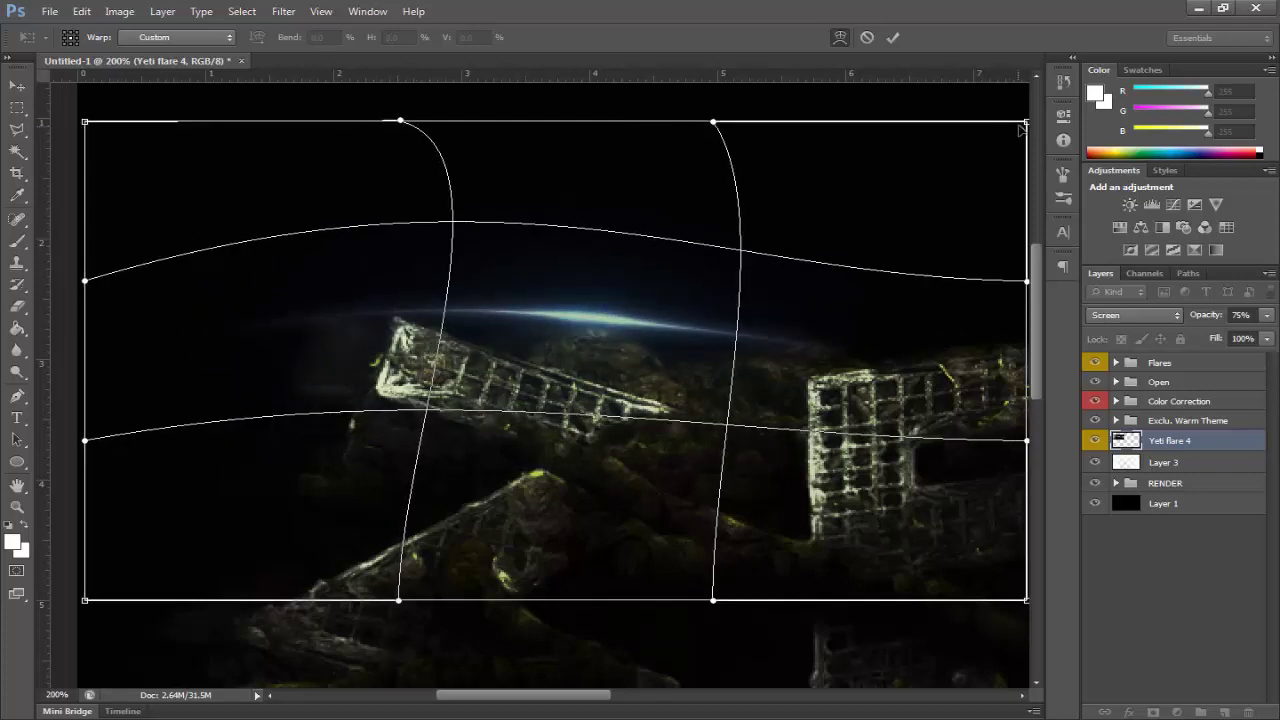
left_click_drag(977, 177, 638, 383)
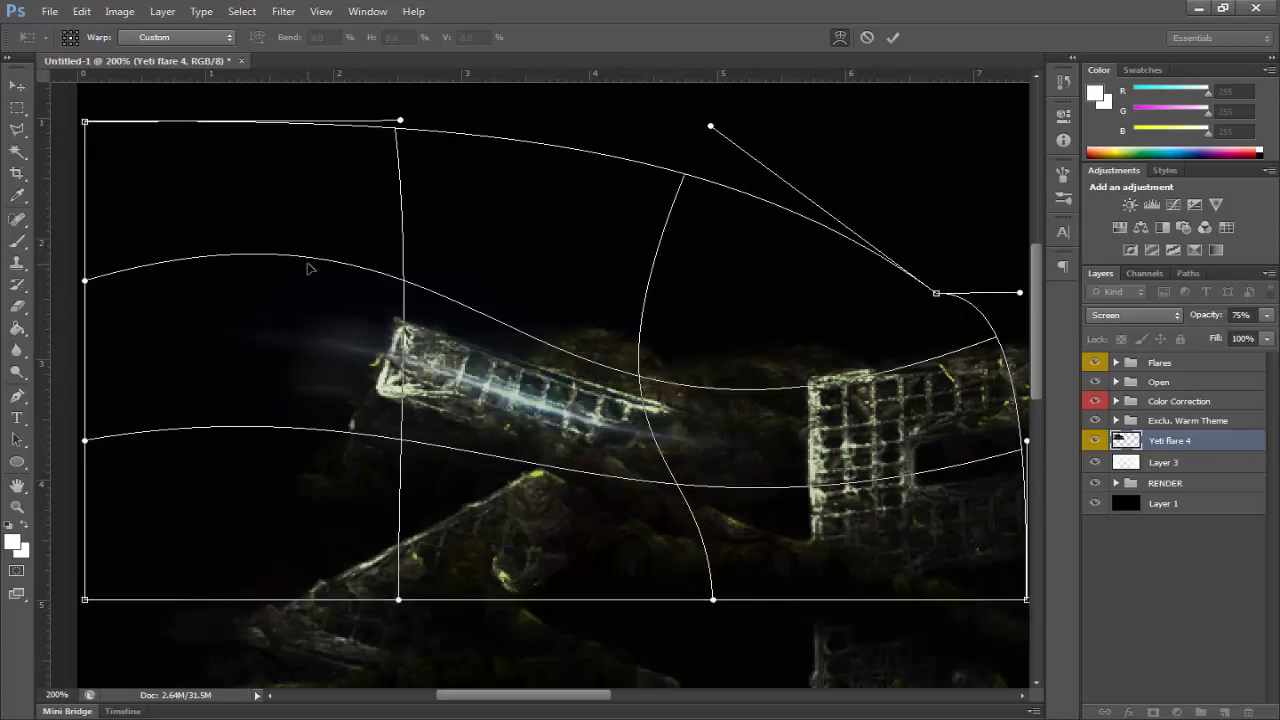
left_click_drag(313, 262, 336, 243)
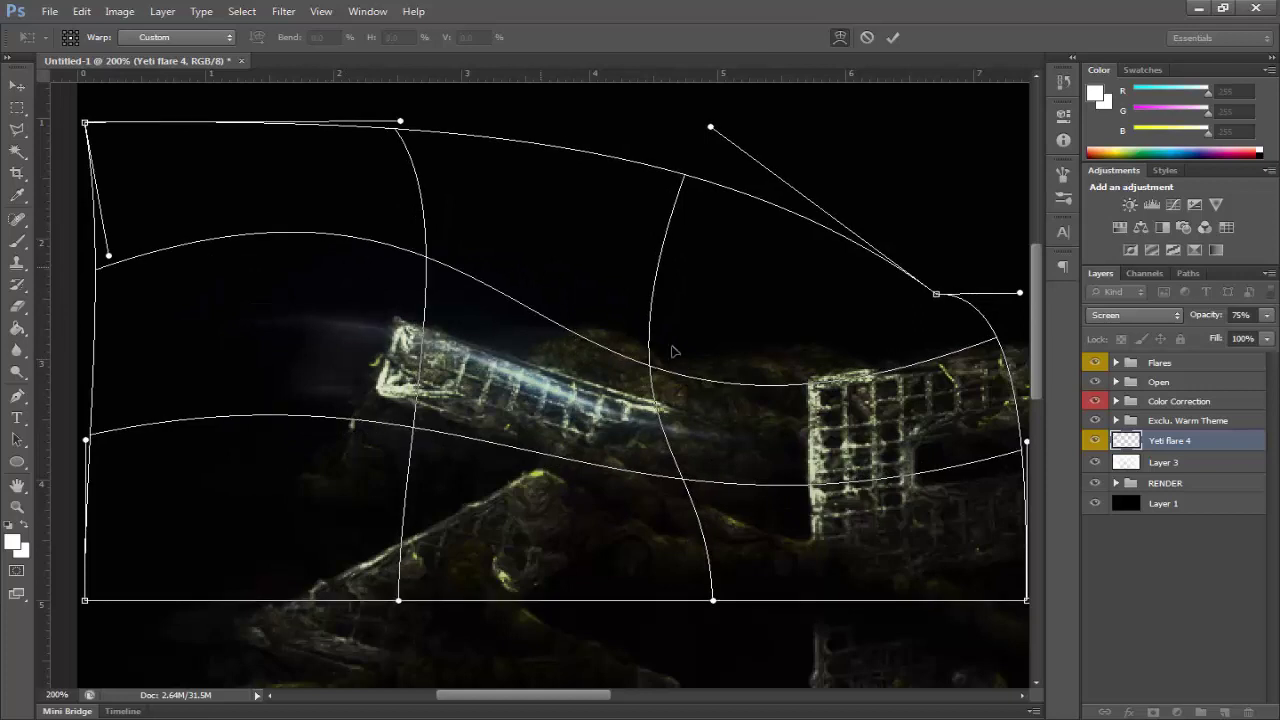
left_click_drag(654, 369, 672, 356)
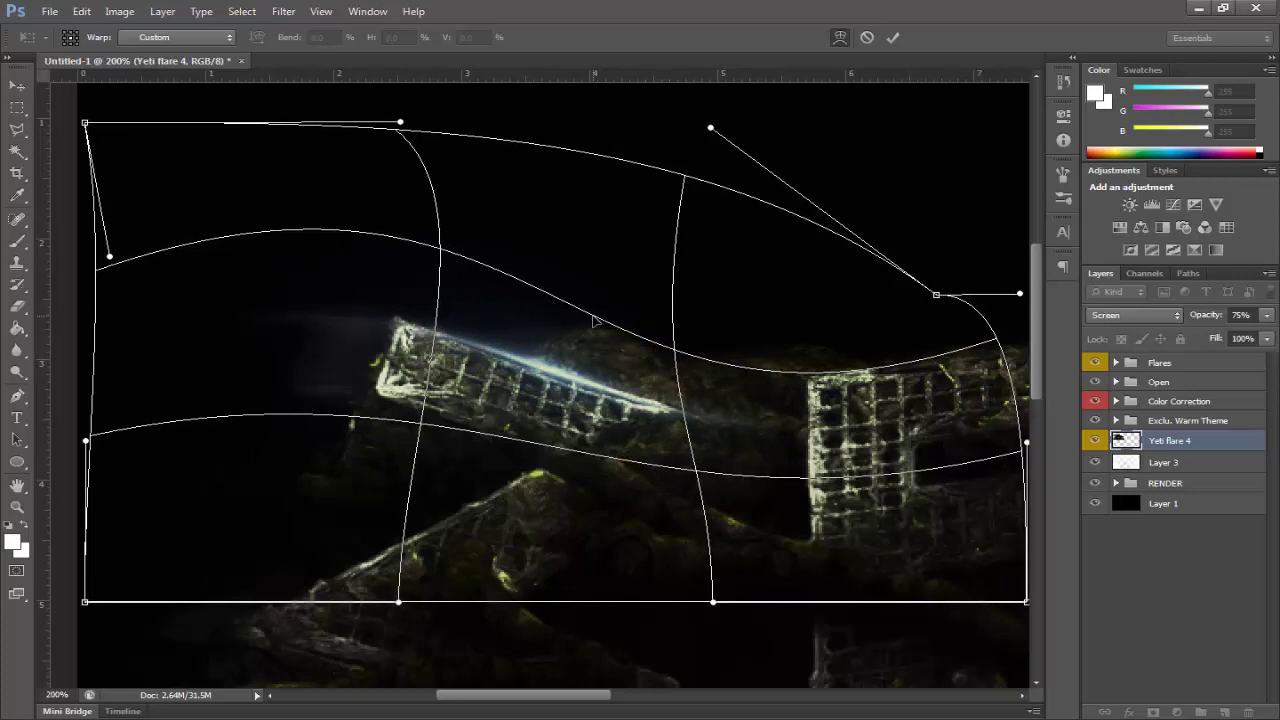
left_click_drag(591, 320, 586, 315)
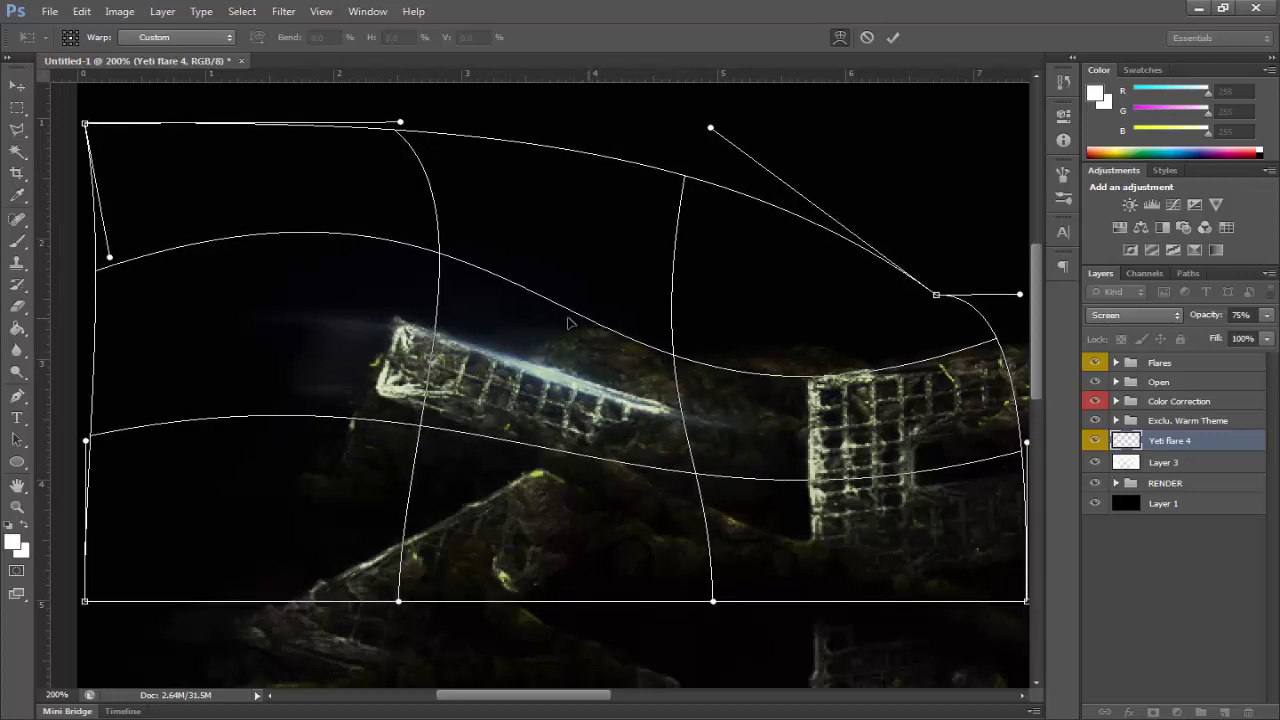
key("Return")
Erase the streak's overhanging ends at both sides of the bar's upper edge with a 68 px soft eraser.
key("b")
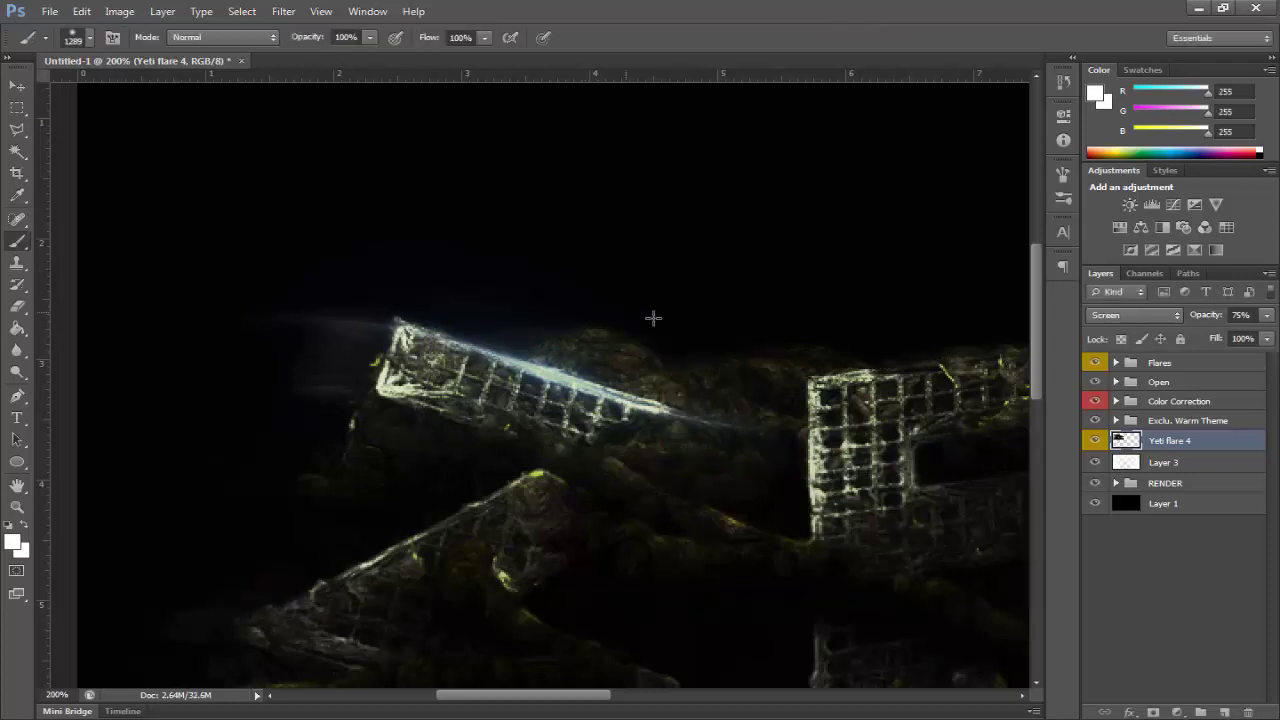
left_click(17, 306)
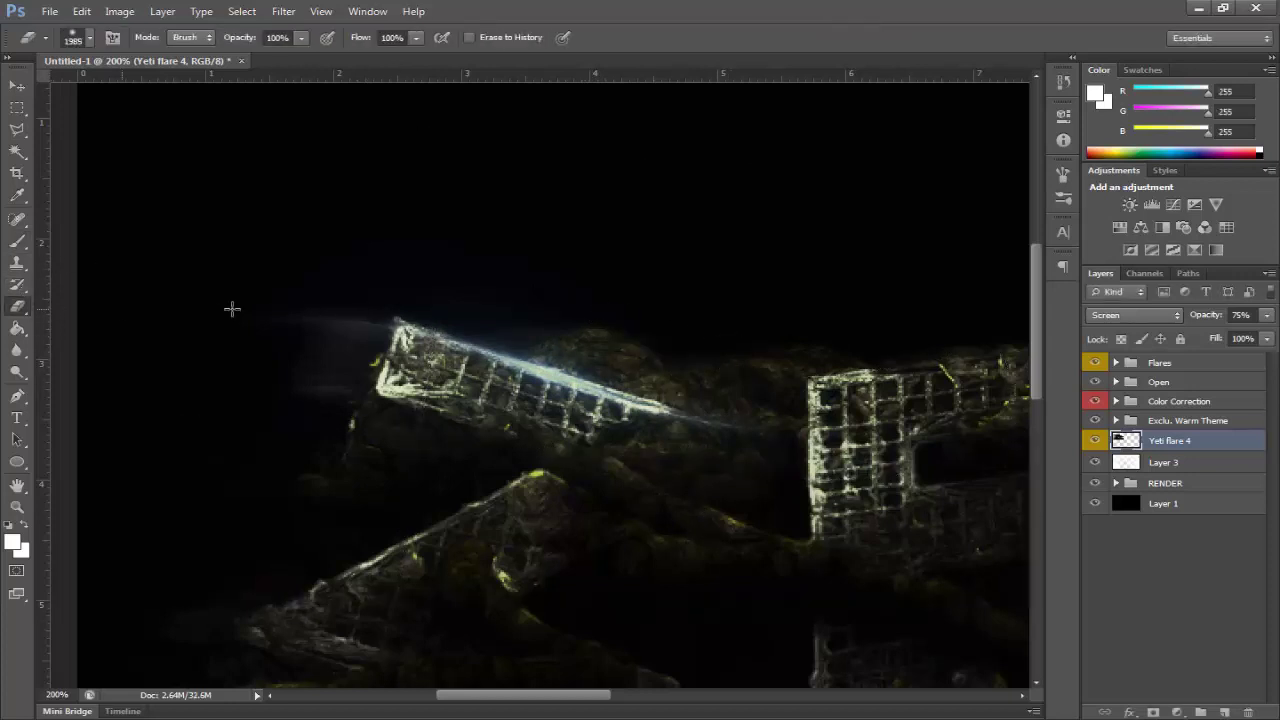
left_click(366, 328)
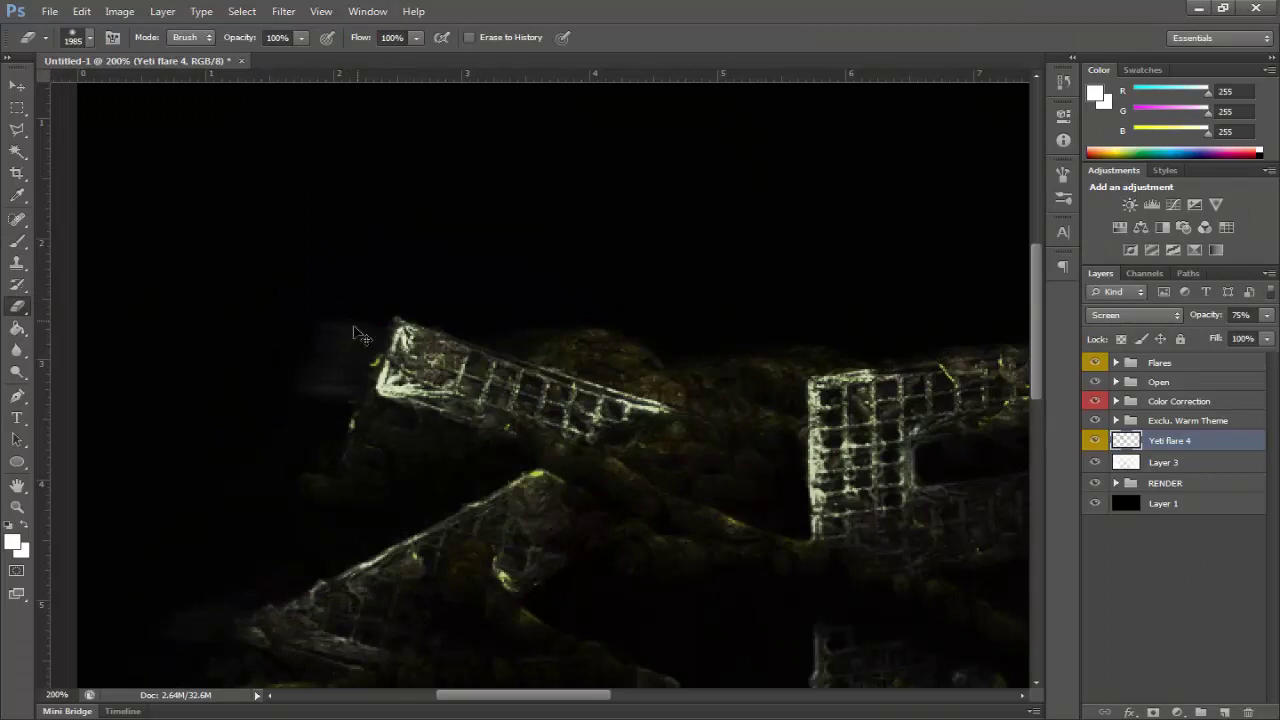
key("ctrl+z")
left_click(90, 37)
left_click(77, 85)
mouse_move(286, 306)
left_mouse_down()
mouse_move(317, 329)
mouse_move(365, 342)
left_mouse_up()
left_click_drag(787, 423, 711, 417)
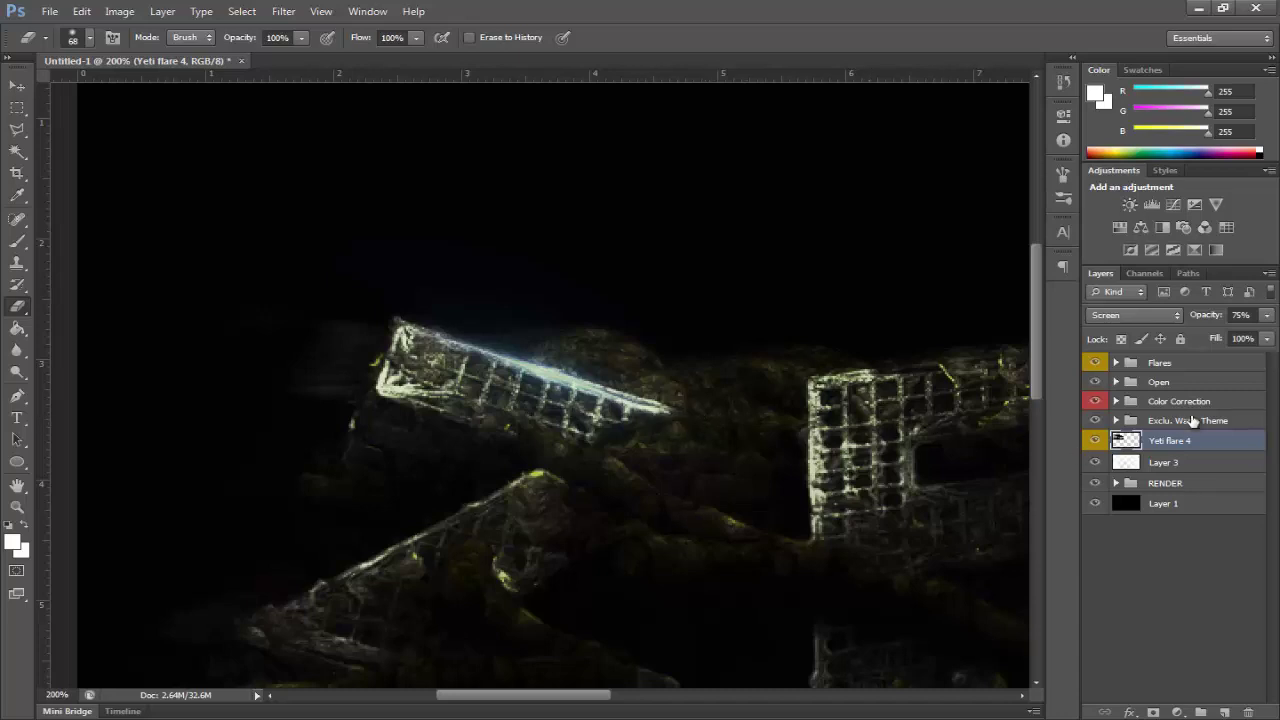
Place a duplicate of the Yeti flare 4 layer along the bar's lower edge and erase its overhanging end.
key("ctrl+j")
key("ctrl+t")
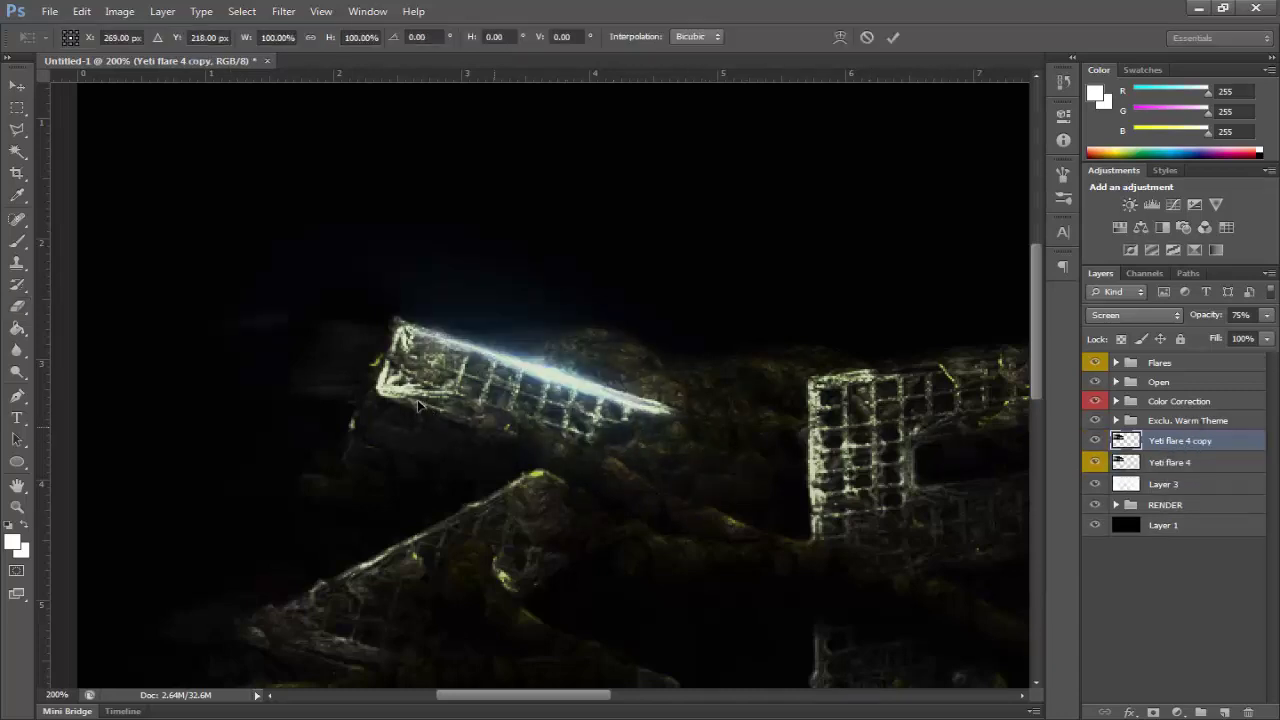
mouse_move(578, 371)
left_mouse_down()
mouse_move(548, 397)
mouse_move(566, 426)
mouse_move(531, 412)
left_mouse_up()
key("e")
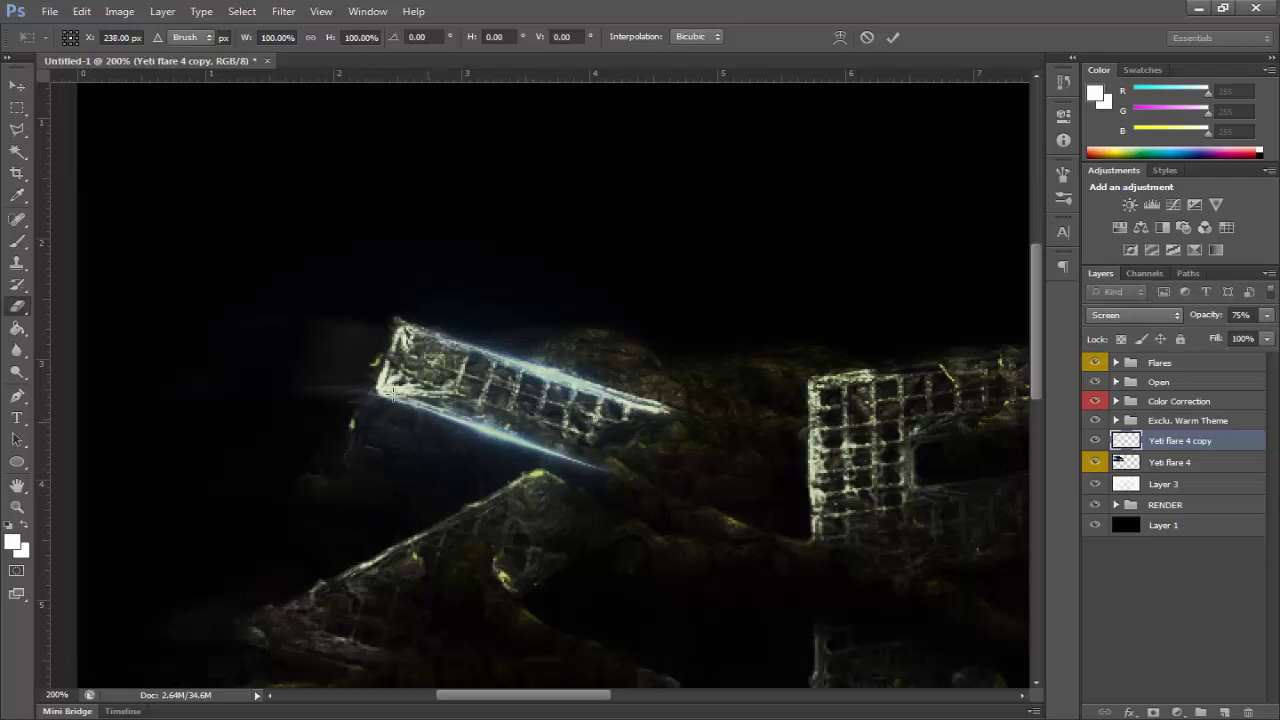
left_click(594, 470)
left_click_drag(594, 470, 586, 458)
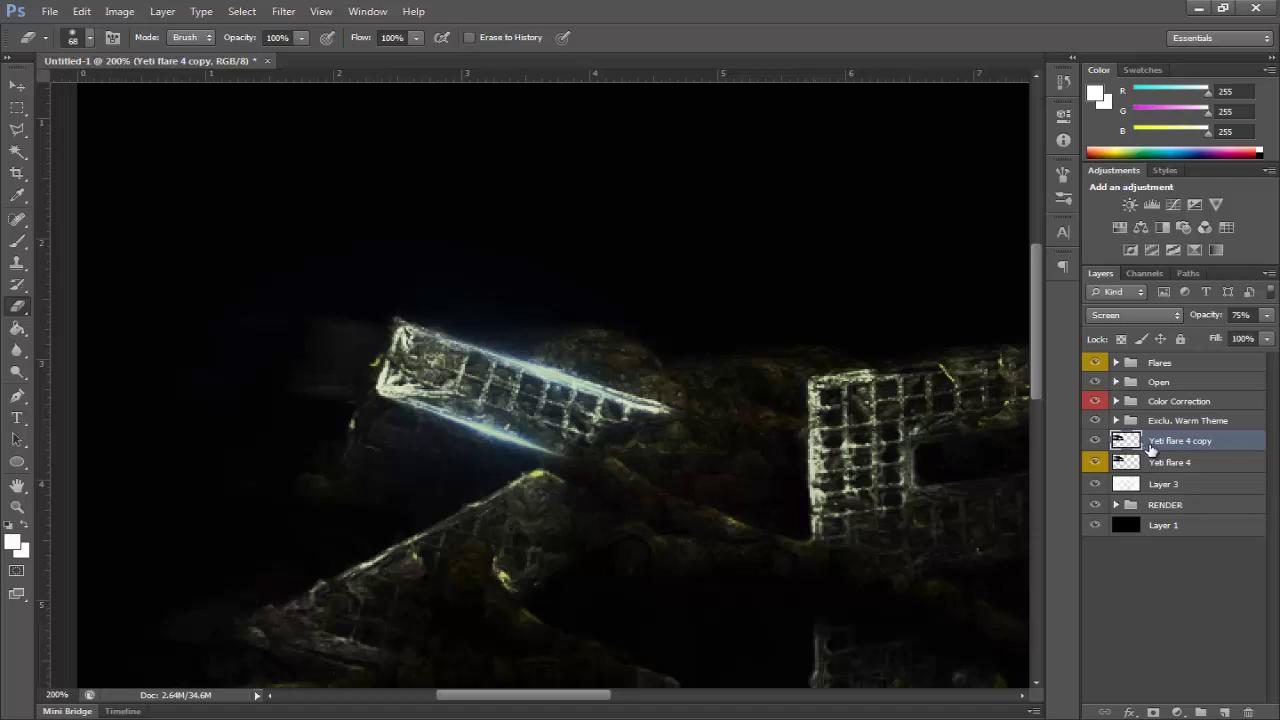
Duplicate the flare copy and rotate the new copy into place along the short left end of the bar.
key("ctrl+j")
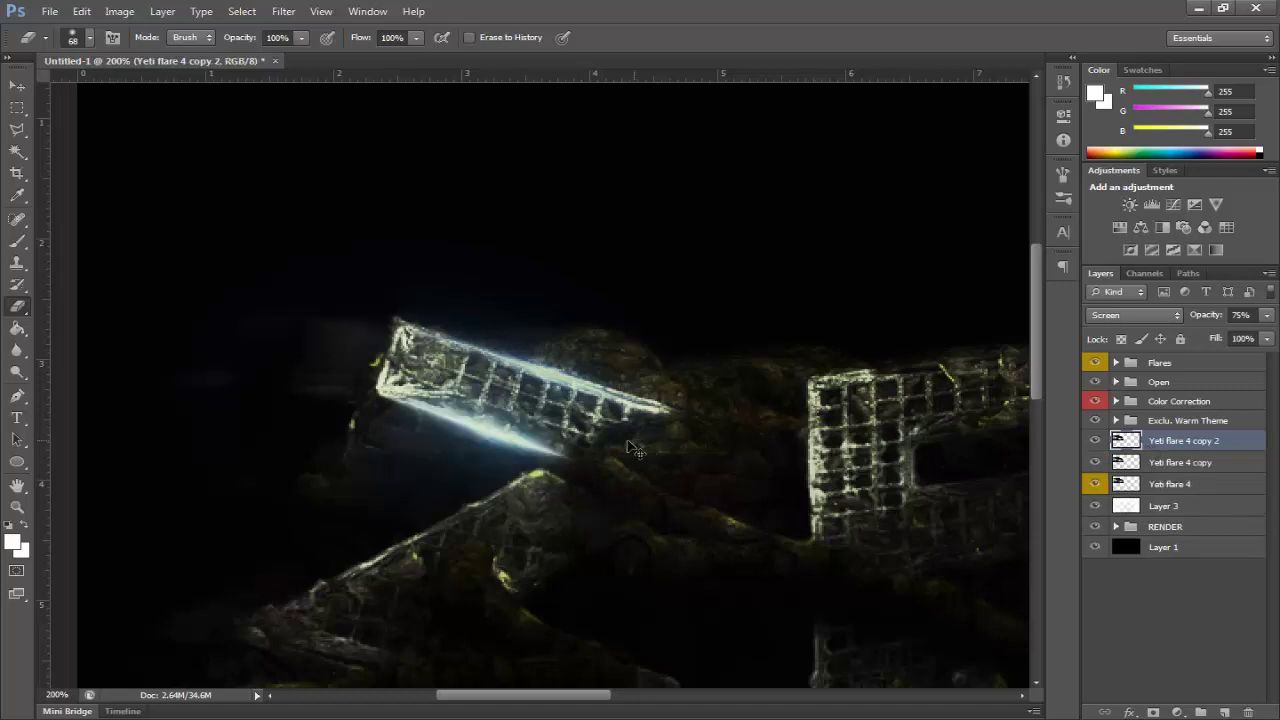
key("ctrl+t")
left_click_drag(477, 443, 360, 351)
left_click_drag(630, 523, 638, 200)
key("Return")
Erase the parts of the rotated flare copy that extend past the bar's short left end.
key("e")
left_click_drag(420, 270, 388, 388)
key("ctrl+z")
left_click_drag(370, 437, 378, 378)
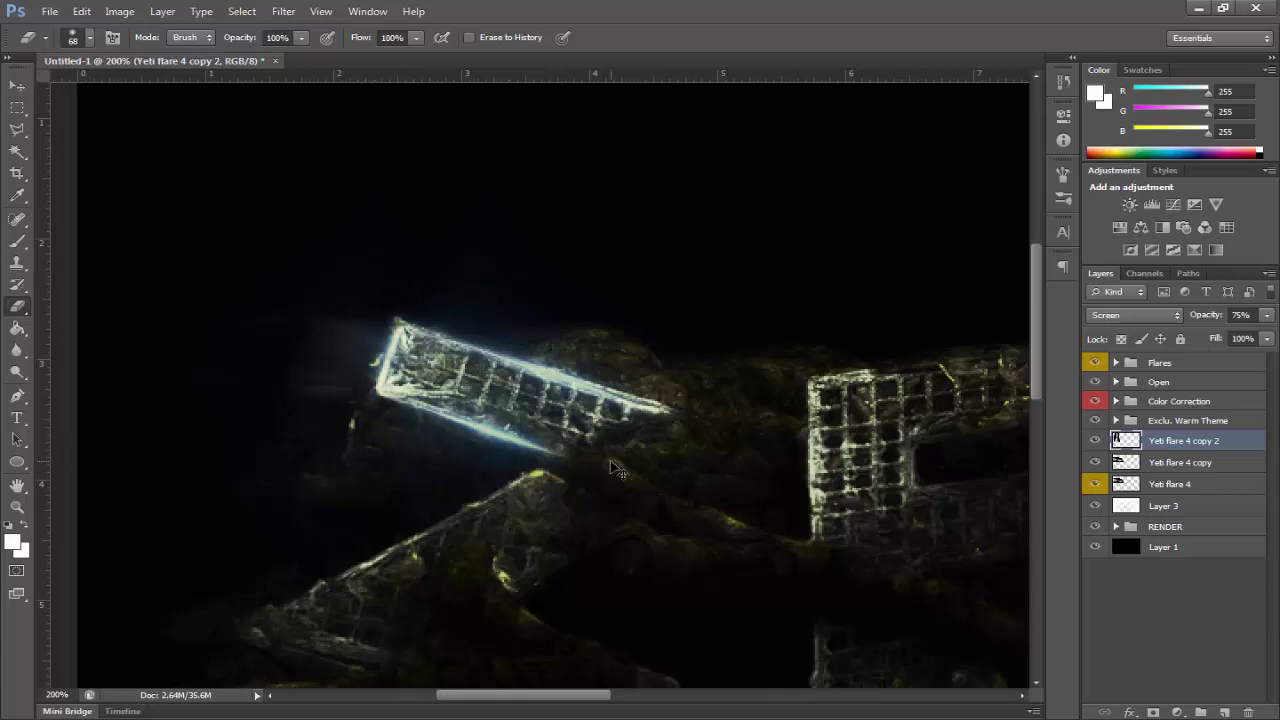
Expand the Flares group, then select the Yeti flare 1 layer and make it visible.
key("ctrl+minus")
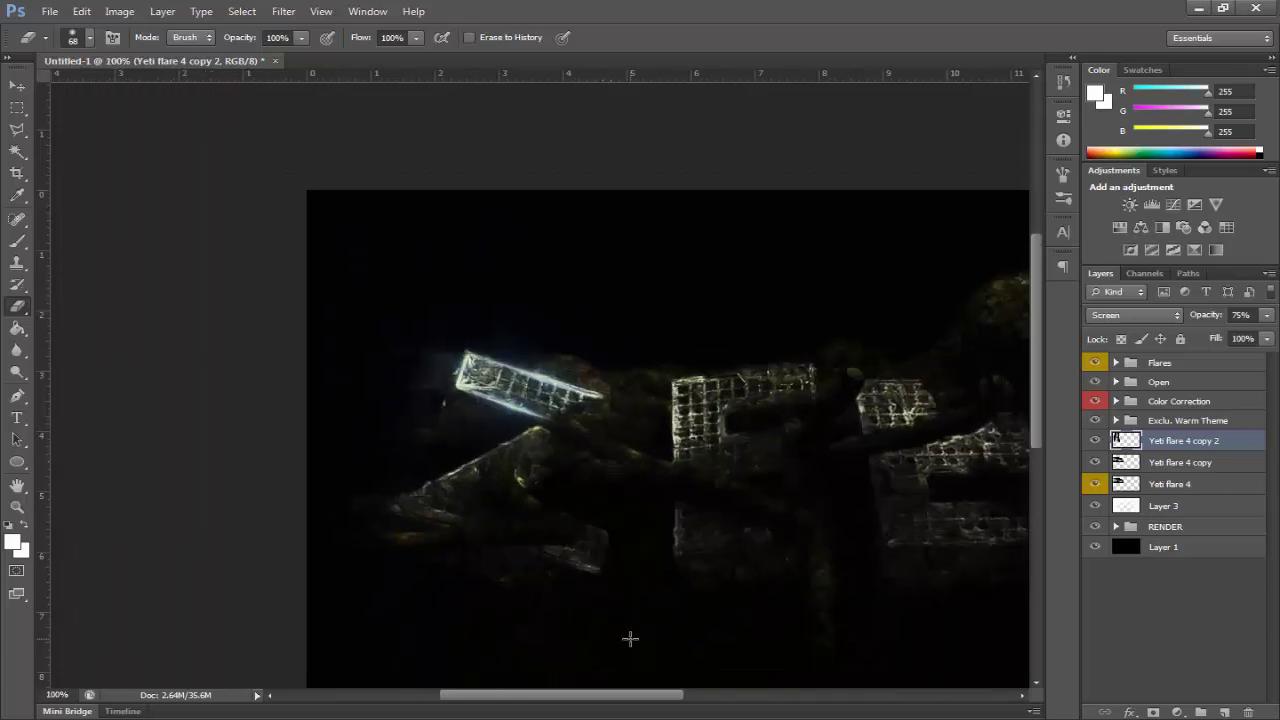
left_click_drag(626, 694, 672, 693)
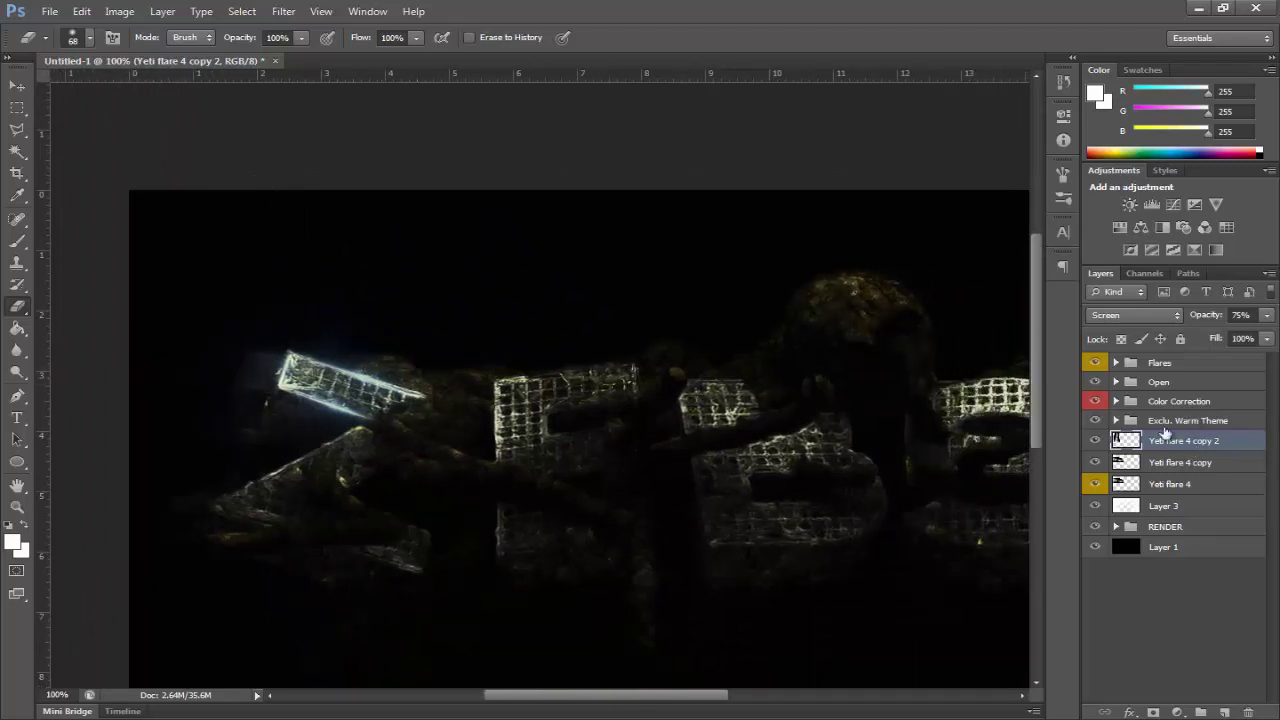
left_click(1116, 362)
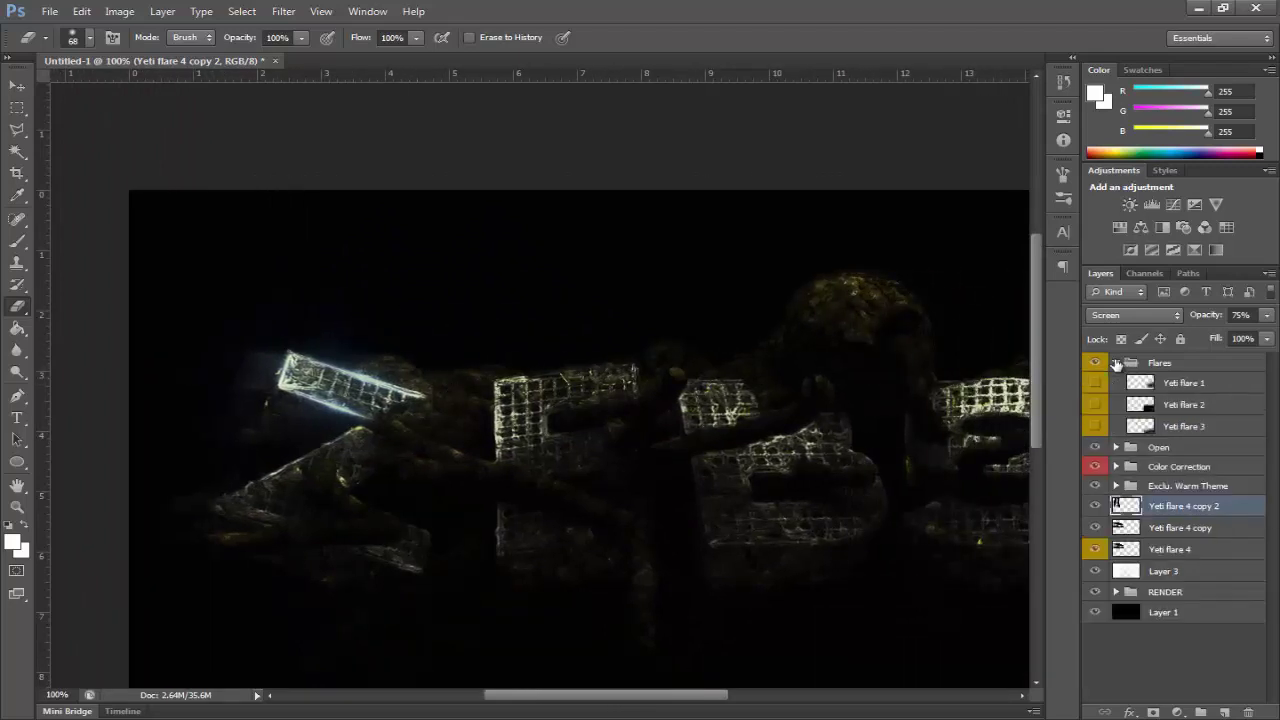
left_click(1172, 388)
left_click(1096, 384)
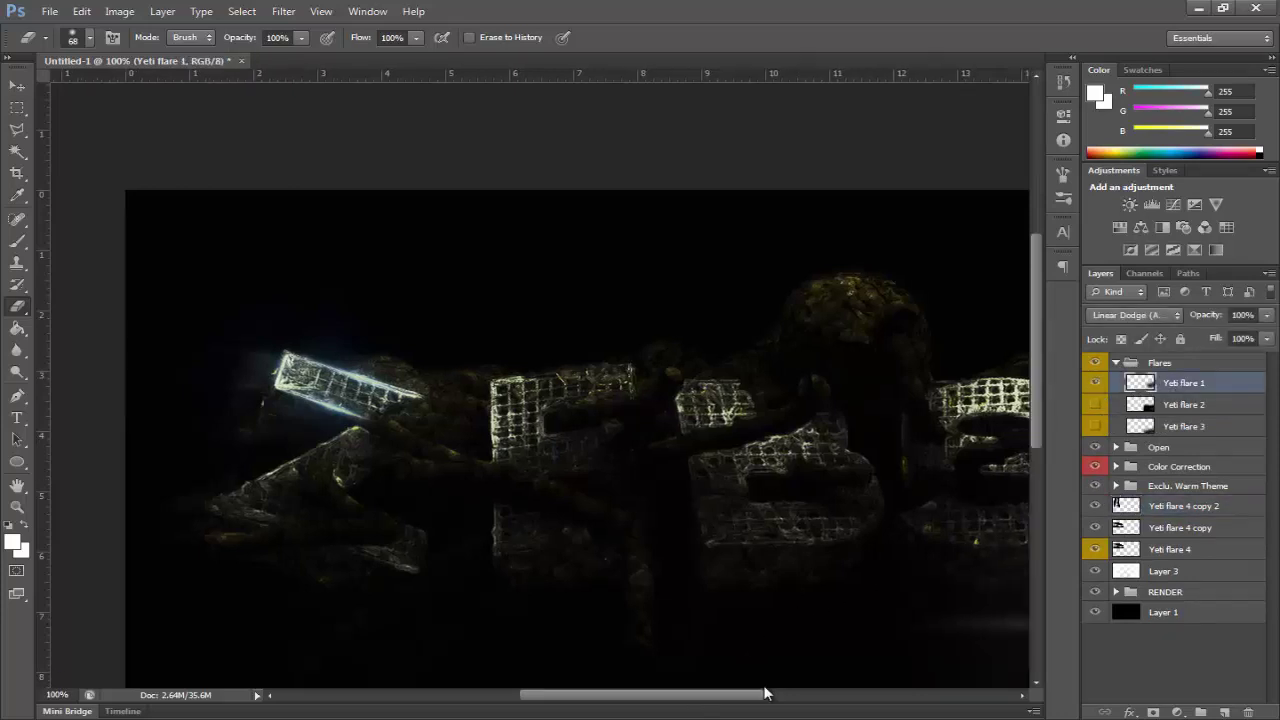
scroll(757, 658, "right", 5)
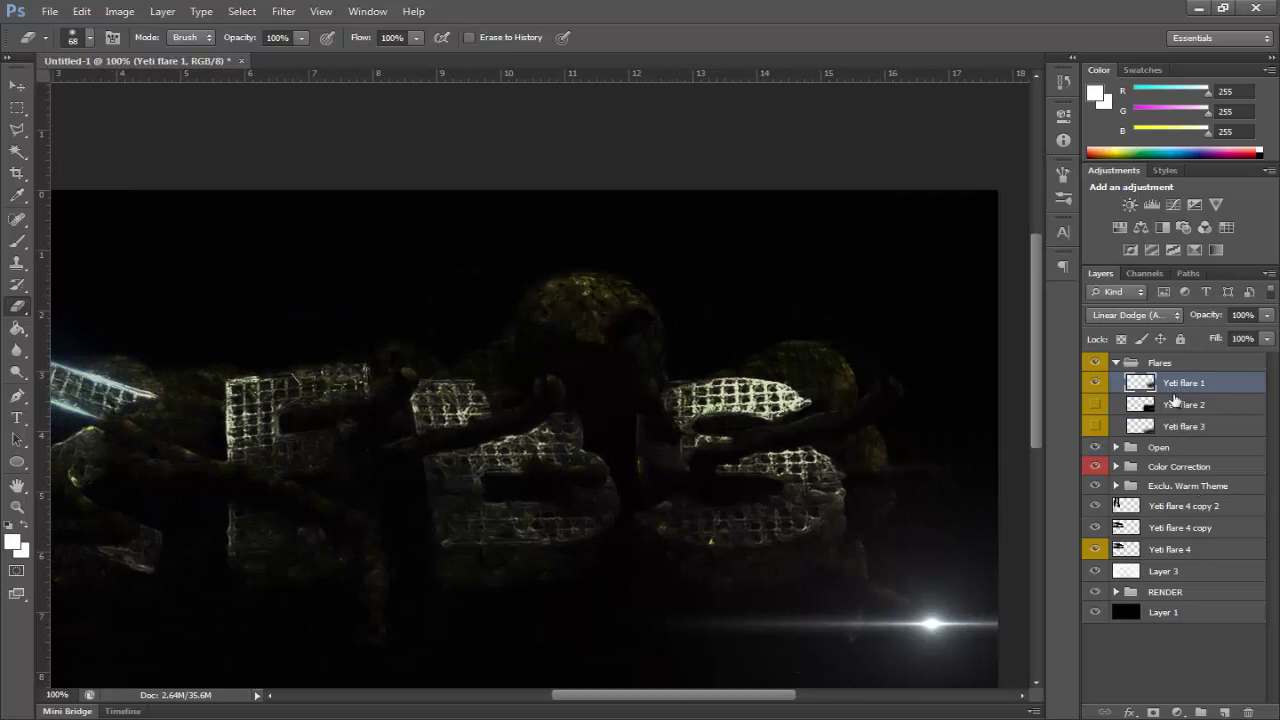
Scale Yeti flare 1 to about 71.6%, place it on the second letter's upper-left corner and rotate it to about -8.14°.
key("ctrl+t")
left_click_drag(830, 515, 239, 250)
left_click_drag(690, 545, 489, 437)
left_click_drag(333, 358, 332, 434)
key("Left")
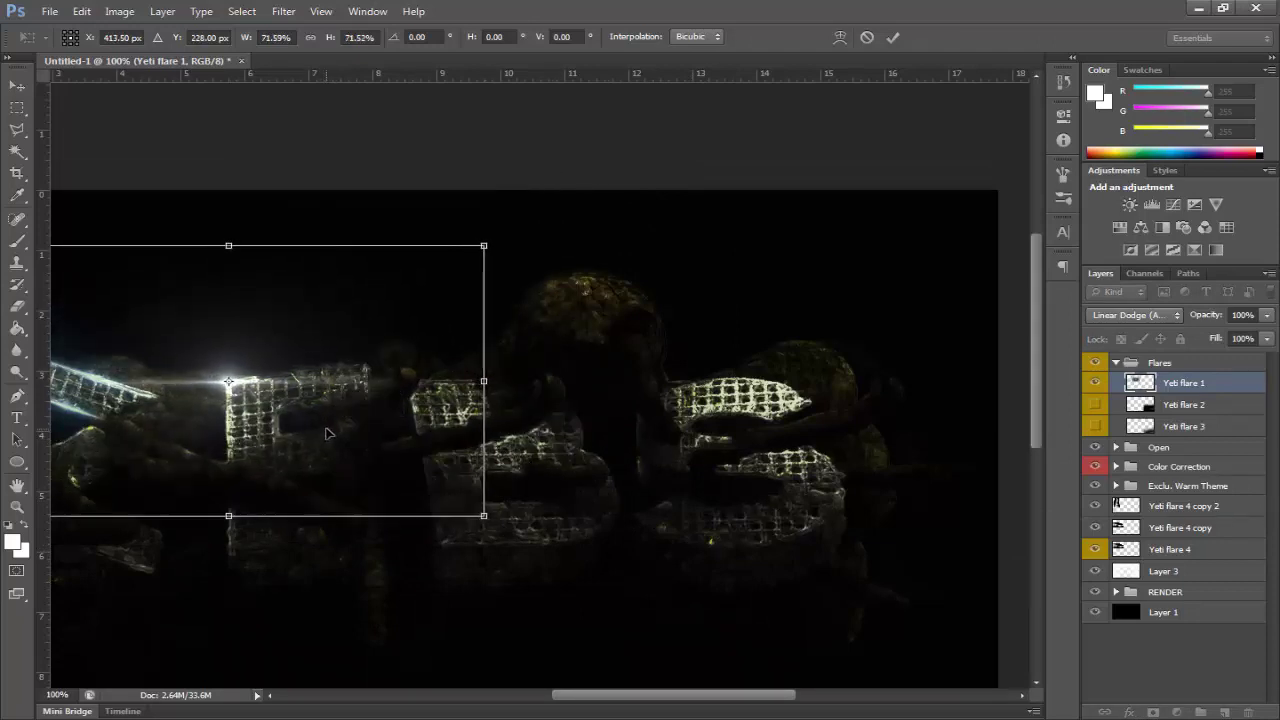
left_click_drag(340, 522, 340, 534)
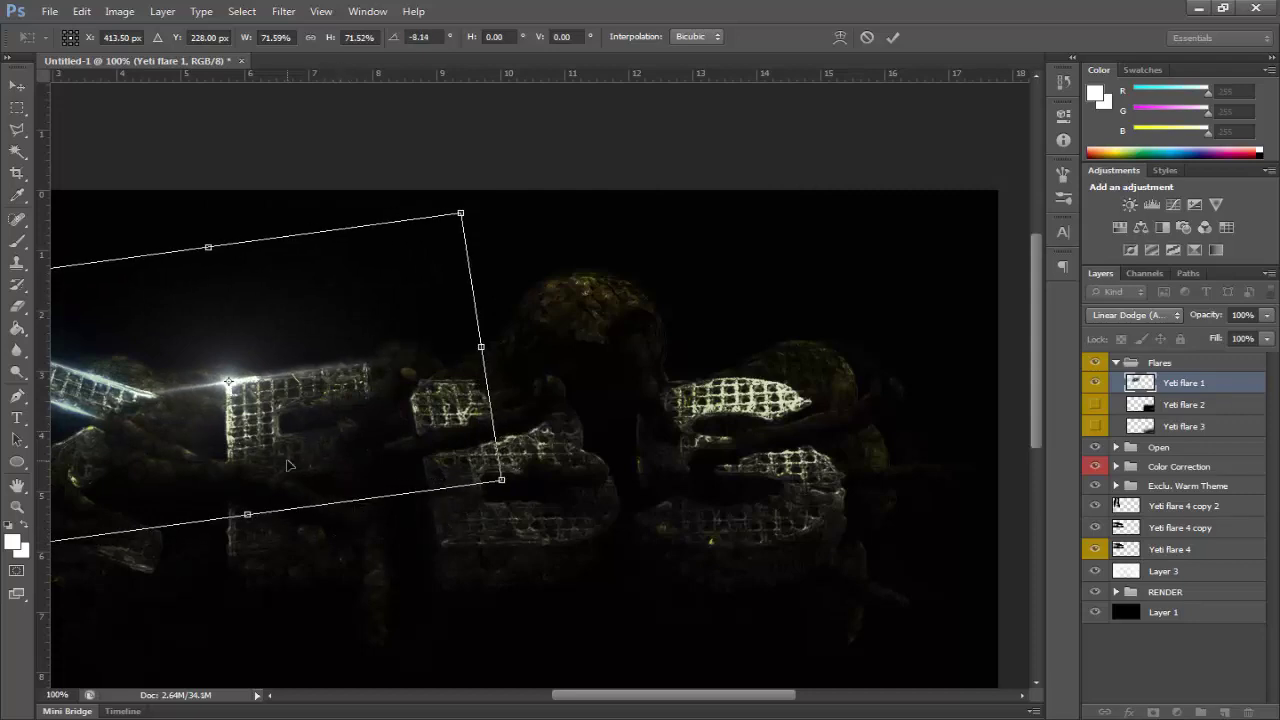
key("e")
Duplicate the Yeti flare 1 layer and hide the copy.
key("ctrl+j")
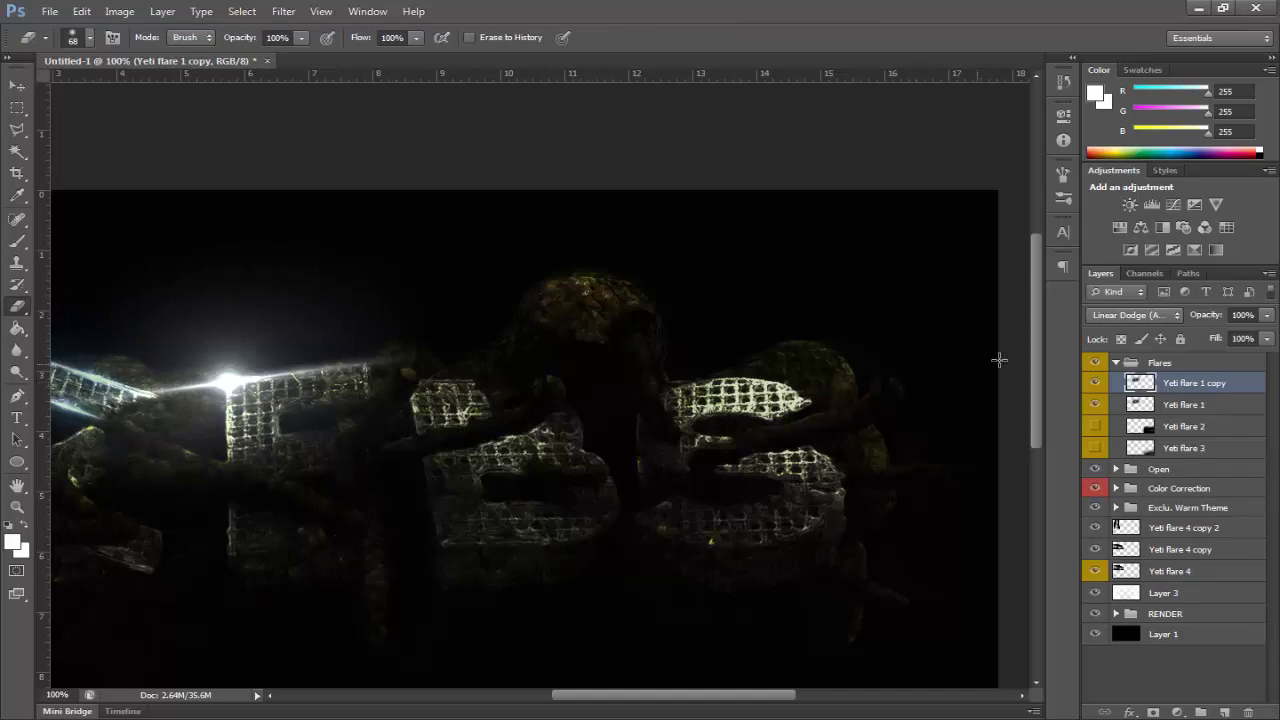
left_click(1092, 386)
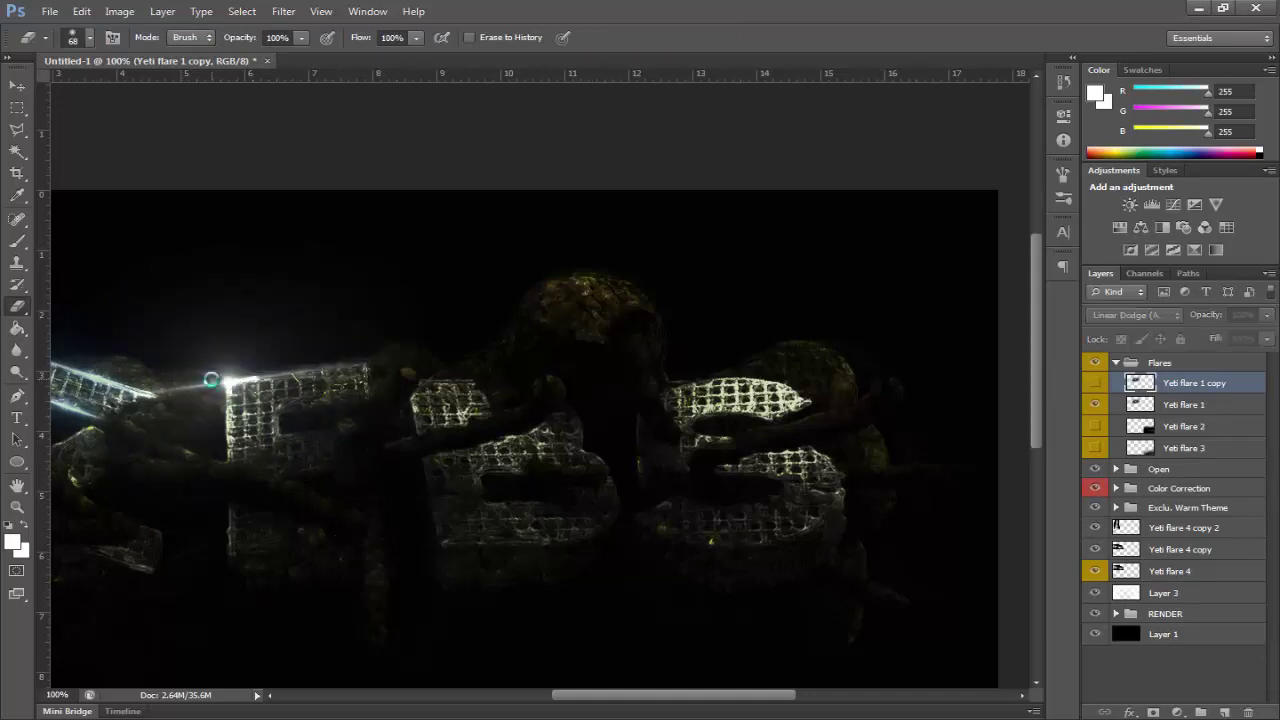
On the Yeti flare 1 layer, erase the streak that extends past the second letter's upper-left corner.
left_click(214, 380)
left_click(558, 468)
left_click(1182, 408)
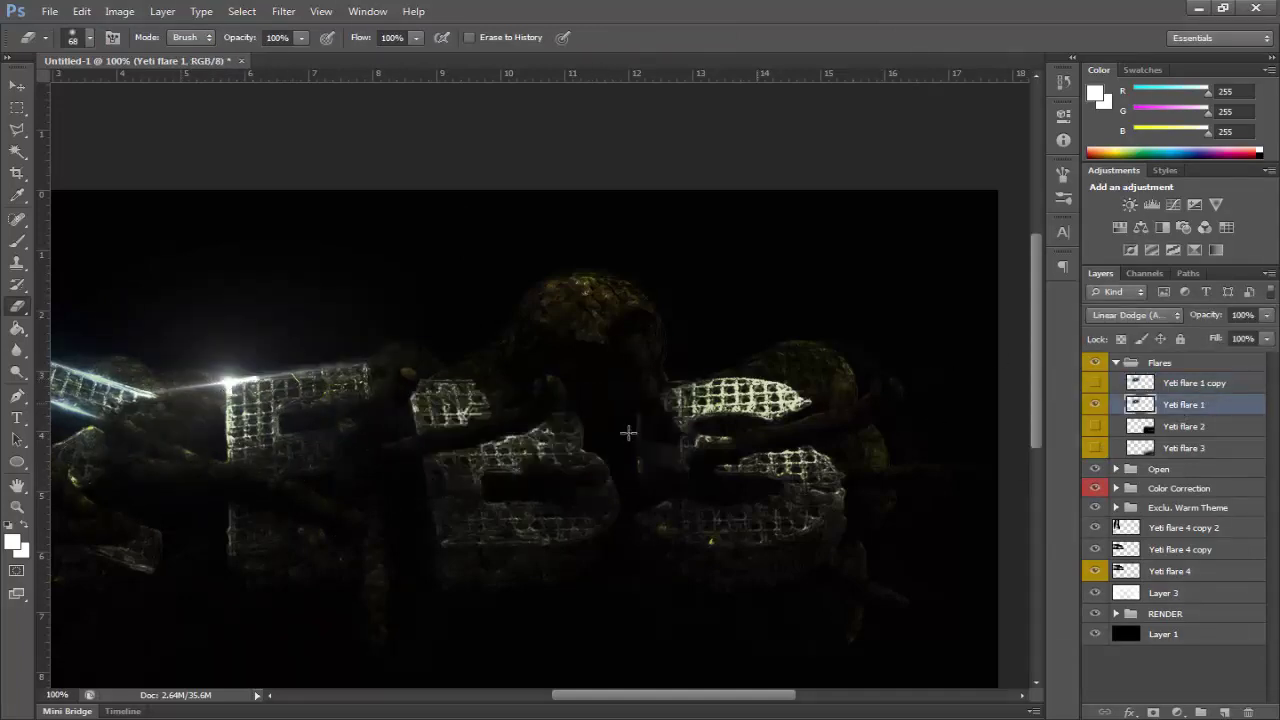
mouse_move(230, 392)
left_mouse_down()
mouse_move(206, 366)
mouse_move(158, 396)
mouse_move(148, 374)
mouse_move(160, 398)
mouse_move(204, 417)
mouse_move(180, 372)
mouse_move(227, 495)
left_mouse_up()
key("ctrl+z")
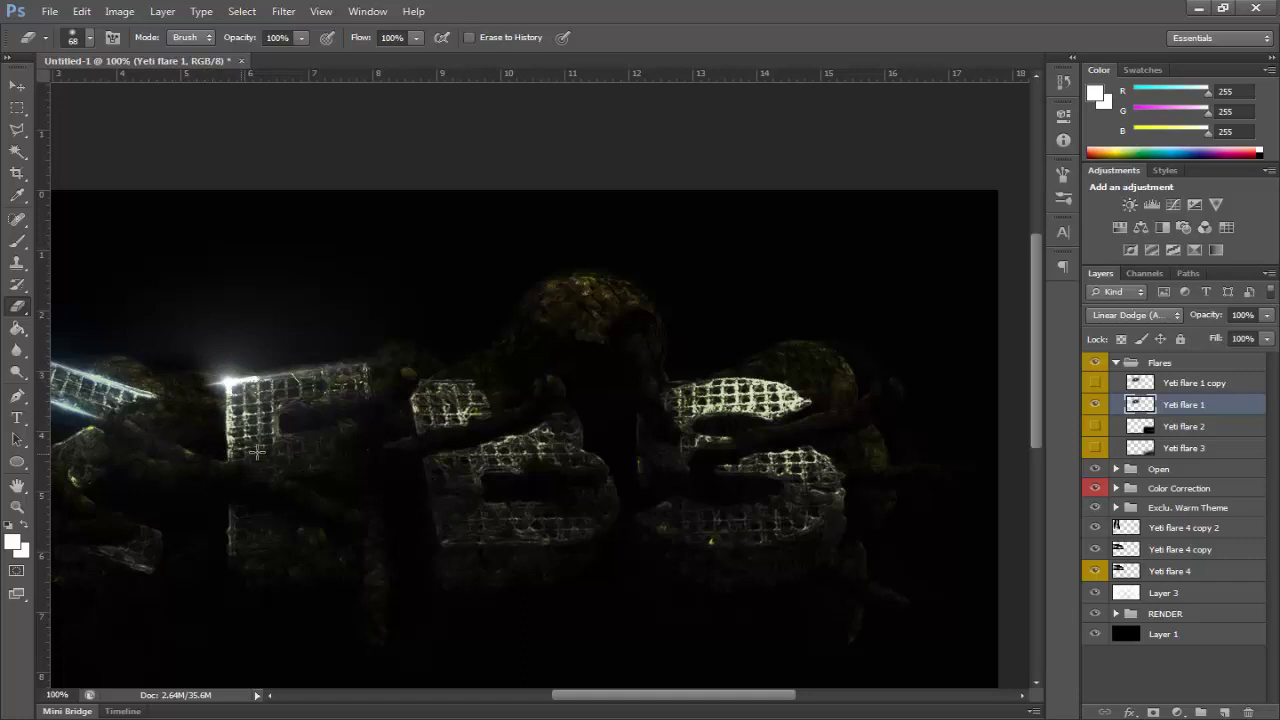
mouse_move(222, 418)
left_mouse_down()
mouse_move(214, 396)
mouse_move(219, 411)
left_mouse_up()
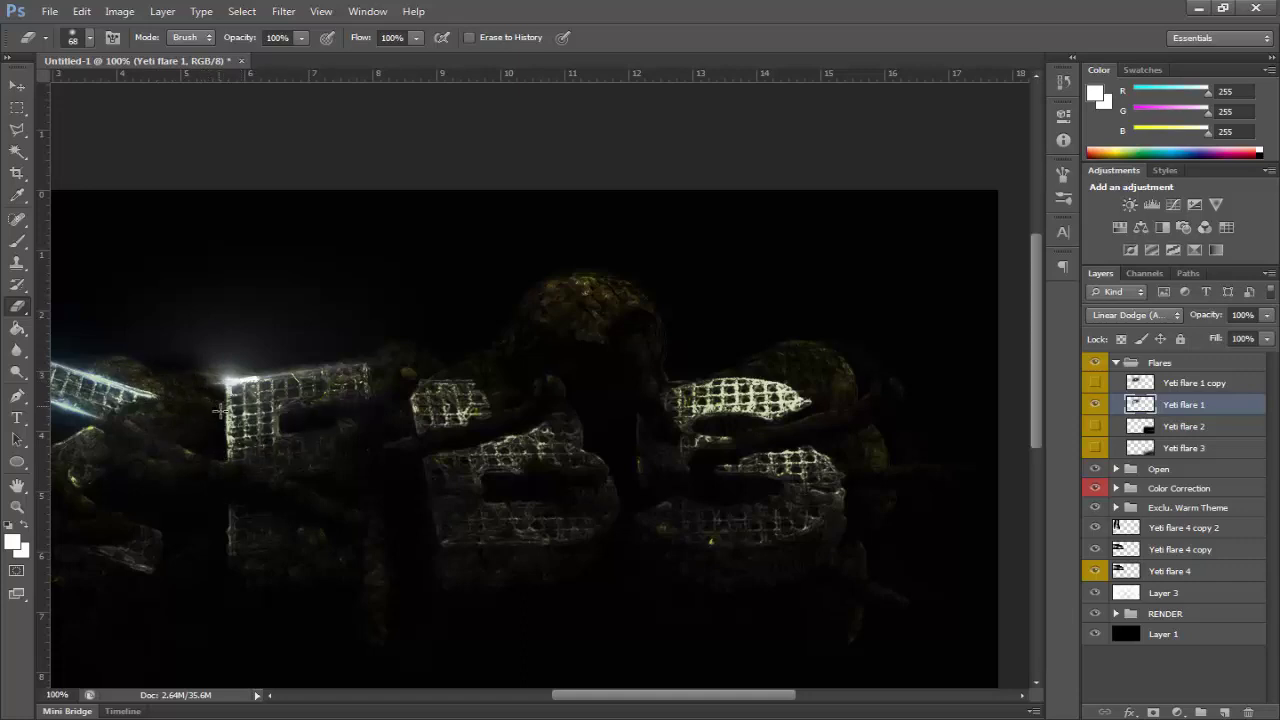
mouse_move(178, 368)
left_mouse_down()
mouse_move(245, 348)
mouse_move(270, 360)
mouse_move(133, 332)
mouse_move(117, 375)
mouse_move(285, 286)
mouse_move(299, 341)
mouse_move(265, 331)
left_mouse_up()
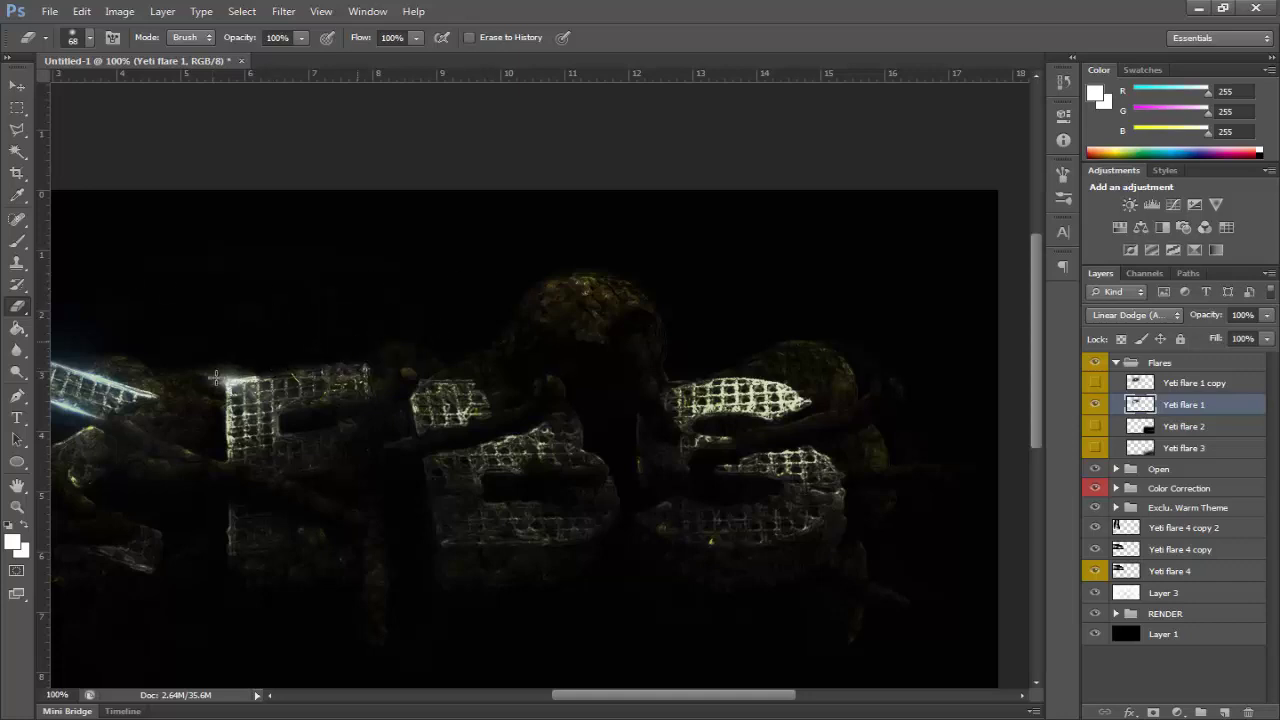
key("ctrl+alt+z")
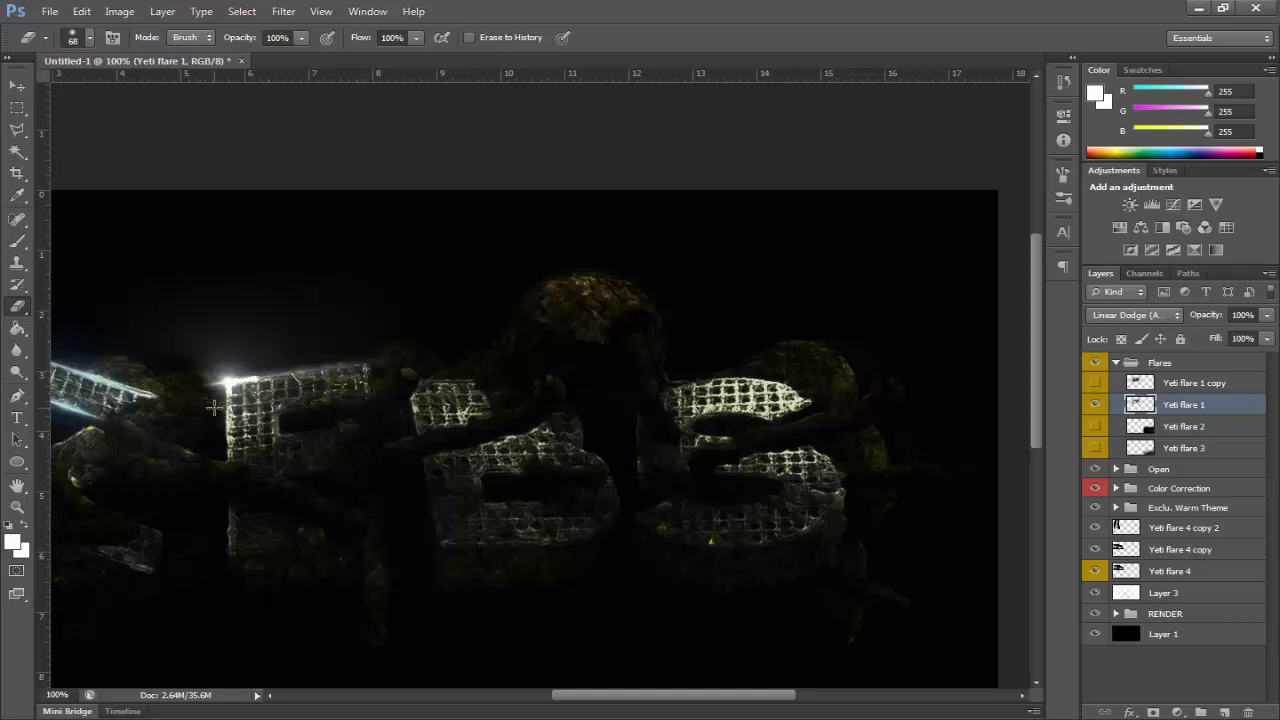
mouse_move(210, 395)
left_mouse_down()
mouse_move(218, 380)
mouse_move(207, 430)
left_mouse_up()
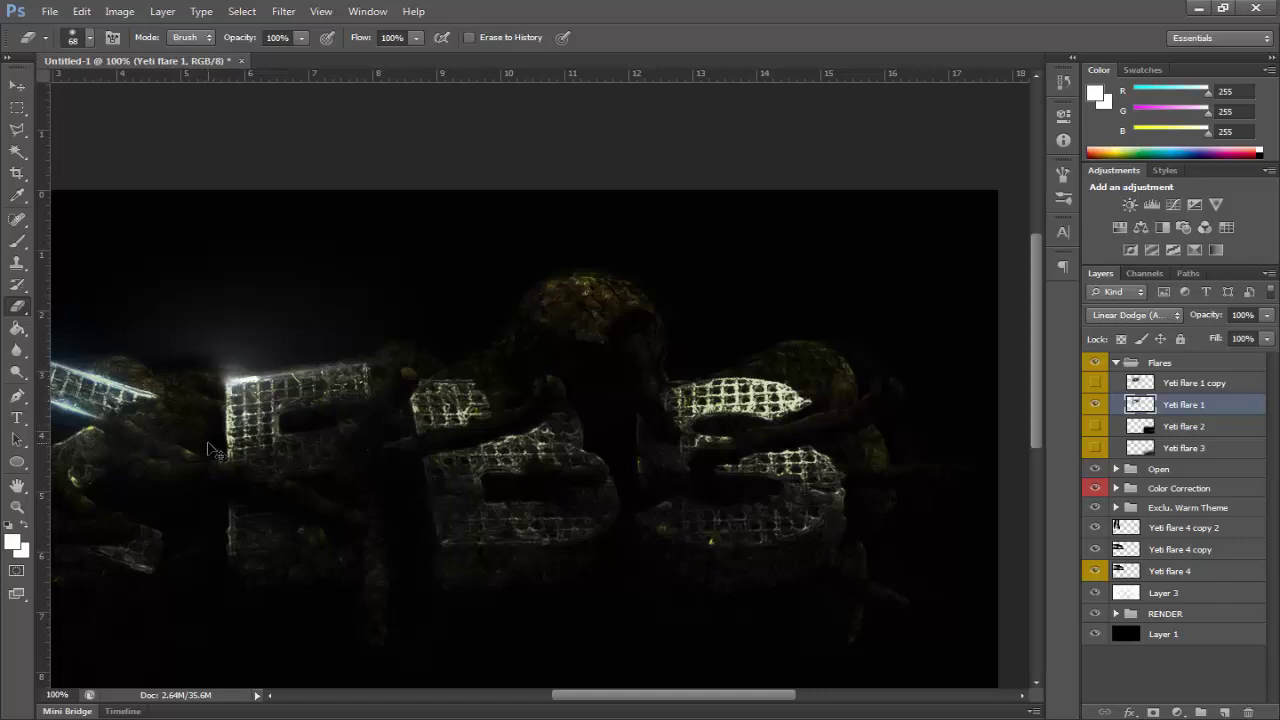
key("ctrl+alt+z")
left_click_drag(201, 386, 219, 424)
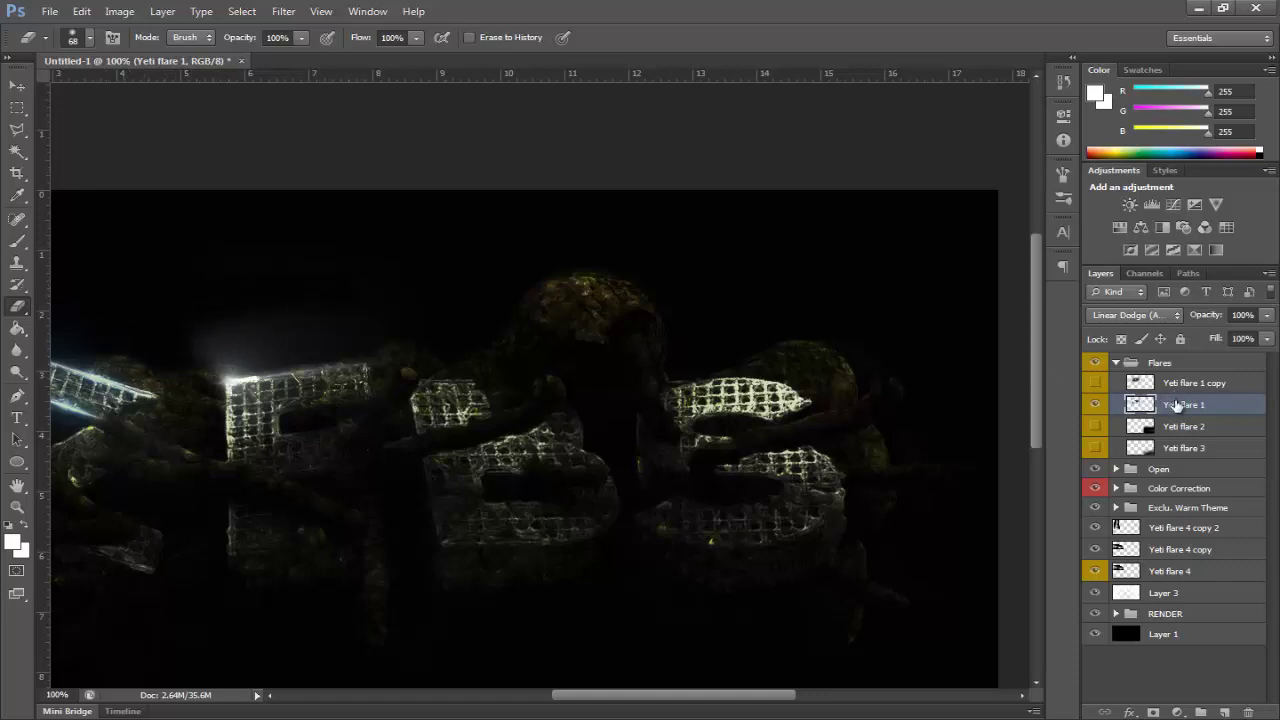
Place a duplicate of Yeti flare 1 on the second letter's lower-left corner and erase its surplus streak and glow.
key("ctrl+j")
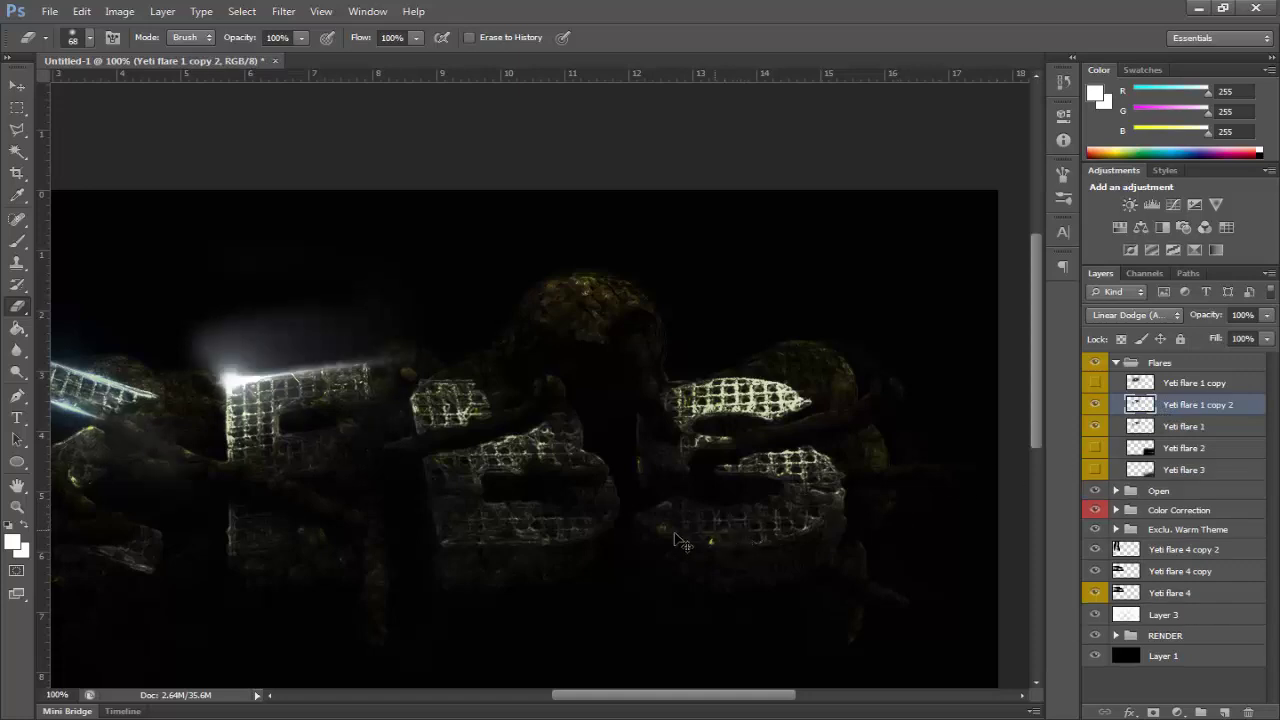
key("ctrl+t")
left_click_drag(316, 430, 337, 600)
key("Return")
key("e")
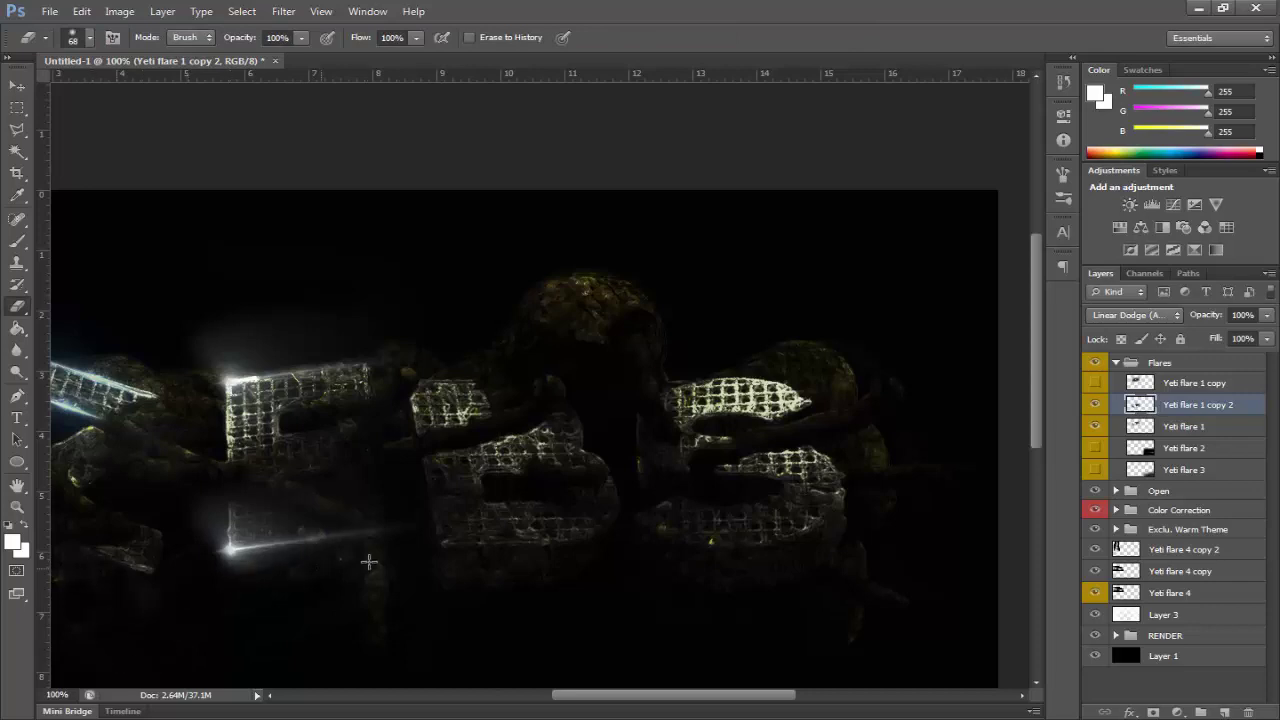
left_click_drag(395, 531, 340, 534)
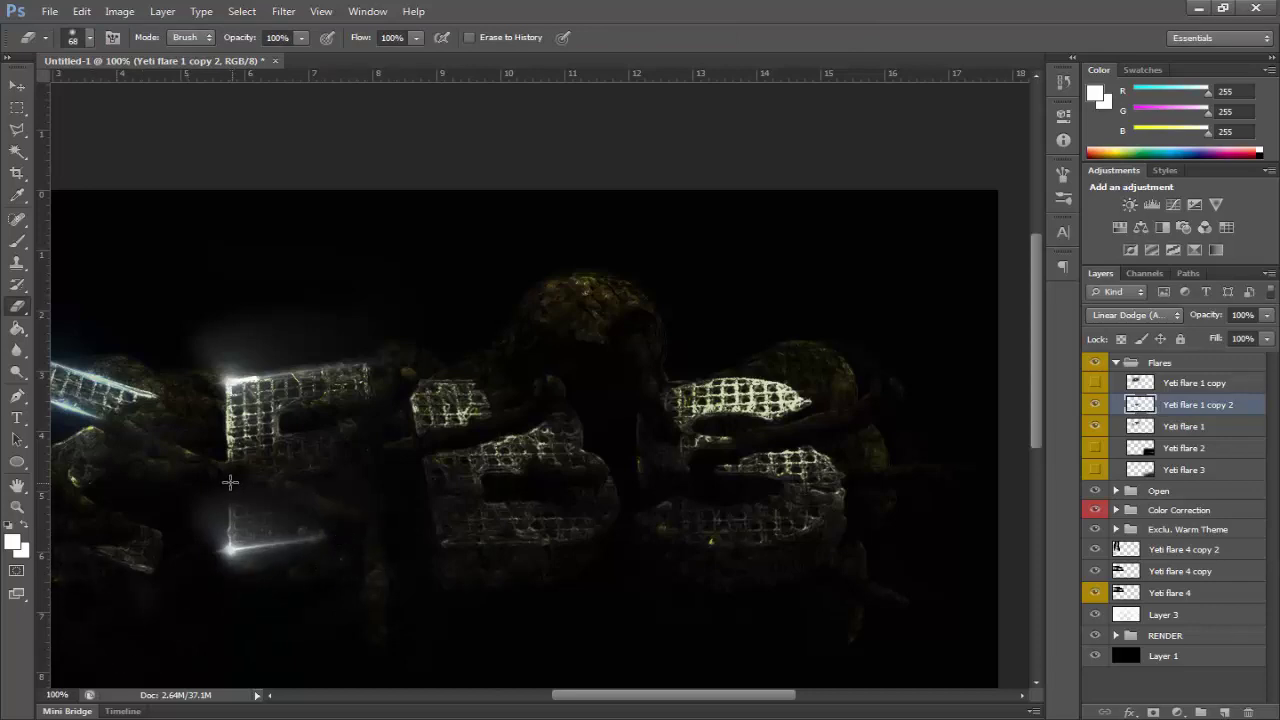
mouse_move(198, 500)
left_mouse_down()
mouse_move(309, 504)
mouse_move(291, 512)
mouse_move(335, 541)
left_mouse_up()
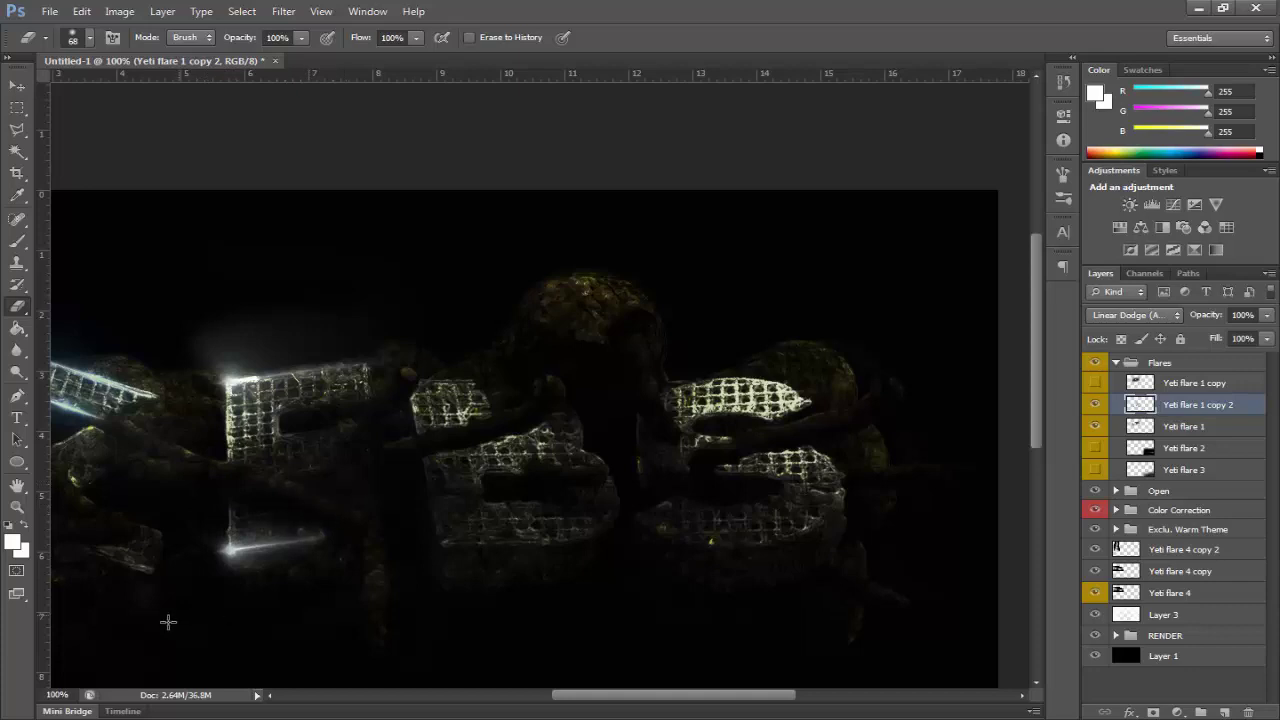
Show Yeti flare 1 copy, rotate it upright along the second letter's left edge, and erase its end above the letter.
left_click(1190, 382)
left_click(1095, 382)
key("ctrl+t")
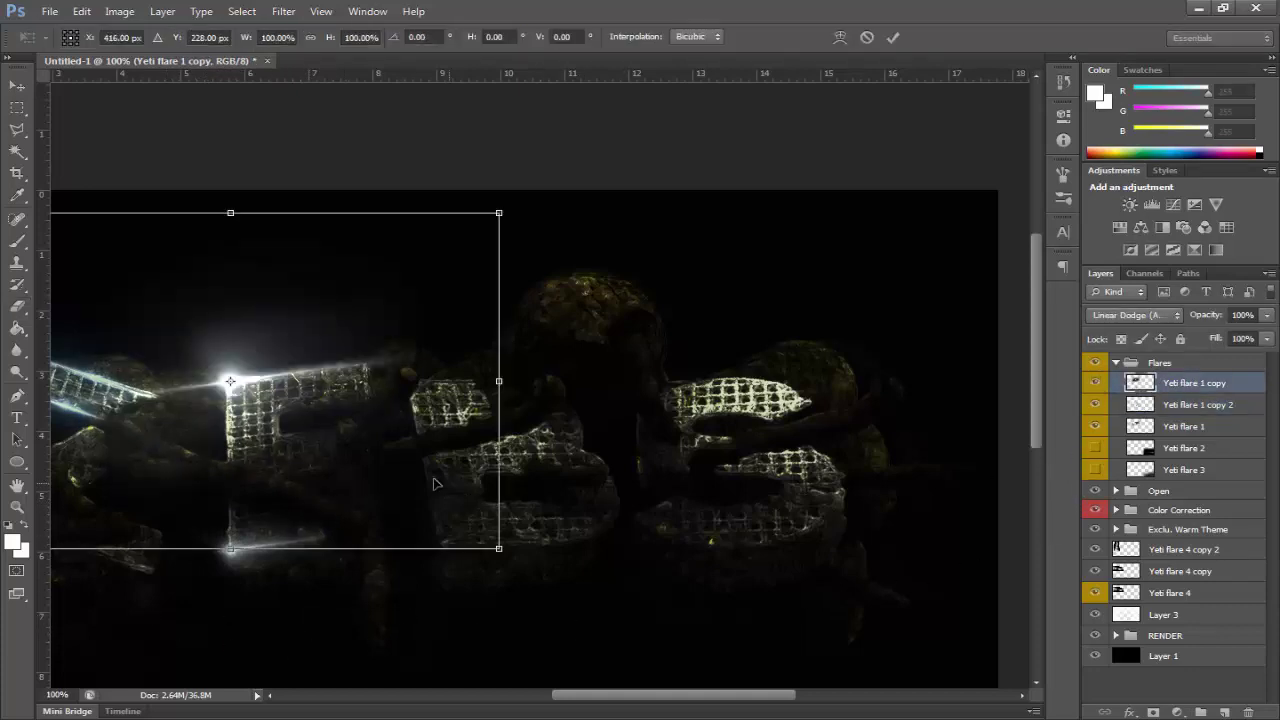
left_click_drag(341, 586, 515, 309)
left_click_drag(330, 368, 327, 440)
left_click_drag(428, 624, 418, 620)
key("Return")
key("e")
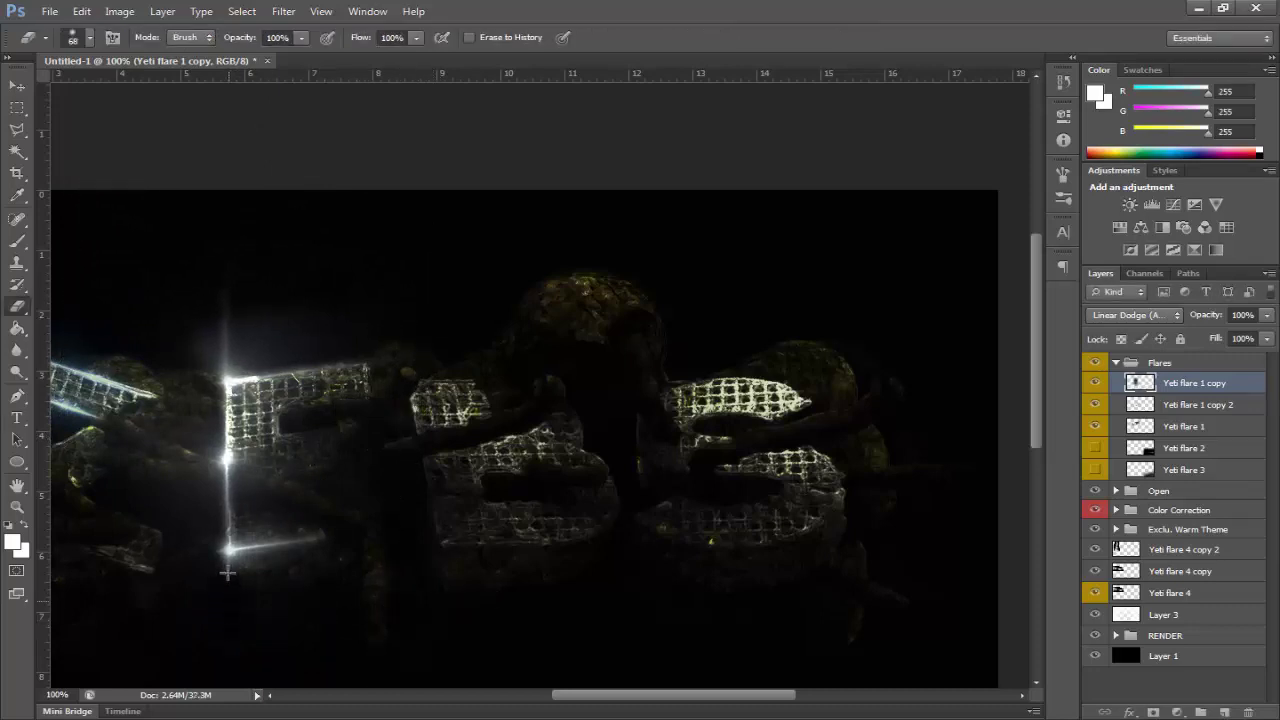
left_click_drag(228, 317, 230, 362)
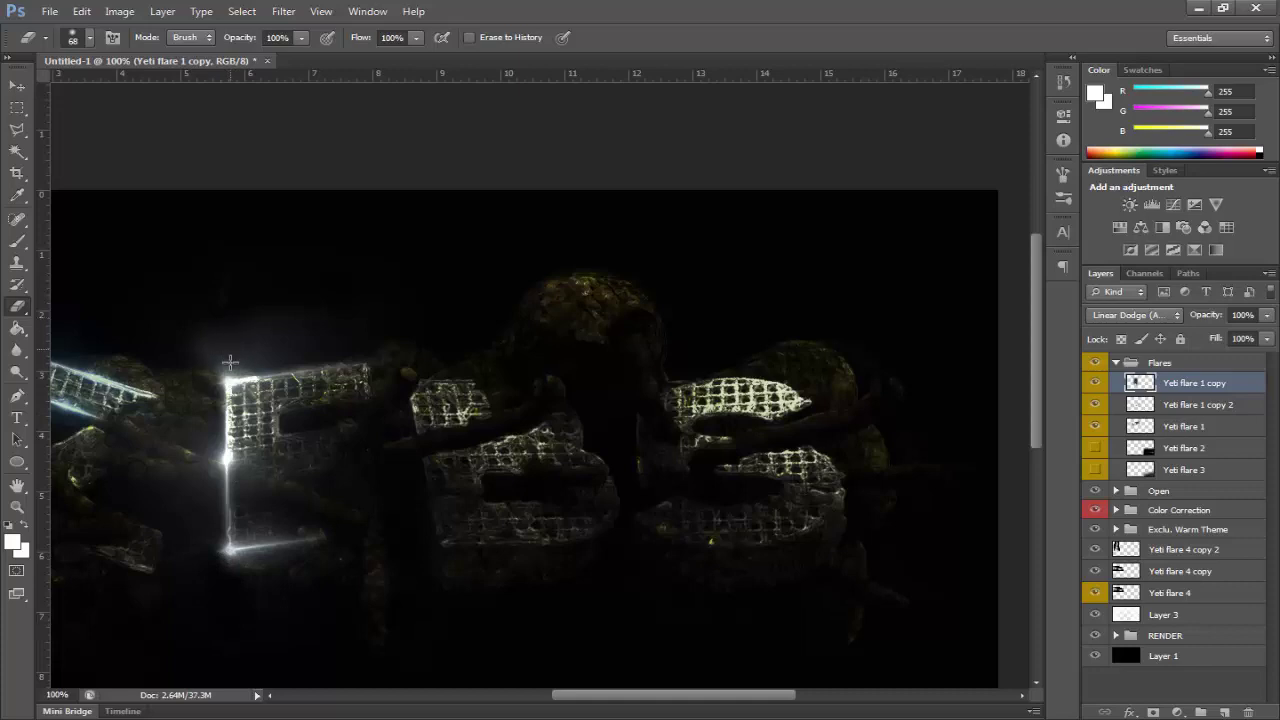
Move the Yeti flare 1 copy layer below Yeti flare 1 and erase the bright core midway down the letter's left edge.
left_click_drag(1127, 386, 1154, 439)
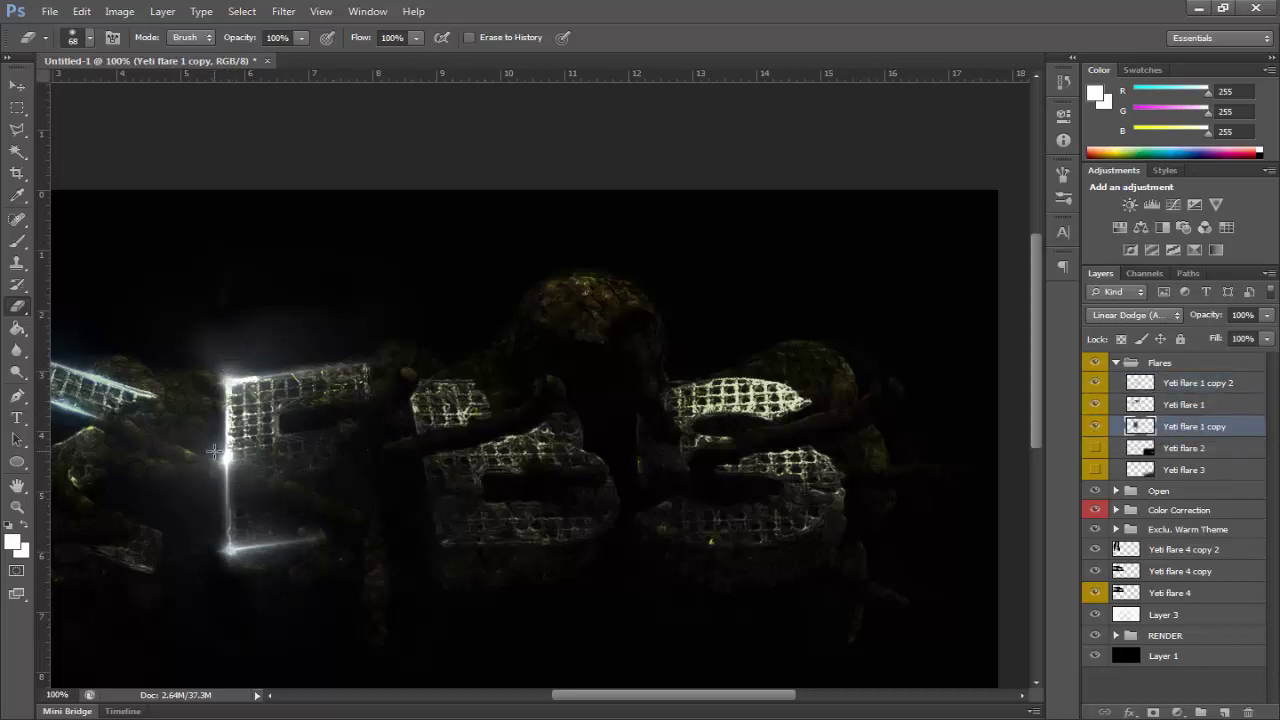
left_click(227, 455)
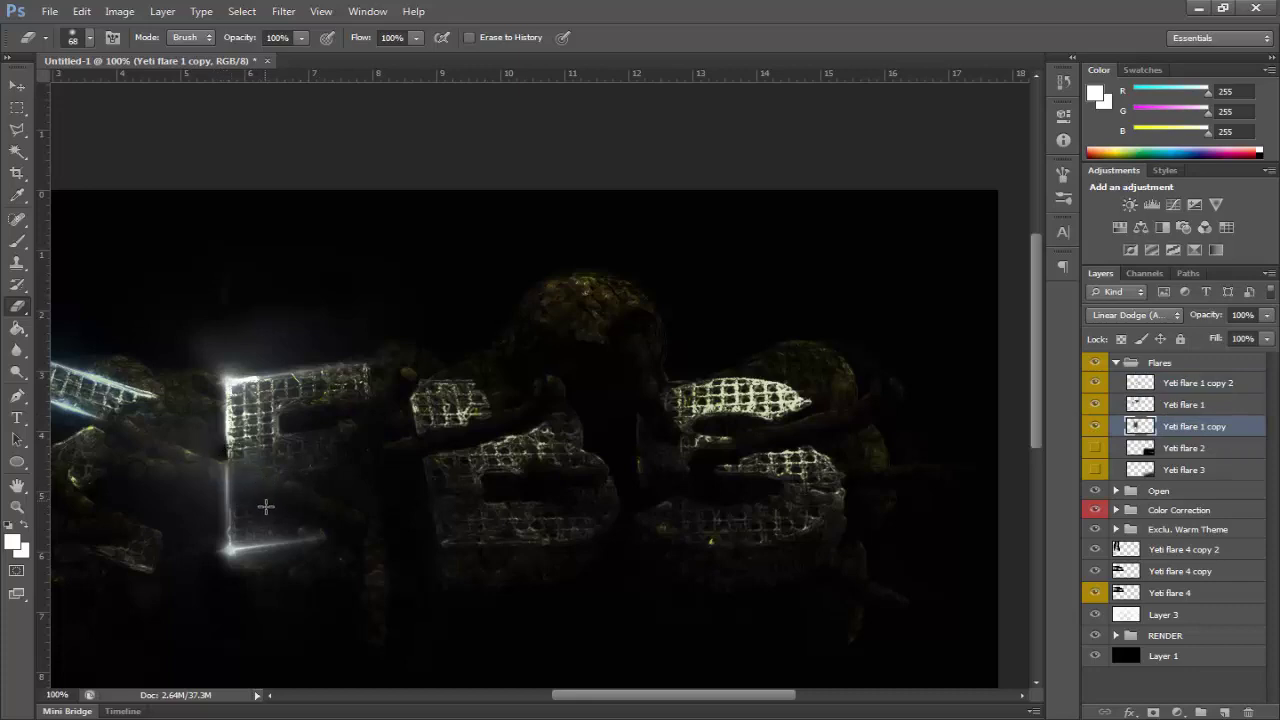
key("ctrl+z")
left_click(237, 452)
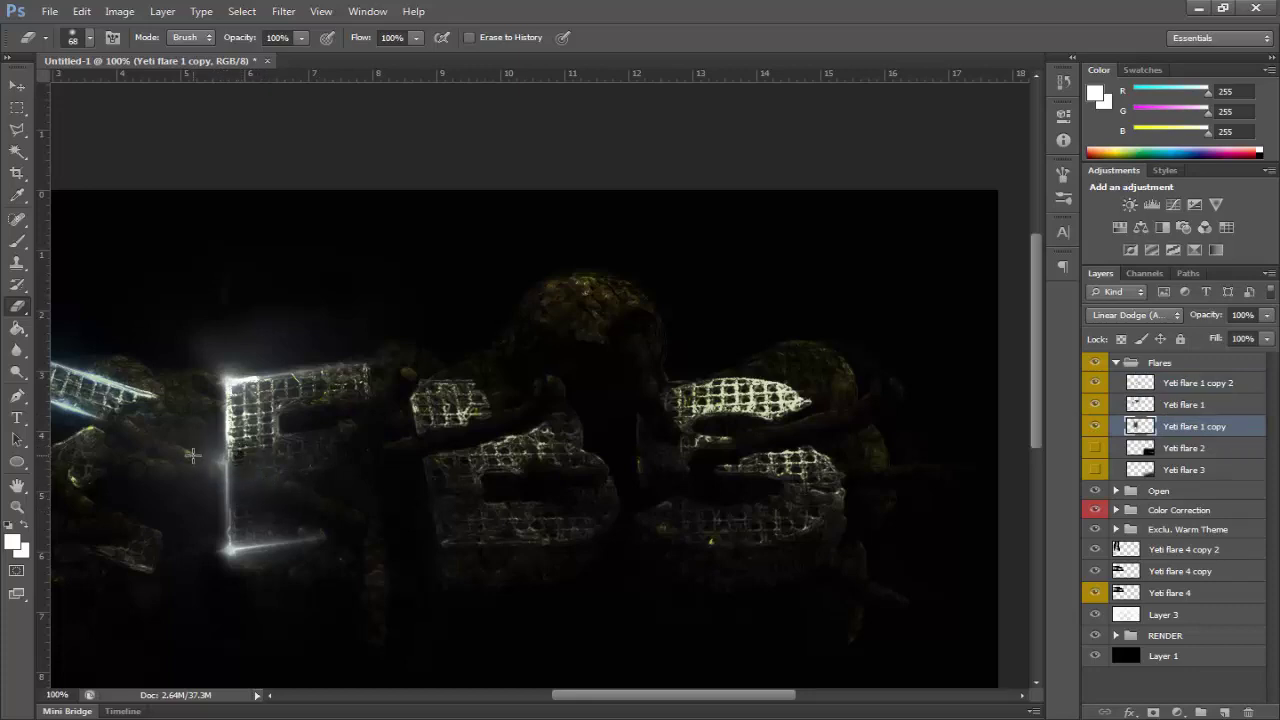
key("ctrl+z")
Show and duplicate Yeti flare 2, placing the copy along the third letter's lower edge.
left_click(1182, 469)
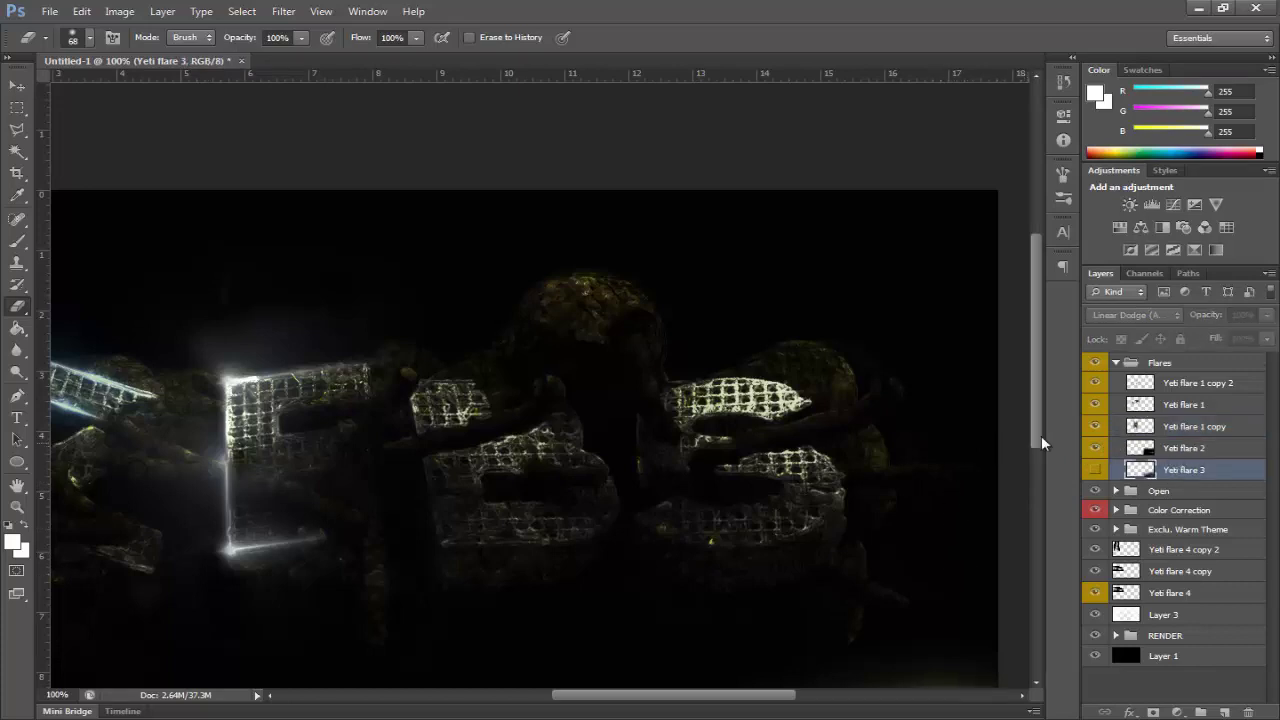
scroll(1039, 433, "down", 2)
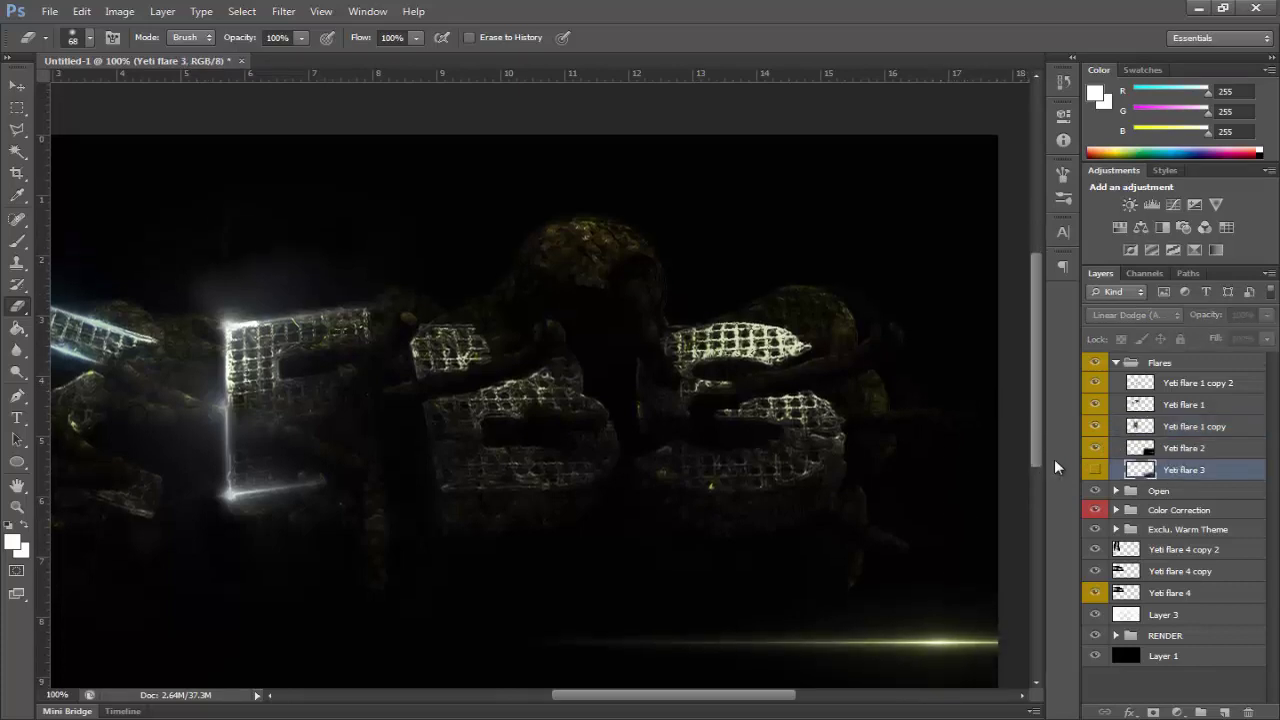
left_click(1190, 451)
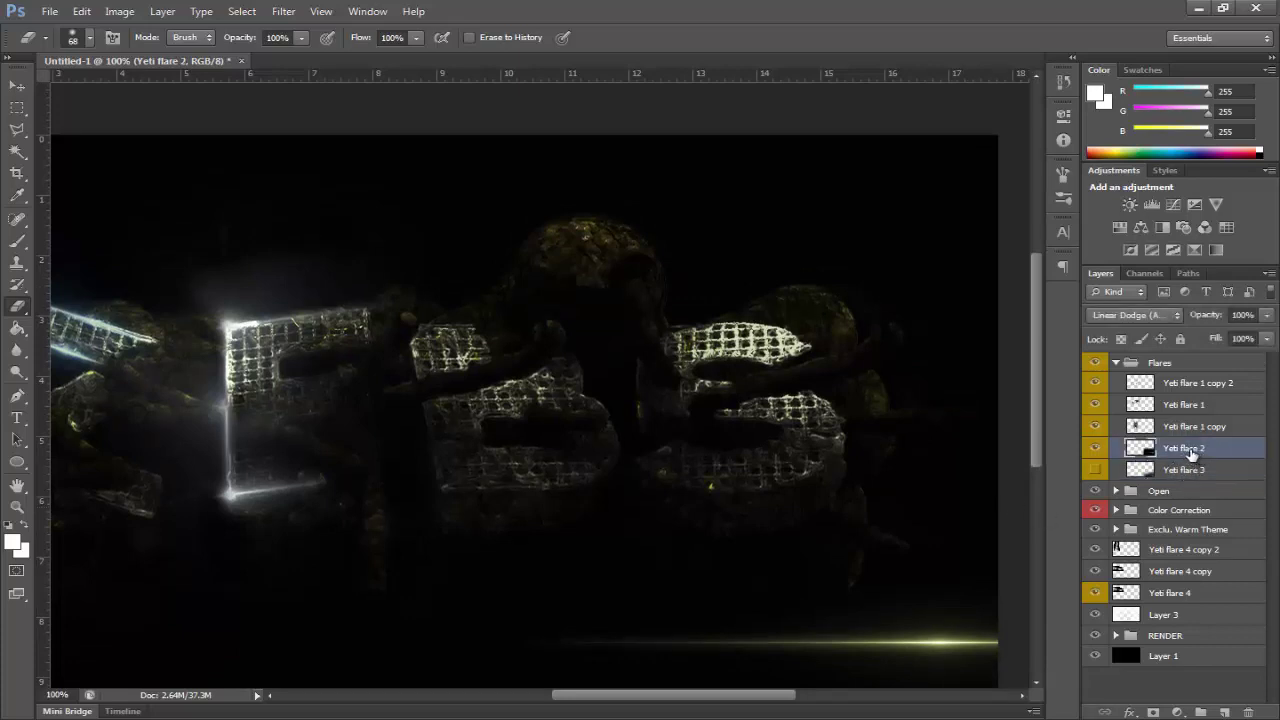
key("ctrl+j")
key("ctrl+t")
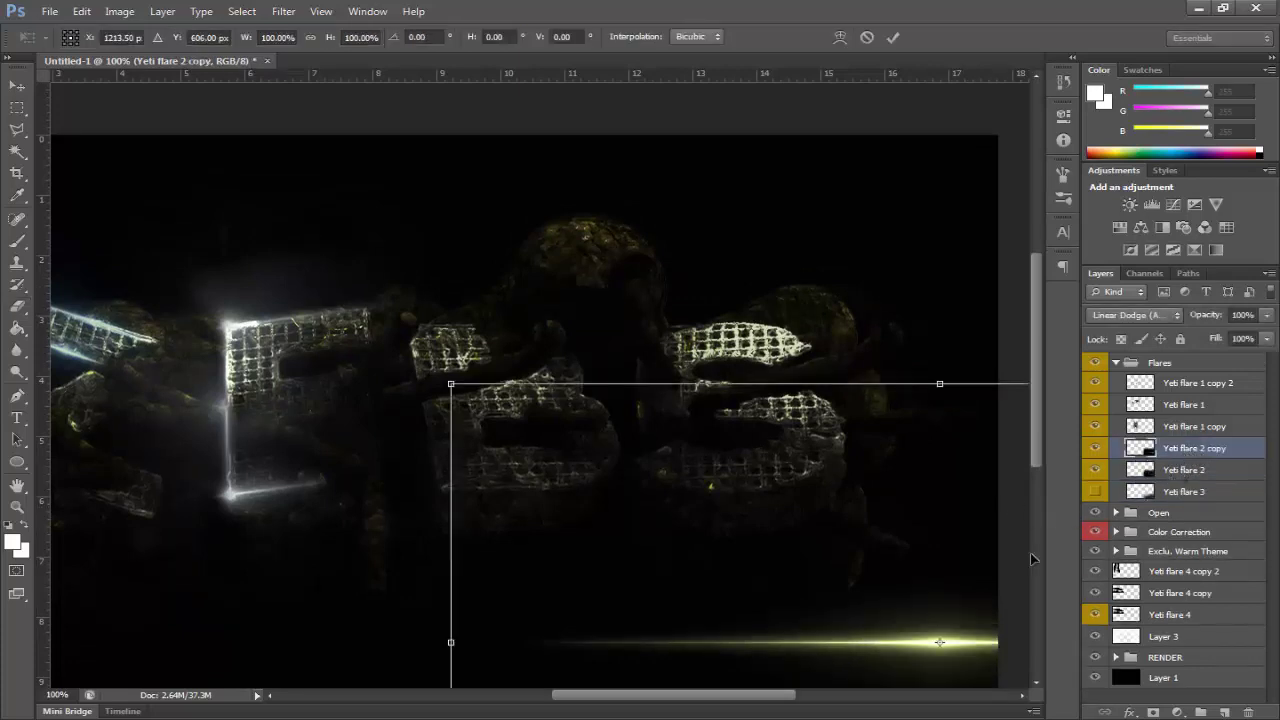
mouse_move(857, 610)
left_mouse_down()
mouse_move(549, 500)
mouse_move(506, 456)
mouse_move(475, 460)
left_mouse_up()
key("Return")
key("e")
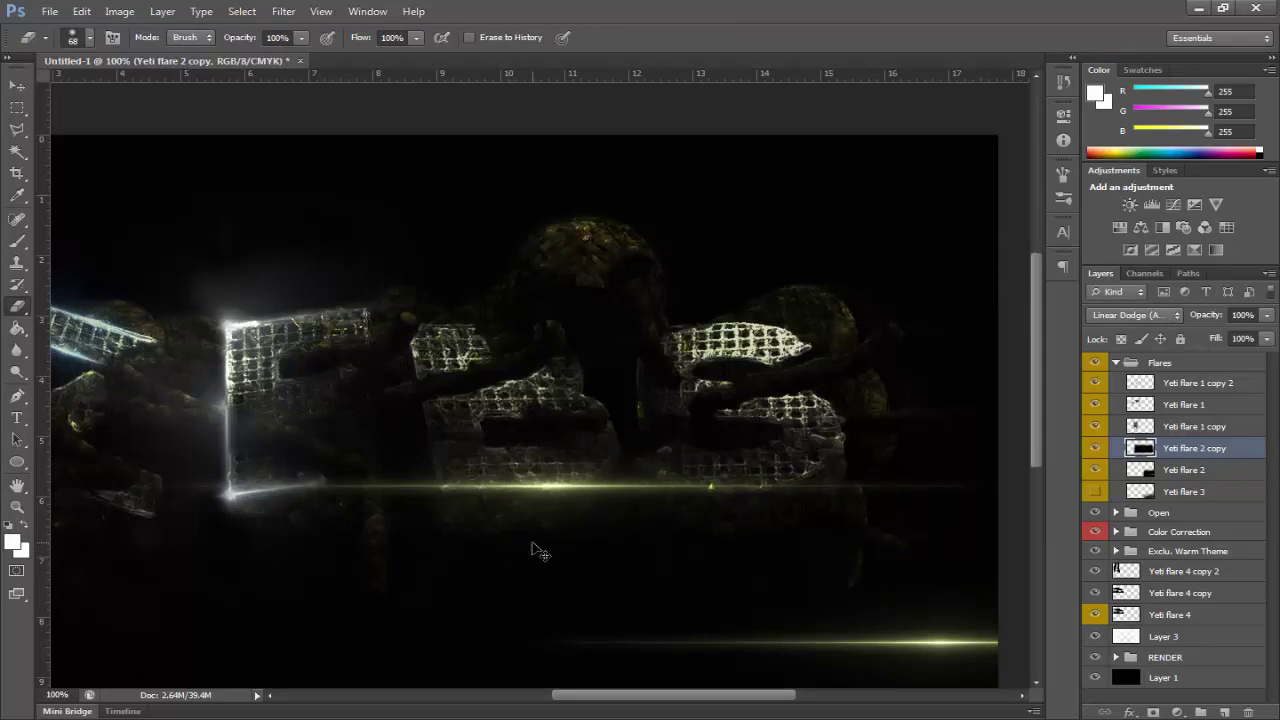
Scale down Yeti flare 2 copy and rotate it counterclockwise so it slants upward across the third letter's lower-right corner.
key("ctrl+t")
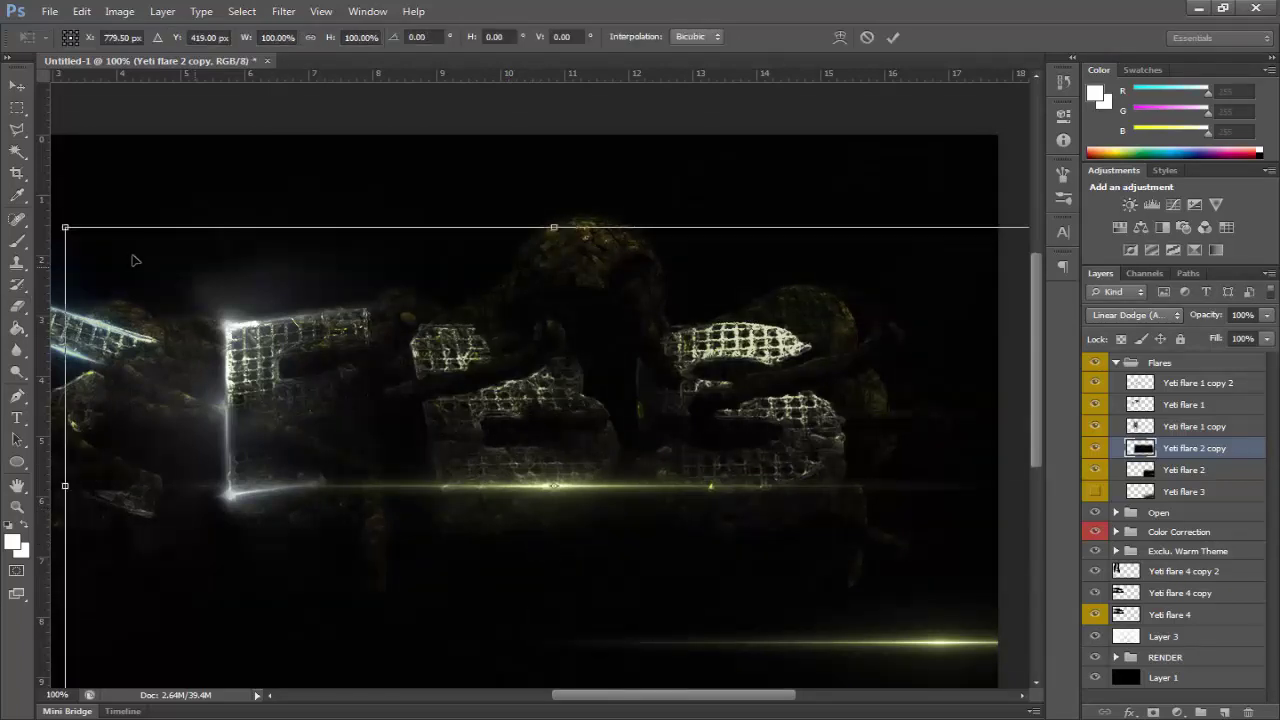
left_click_drag(66, 228, 339, 372)
left_click_drag(726, 605, 657, 534)
left_click_drag(744, 674, 815, 588)
left_click_drag(729, 560, 742, 549)
key("Return")
Warp the lower-left half of Yeti flare 2 copy upward so the streak flattens along the third letter's lower edge.
key("ctrl+t")
right_click(591, 485)
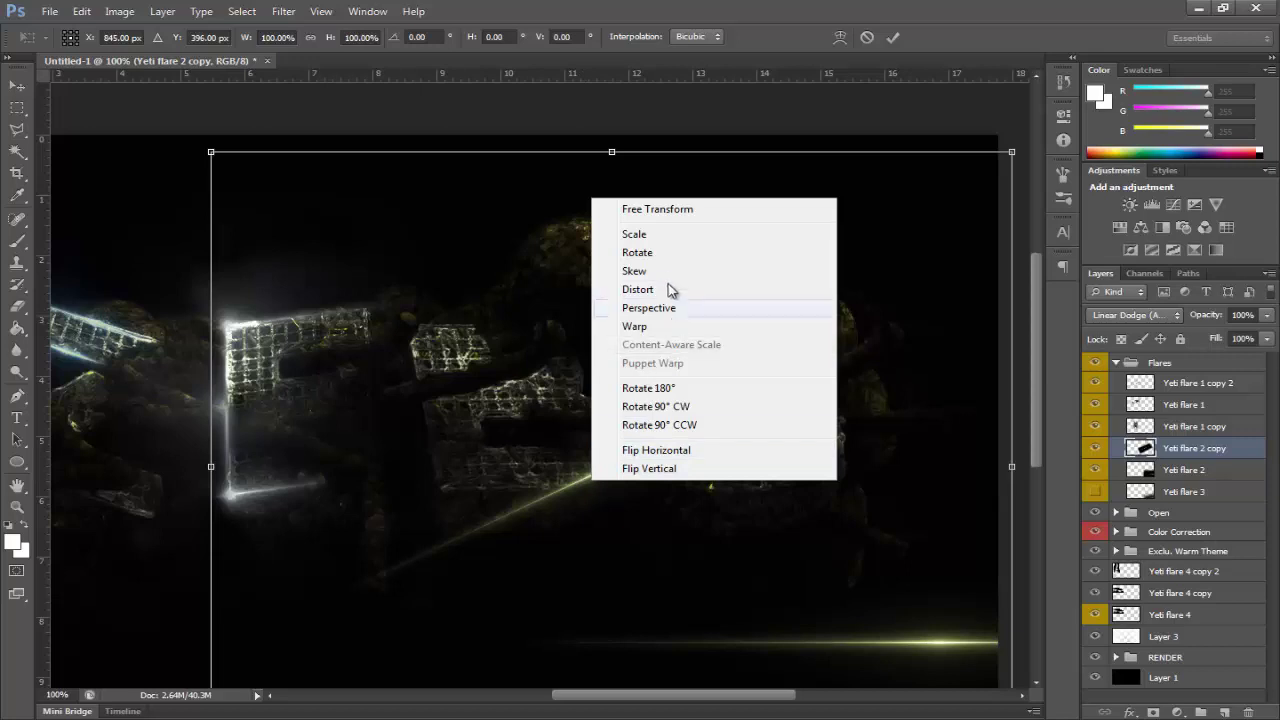
left_click(643, 311)
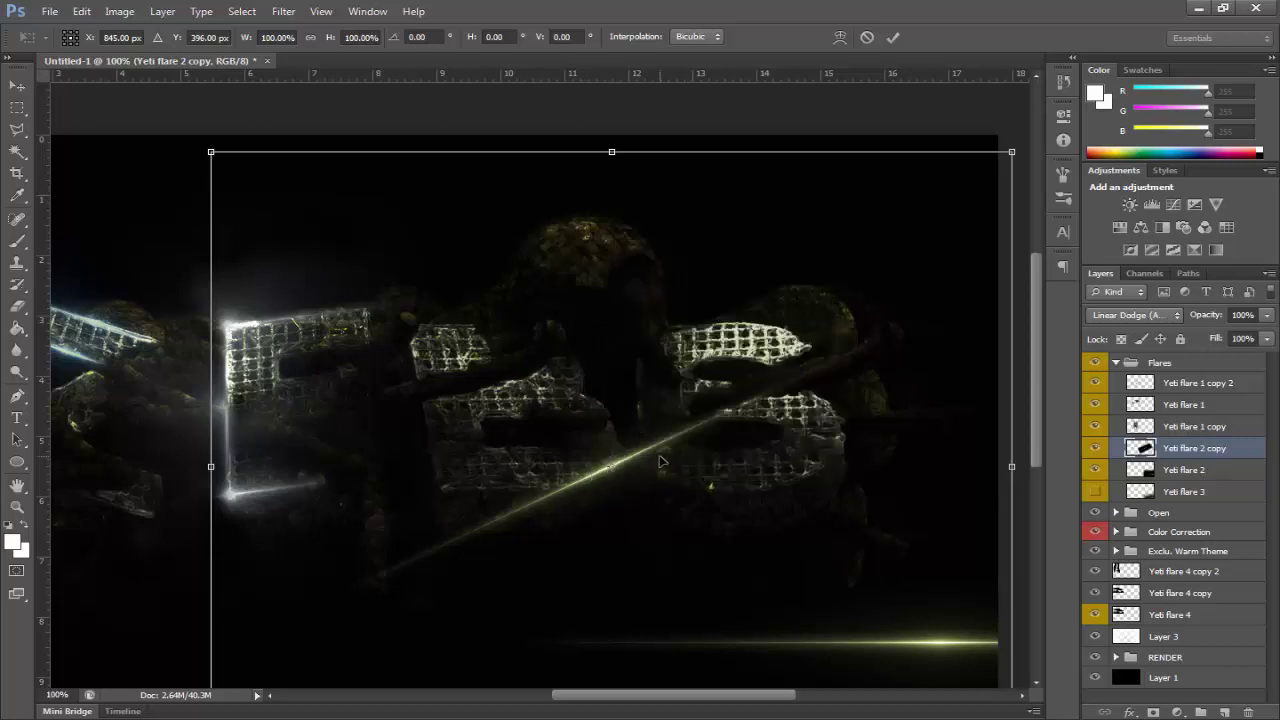
scroll(636, 505, "down", 3)
right_click(636, 502)
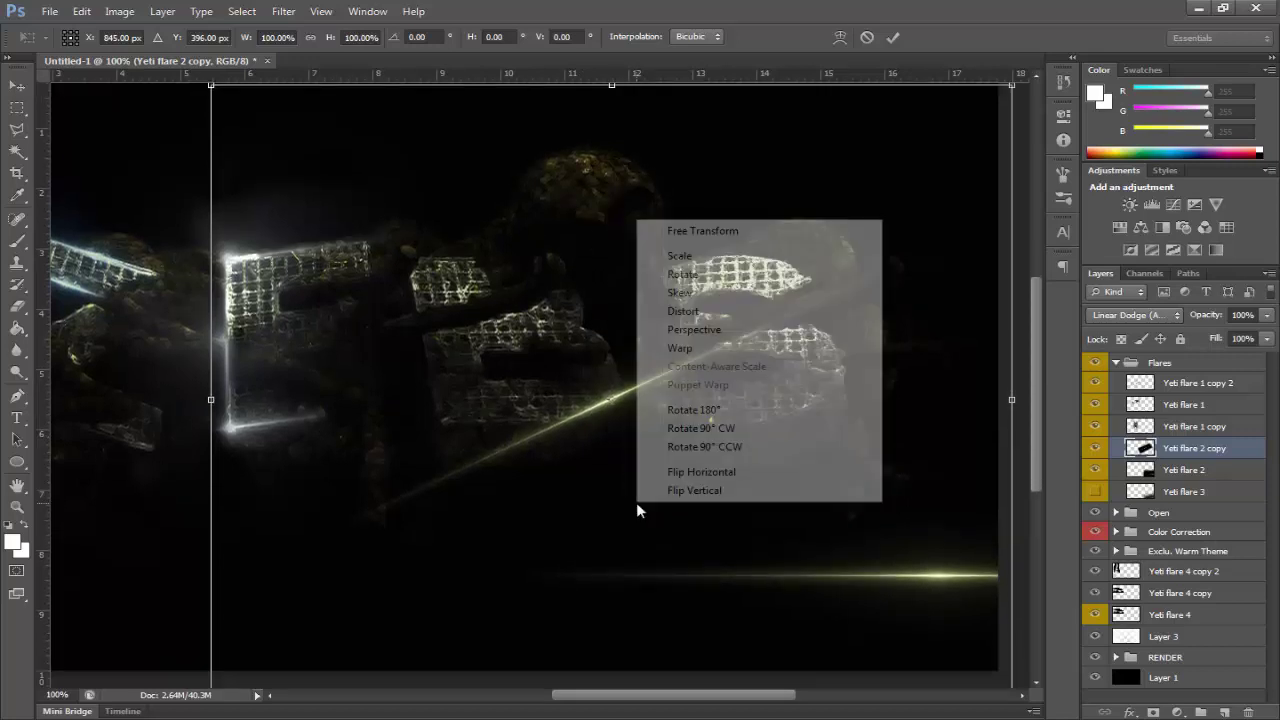
left_click(680, 348)
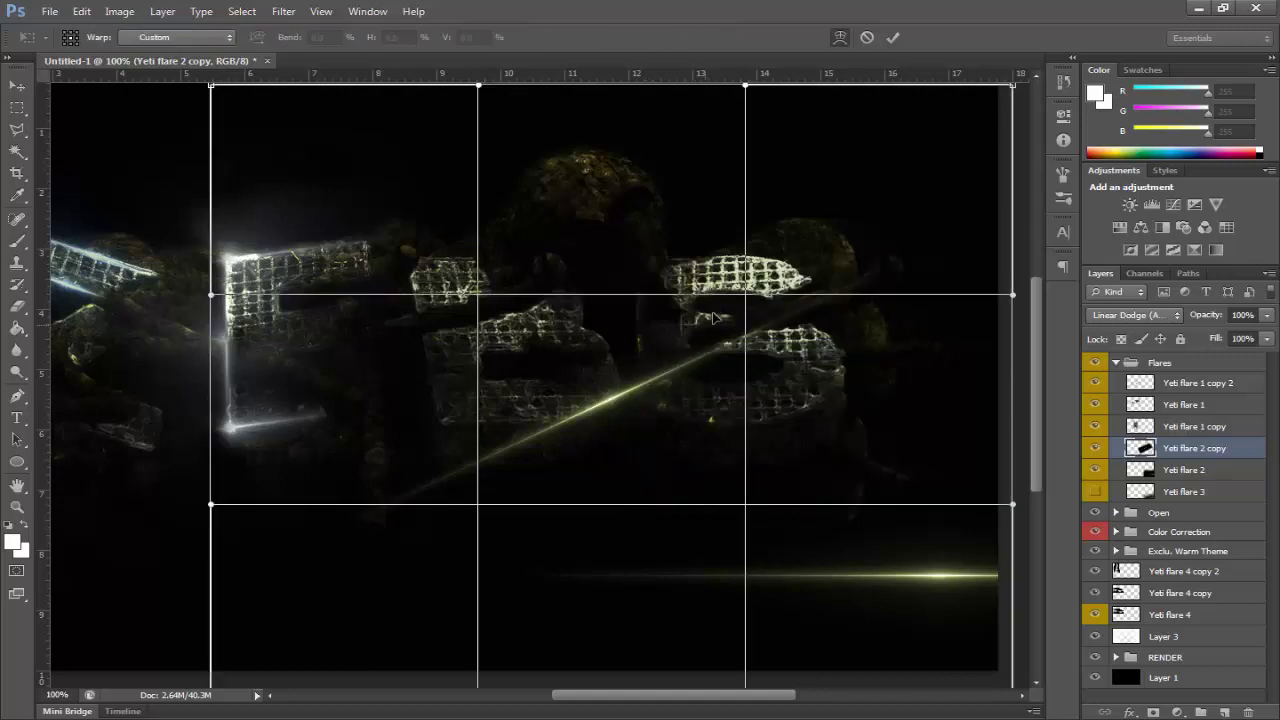
left_click_drag(750, 302, 722, 318)
key("ctrl+z")
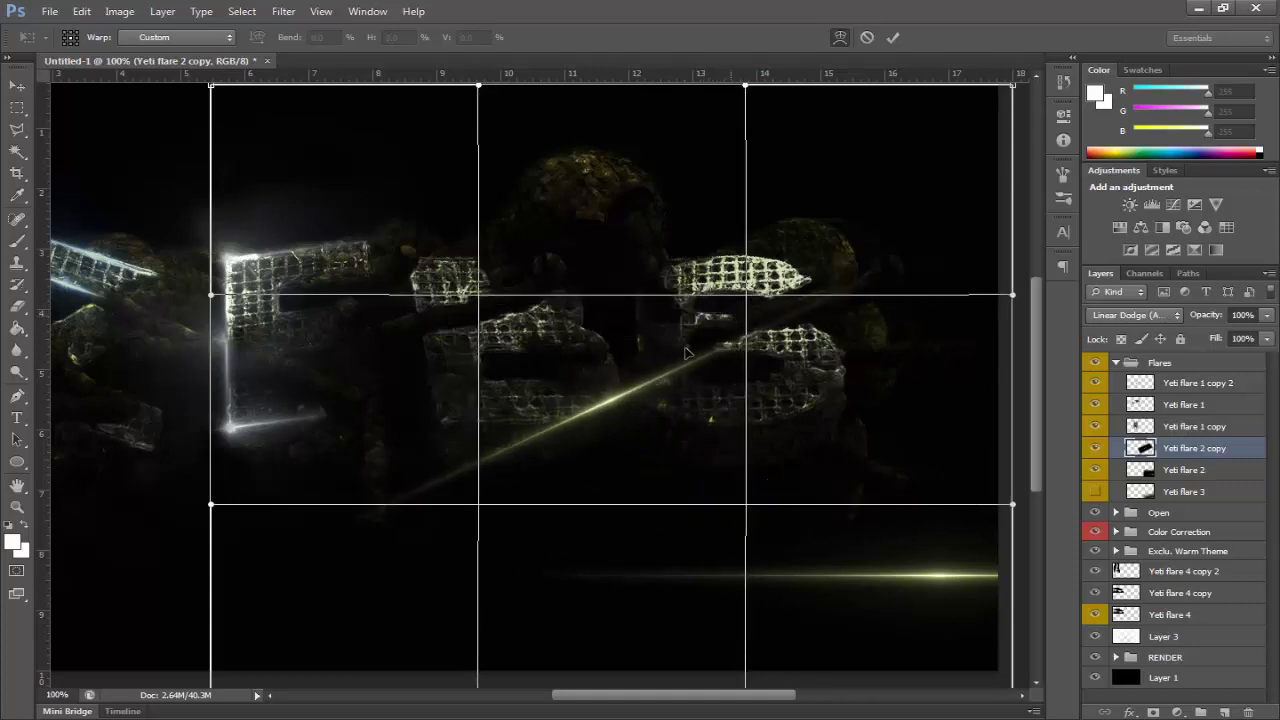
left_click_drag(213, 507, 476, 173)
left_click_drag(587, 160, 257, 217)
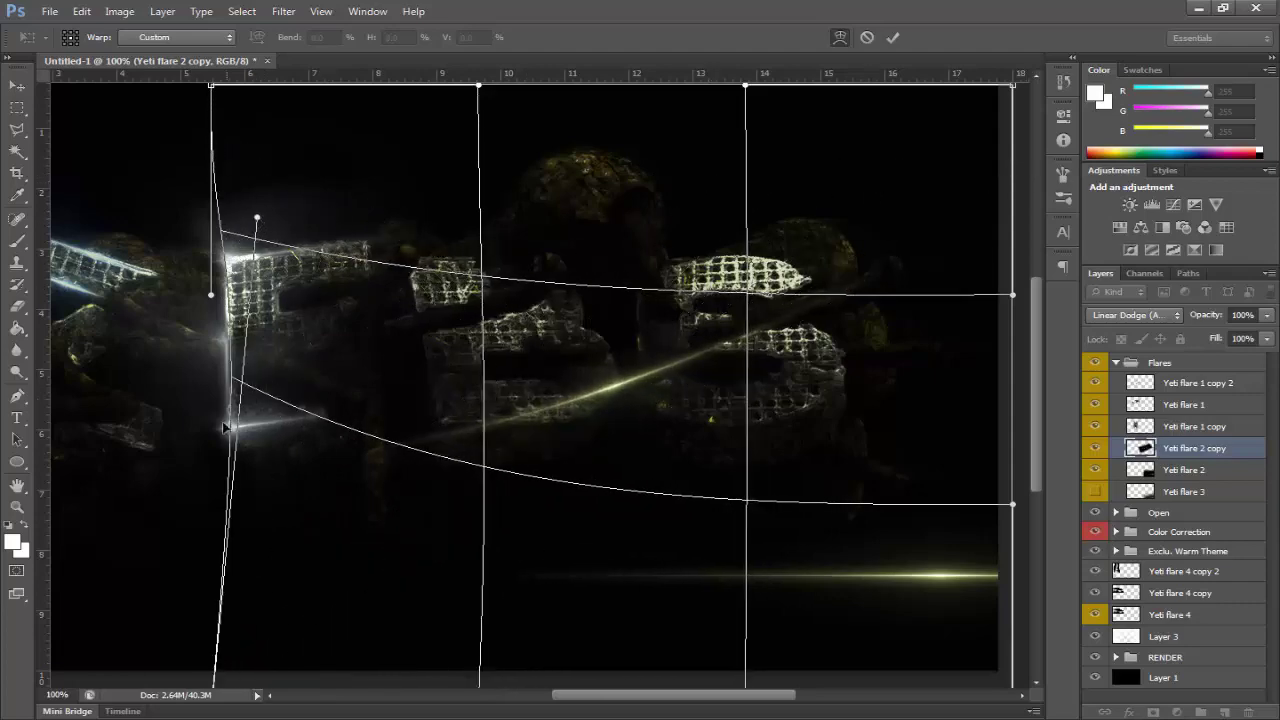
scroll(267, 490, "down", 2)
left_click_drag(212, 675, 203, 283)
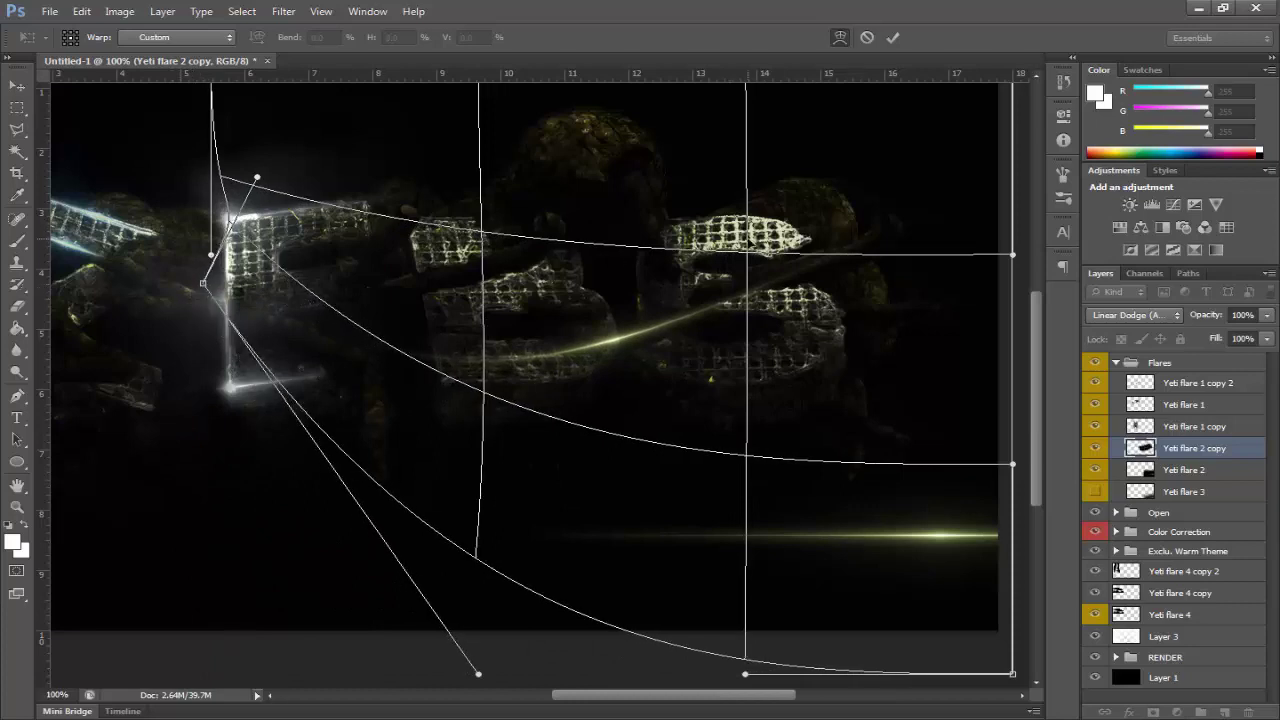
Warp the rest of Yeti flare 2 copy so the streak curves around the third letter's rounded lower-right edge, and apply it.
left_click_drag(747, 256, 700, 288)
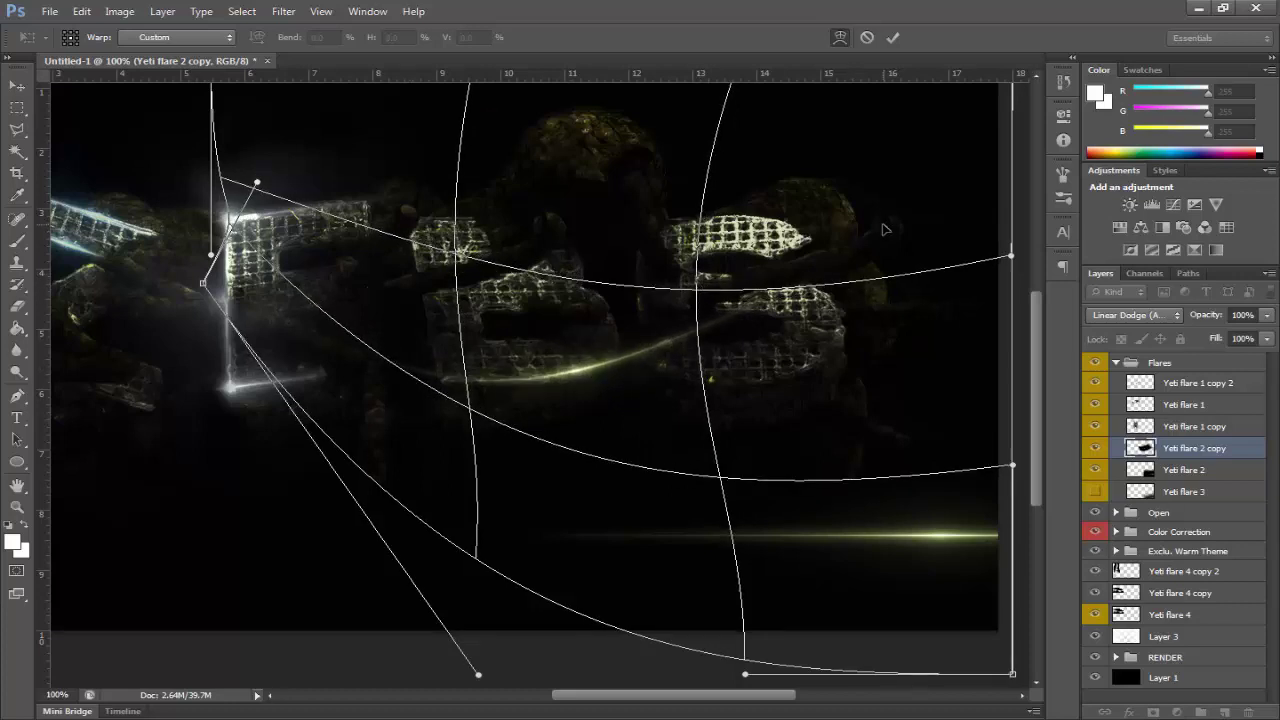
scroll(882, 229, "up", 2)
left_click_drag(1015, 103, 408, 202)
left_click_drag(648, 388, 897, 383)
mouse_move(504, 386)
left_mouse_down()
mouse_move(847, 371)
mouse_move(680, 349)
mouse_move(652, 368)
mouse_move(663, 424)
mouse_move(604, 443)
left_mouse_up()
key("e")
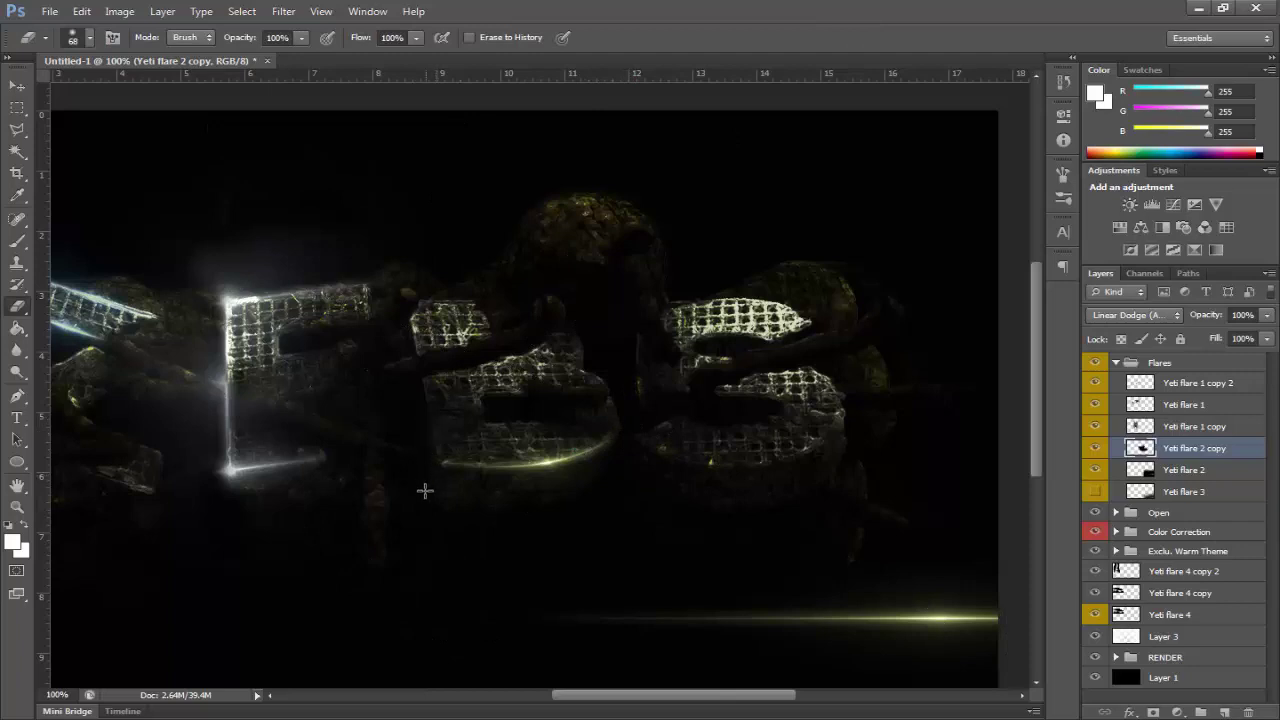
Rotate the curved Yeti flare 2 copy by about 1.41° and nudge it onto the third letter's lower edge.
key("ctrl+t")
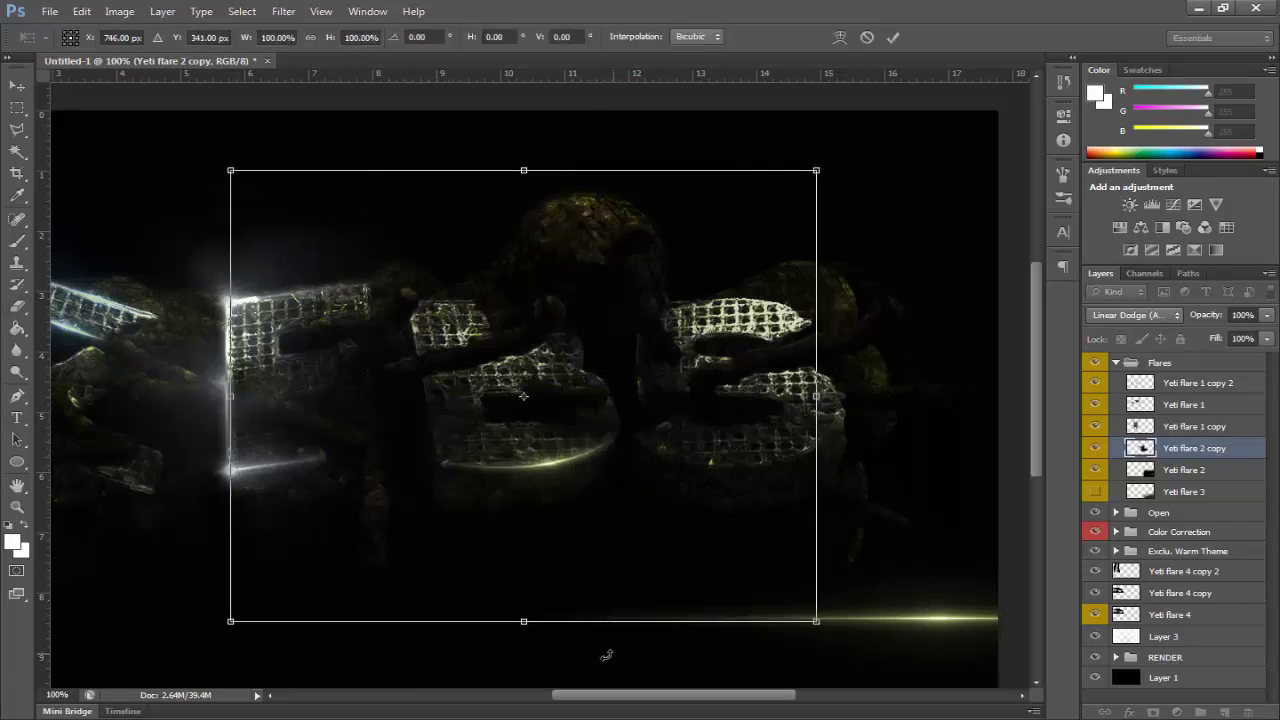
left_click_drag(606, 655, 601, 656)
left_click_drag(608, 553, 610, 556)
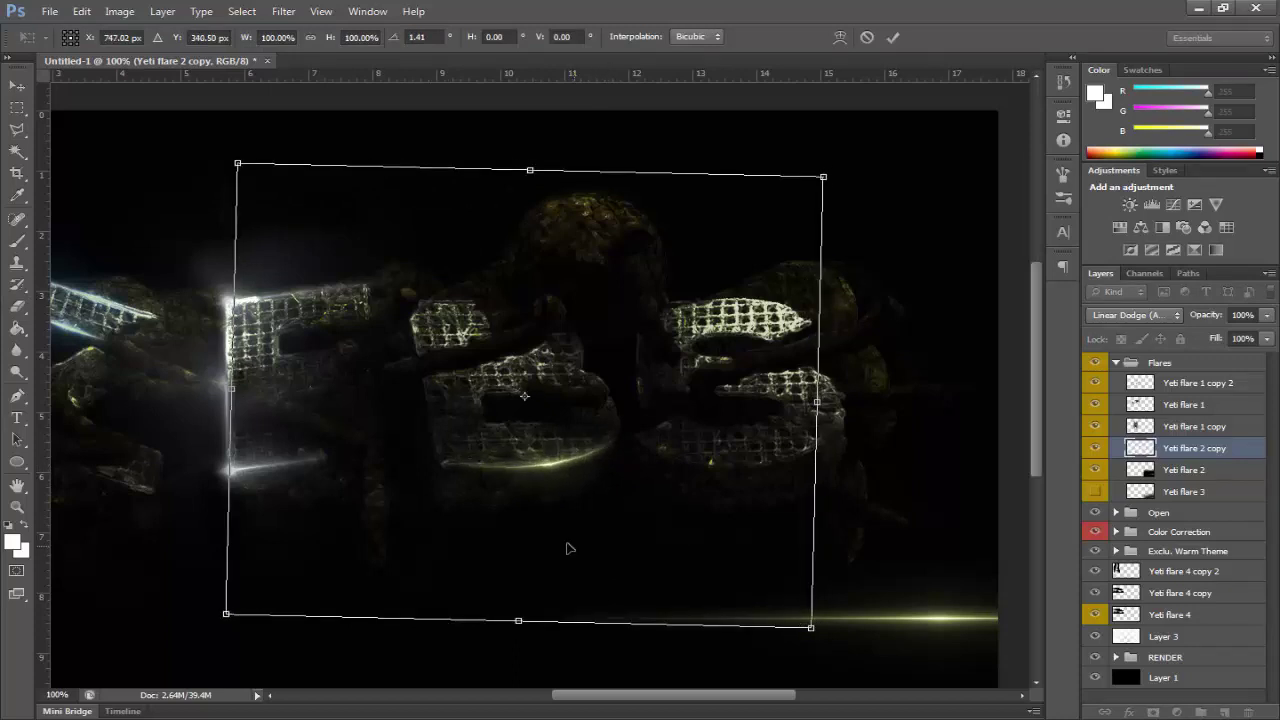
key("Return")
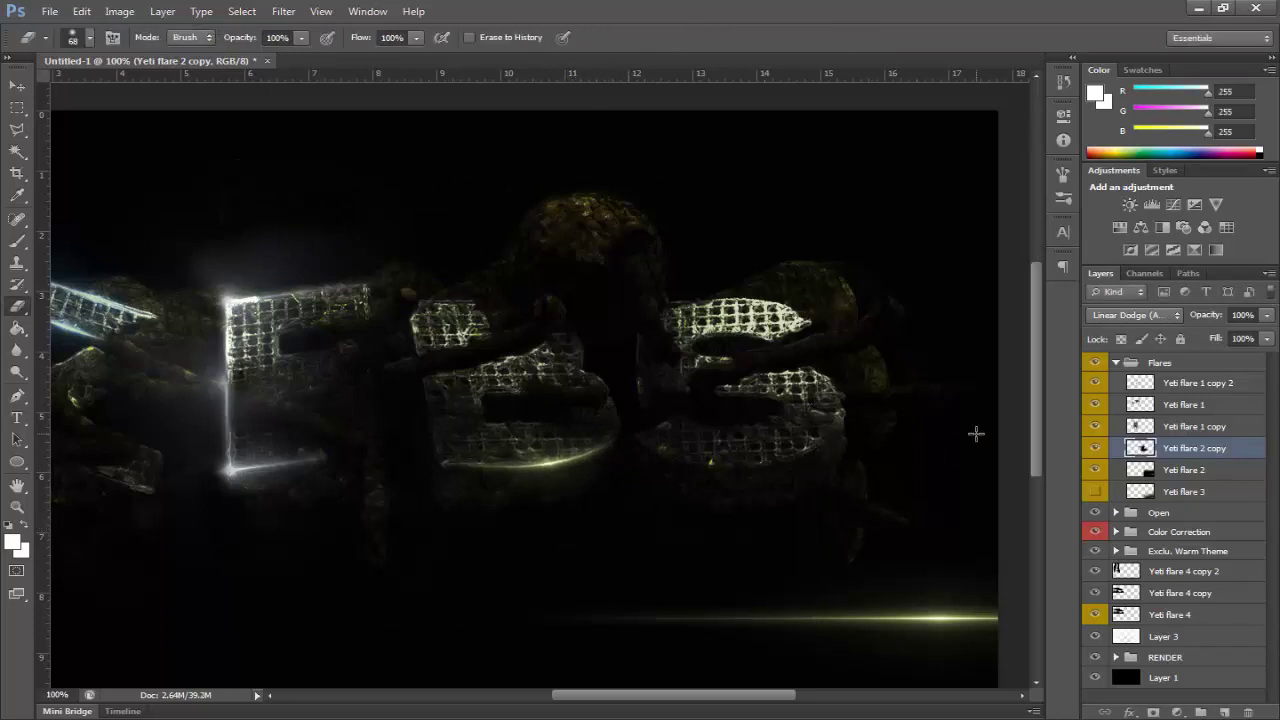
Show Yeti flare 3, hide Yeti flare 2, and move Yeti flare 3 onto the fourth letter's lower edge.
left_click(1095, 491)
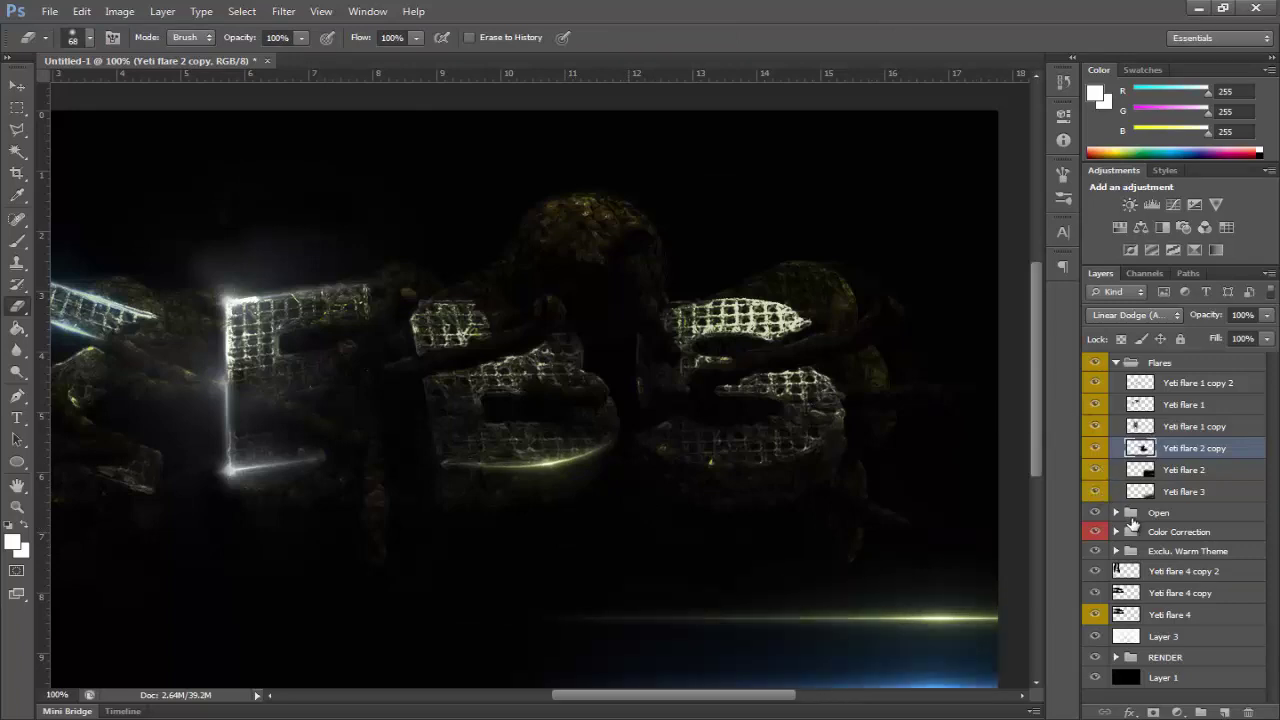
left_click(1095, 469)
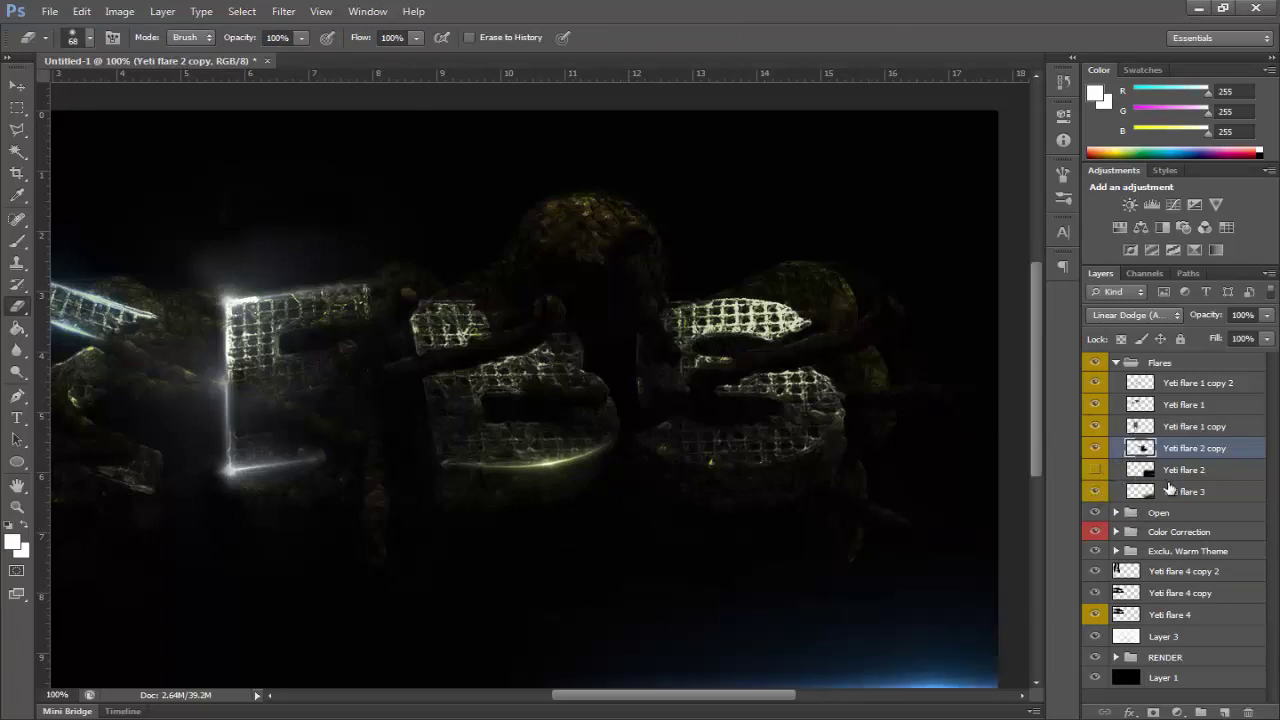
left_click(1170, 490)
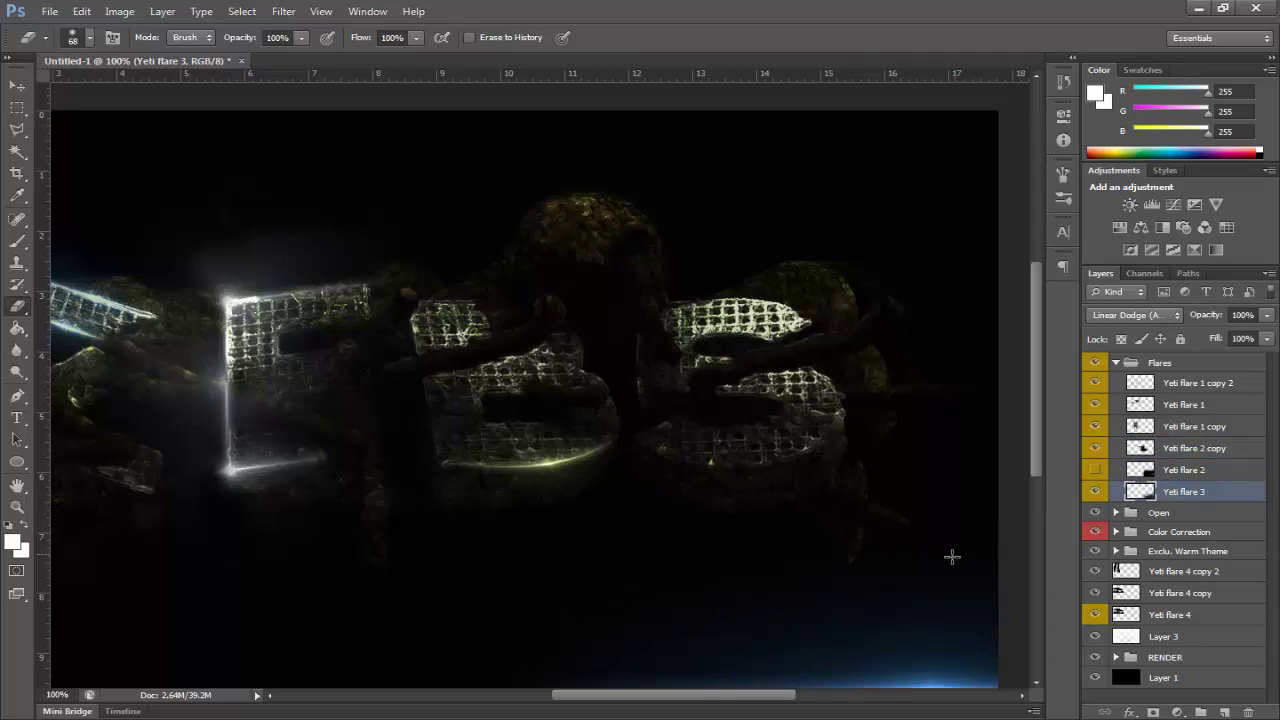
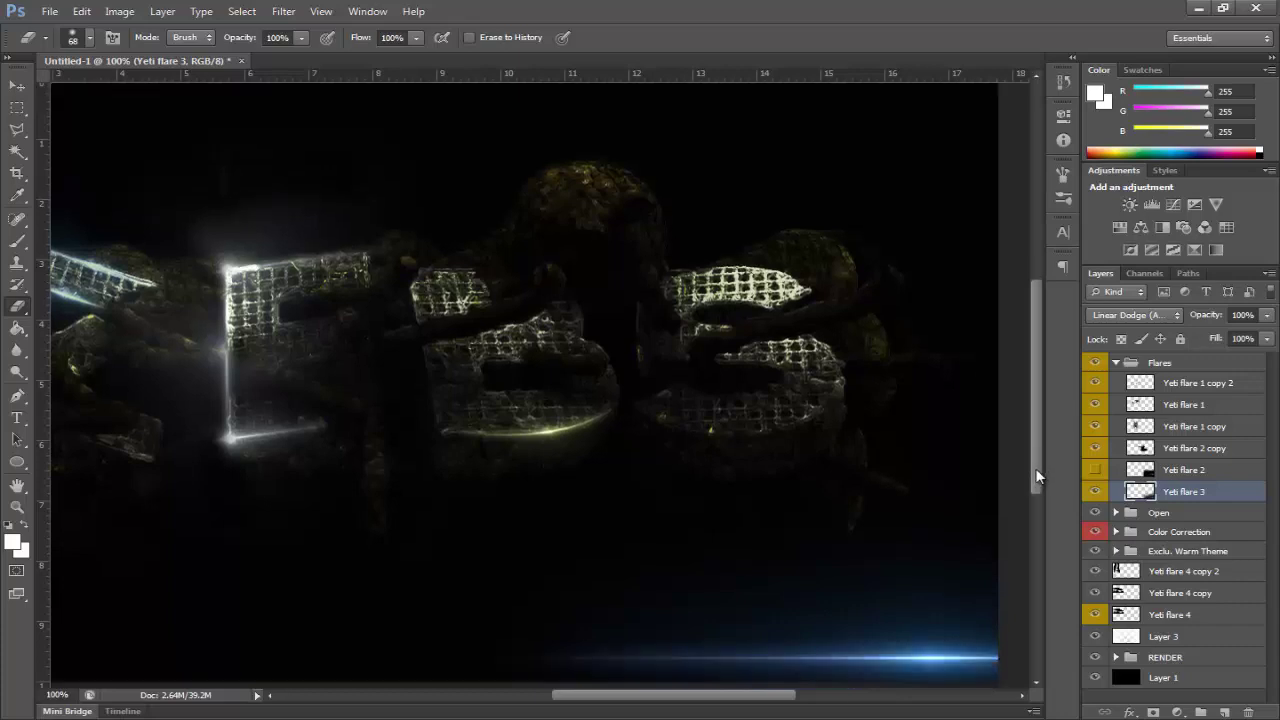
key("ctrl+t")
mouse_move(841, 614)
left_mouse_down()
mouse_move(763, 557)
mouse_move(631, 398)
mouse_move(670, 384)
left_mouse_up()
key("Return")
key("e")
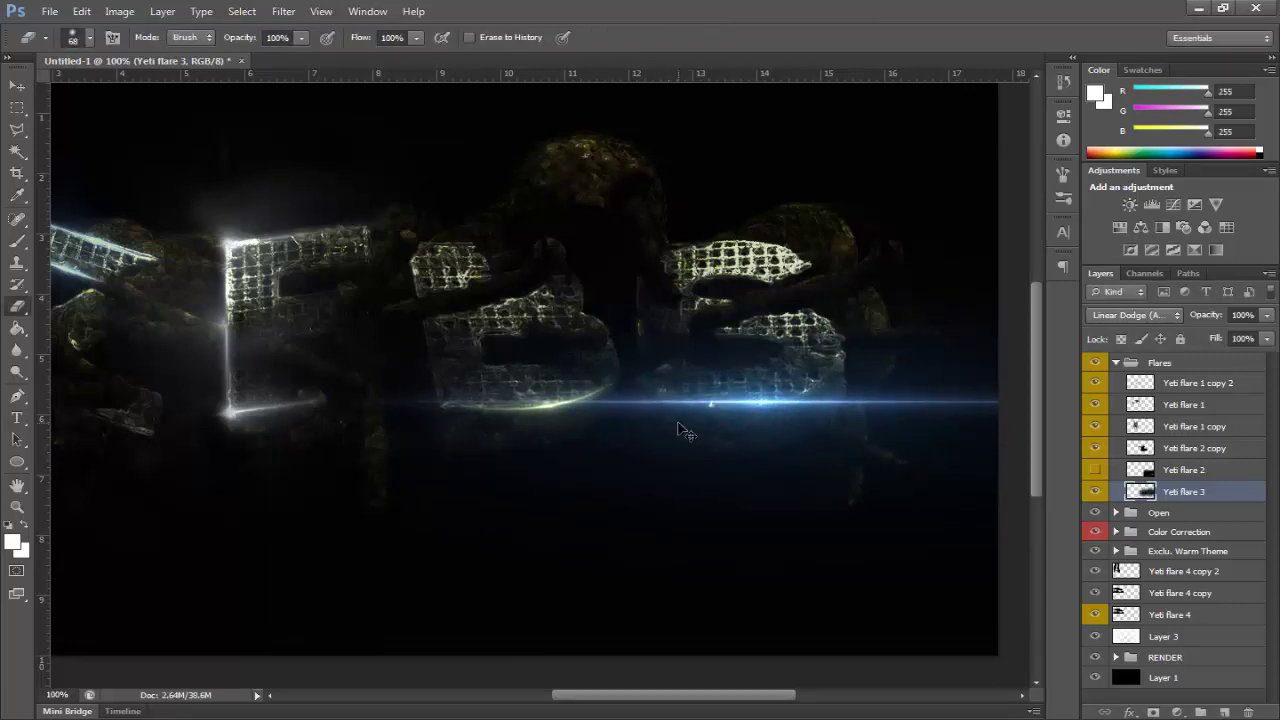
Start warping Yeti flare 3, pulling its left part inward and slightly lifting the streak along the fourth letter's lower edge.
key("ctrl+t")
right_click(678, 432)
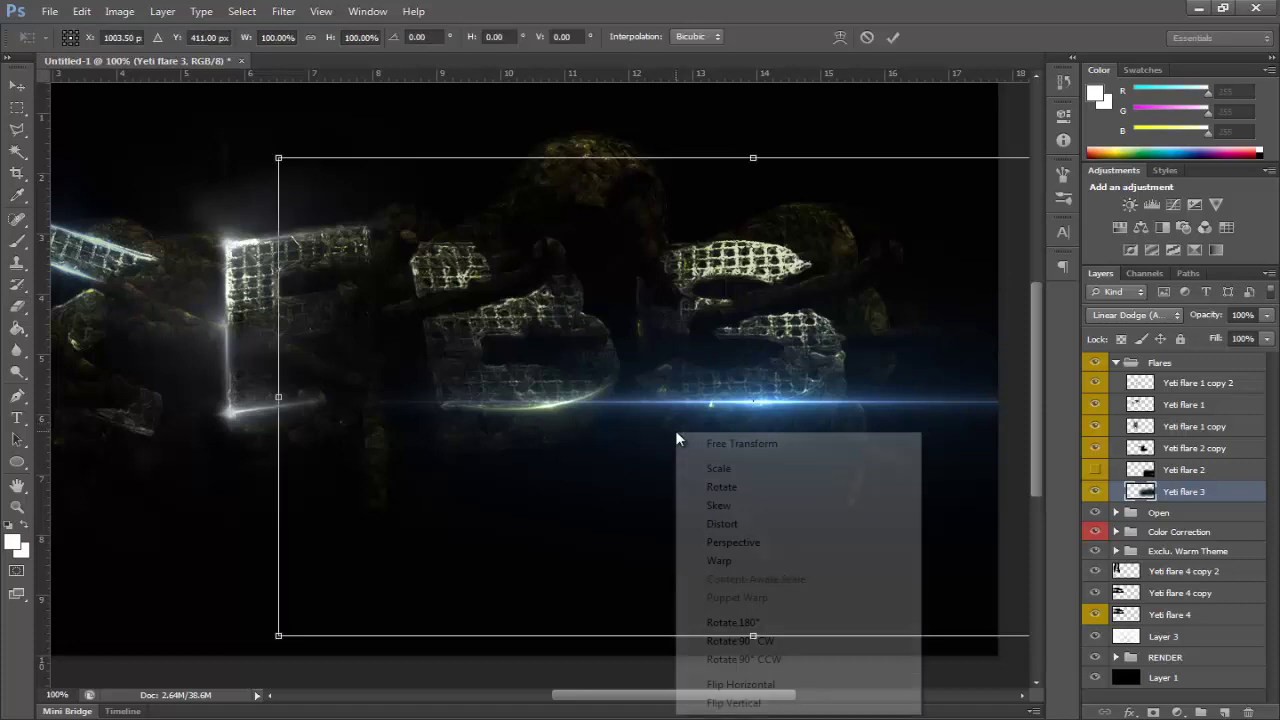
left_click(721, 560)
left_click_drag(597, 305, 662, 190)
left_click_drag(818, 442, 820, 433)
scroll(868, 468, "down", 1)
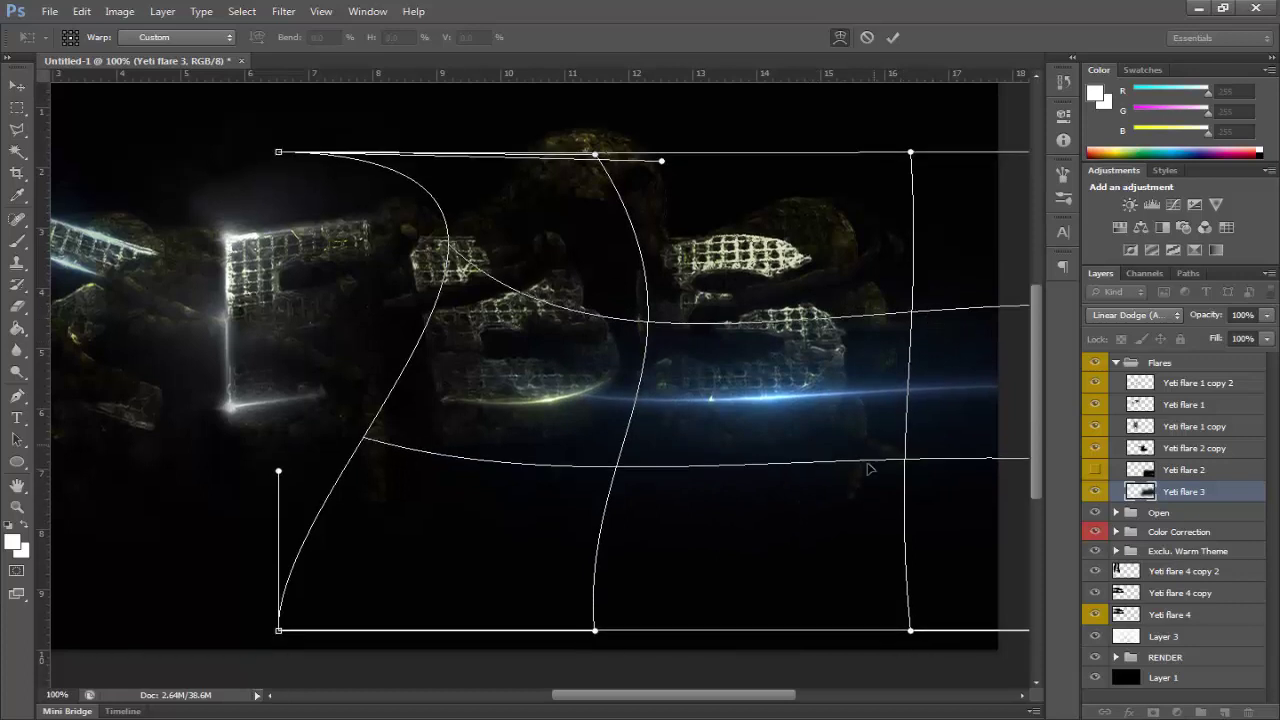
Warp the right part of Yeti flare 3 inward and upward so the streak curves around the fourth letter's rounded lower-right edge.
left_click_drag(584, 707, 639, 707)
left_click_drag(1014, 152, 541, 104)
left_click_drag(826, 277, 770, 386)
left_click_drag(989, 460, 698, 298)
left_click_drag(550, 400, 626, 340)
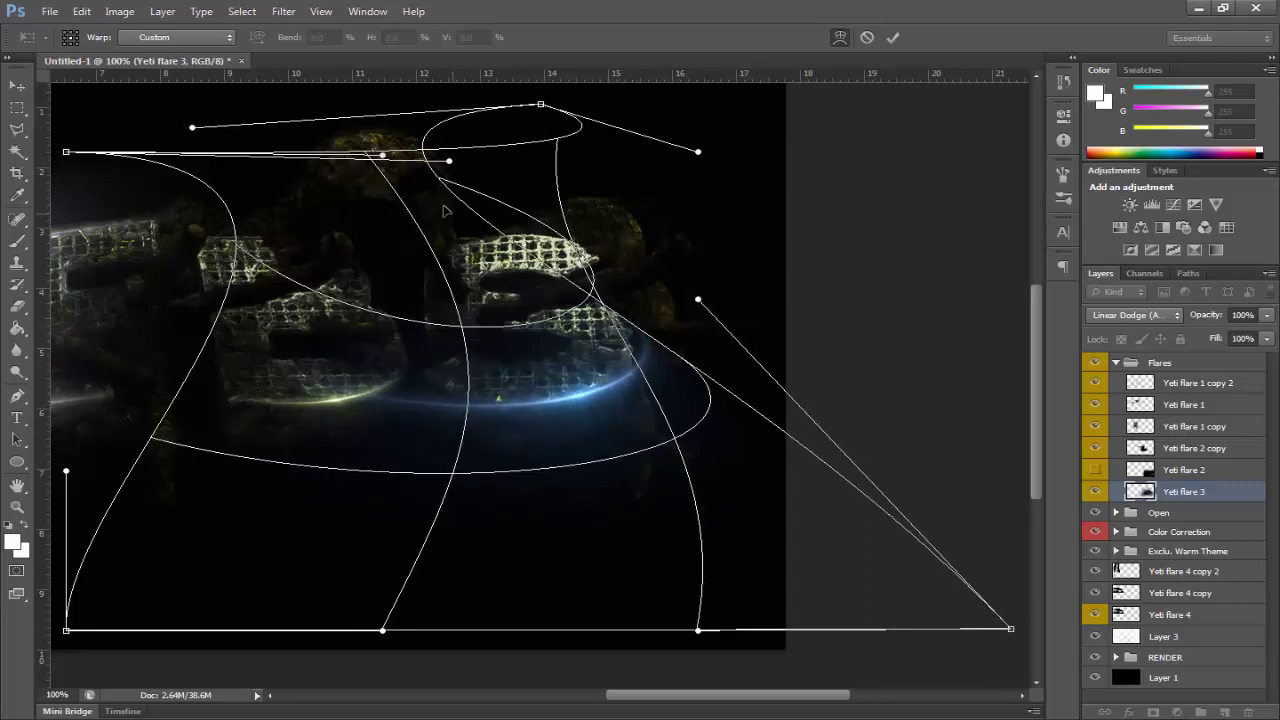
Warp the left part of Yeti flare 3 inward so the streak hugs the fourth letter's lower-left curve, and apply the warp.
left_click_drag(442, 195, 408, 190)
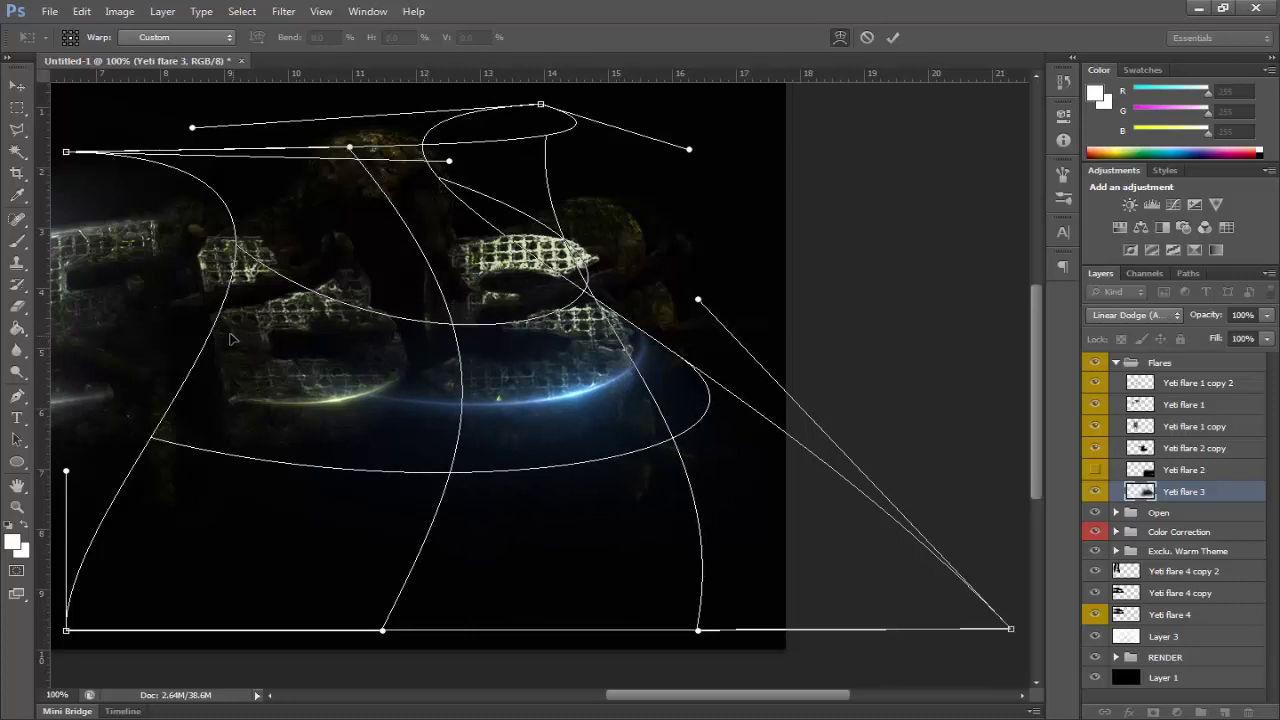
left_click_drag(152, 444, 494, 392)
left_click_drag(640, 376, 617, 379)
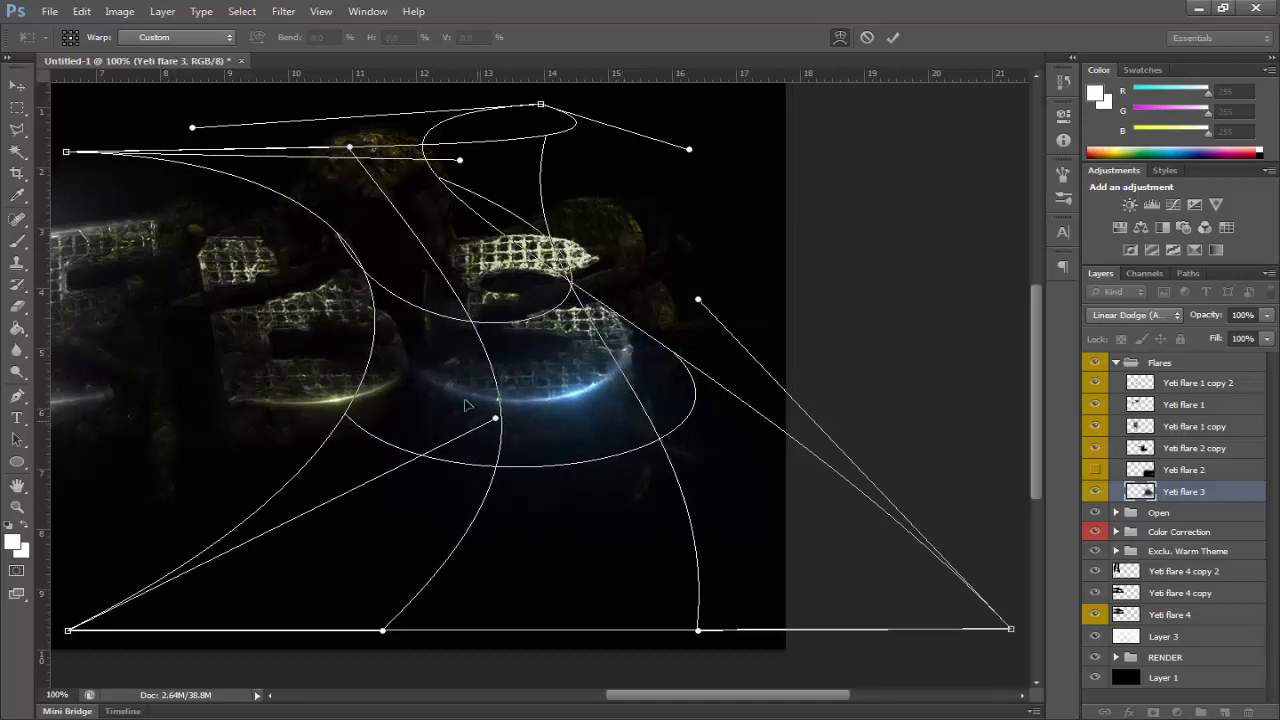
key("Return")
key("e")
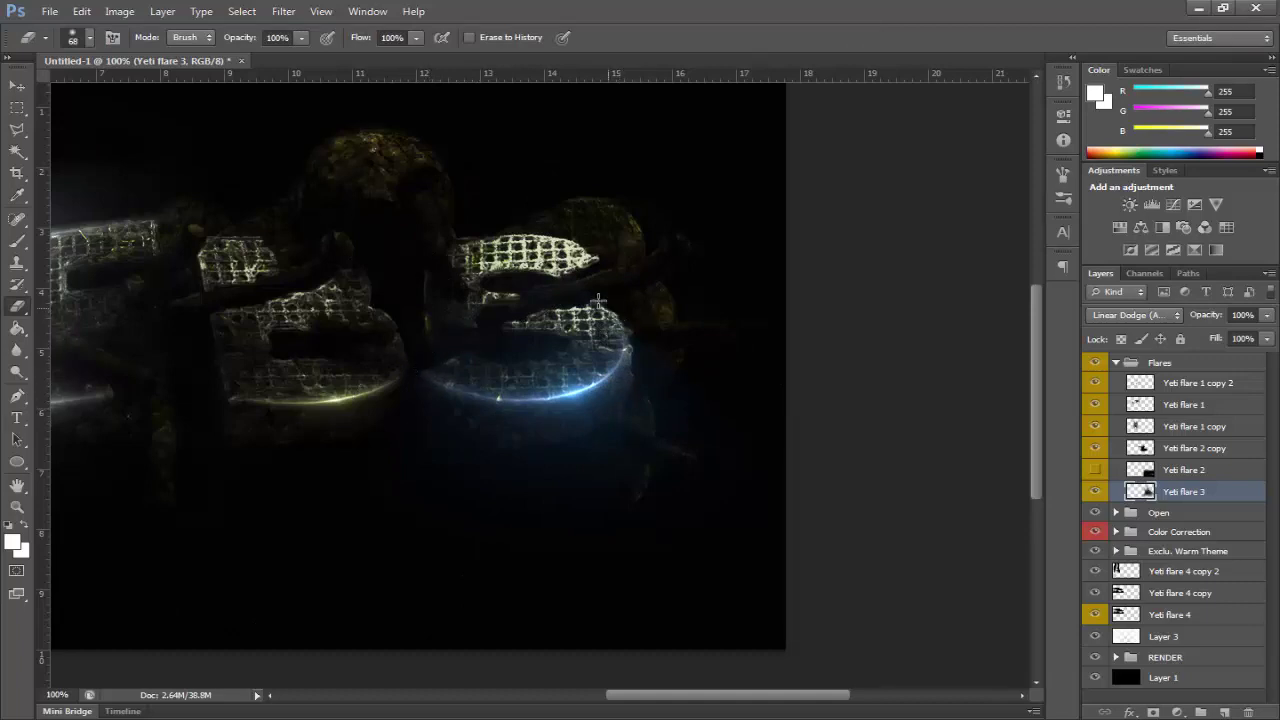
Nudge the curved Yeti flare 3 onto the fourth letter's lower edge, at X 1005 px and Y 385 px.
key("ctrl+t")
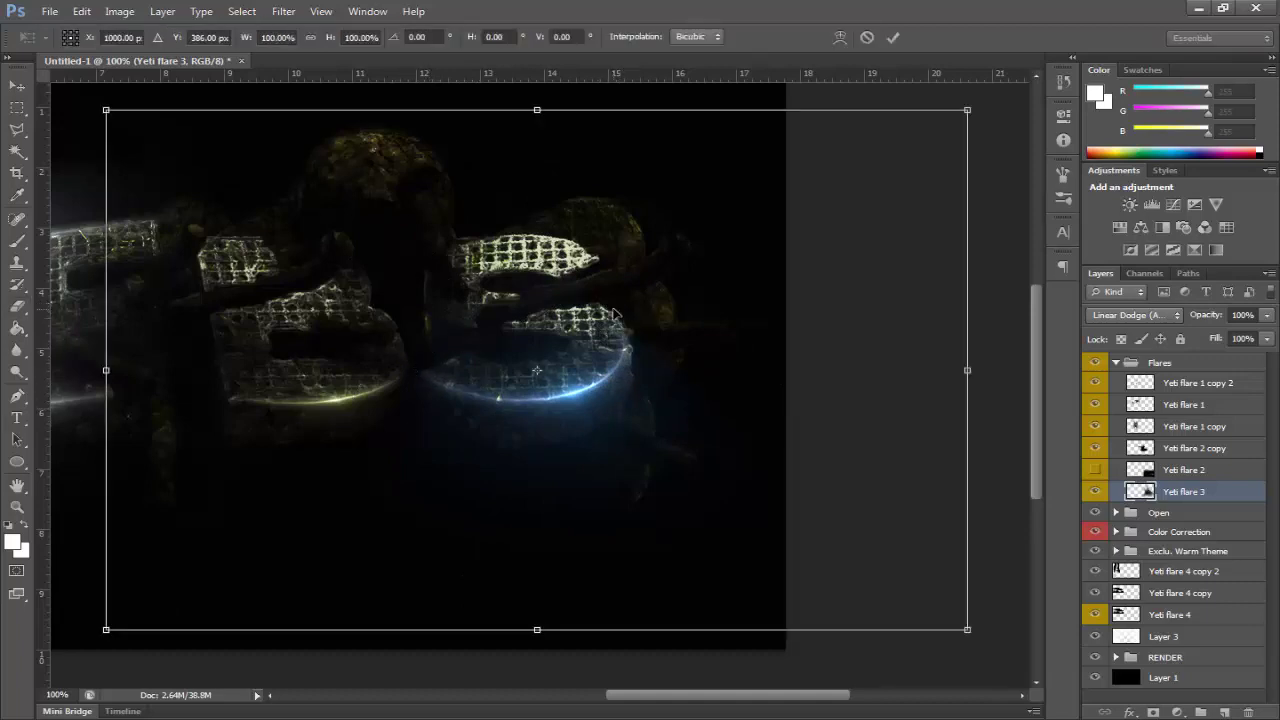
key("Right")
key("Right")
key("Right")
key("Up")
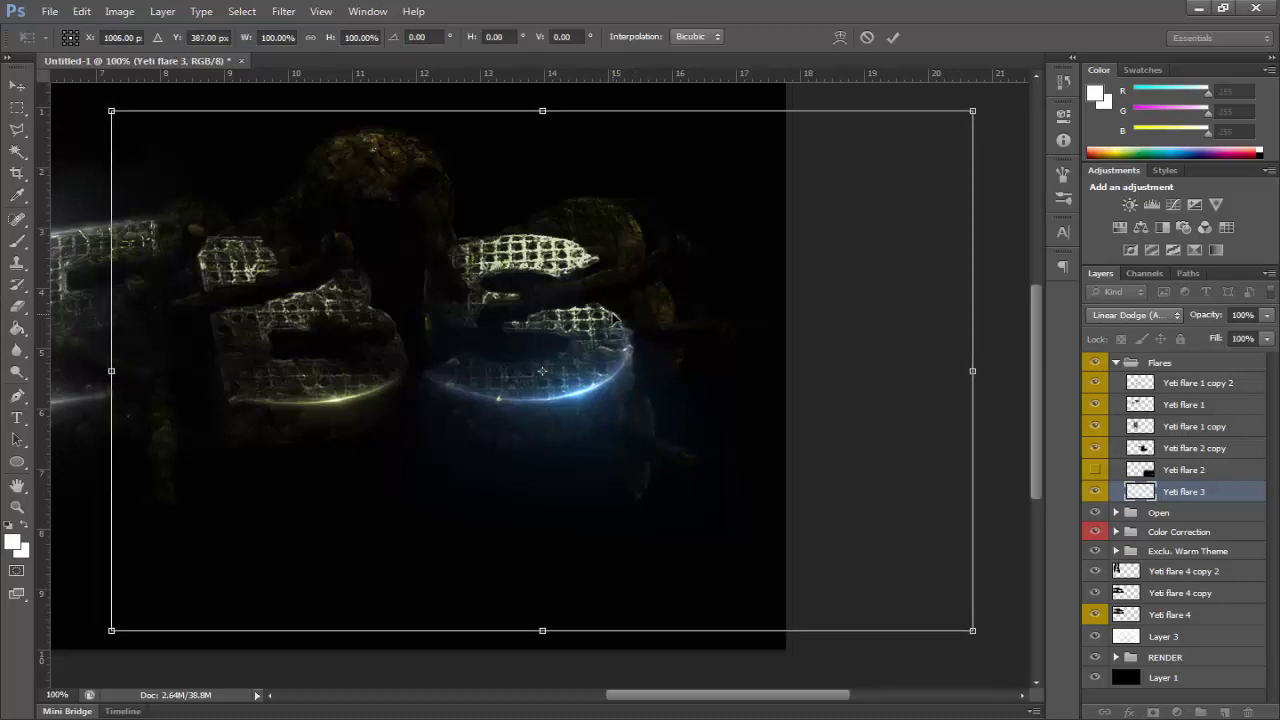
key("Left")
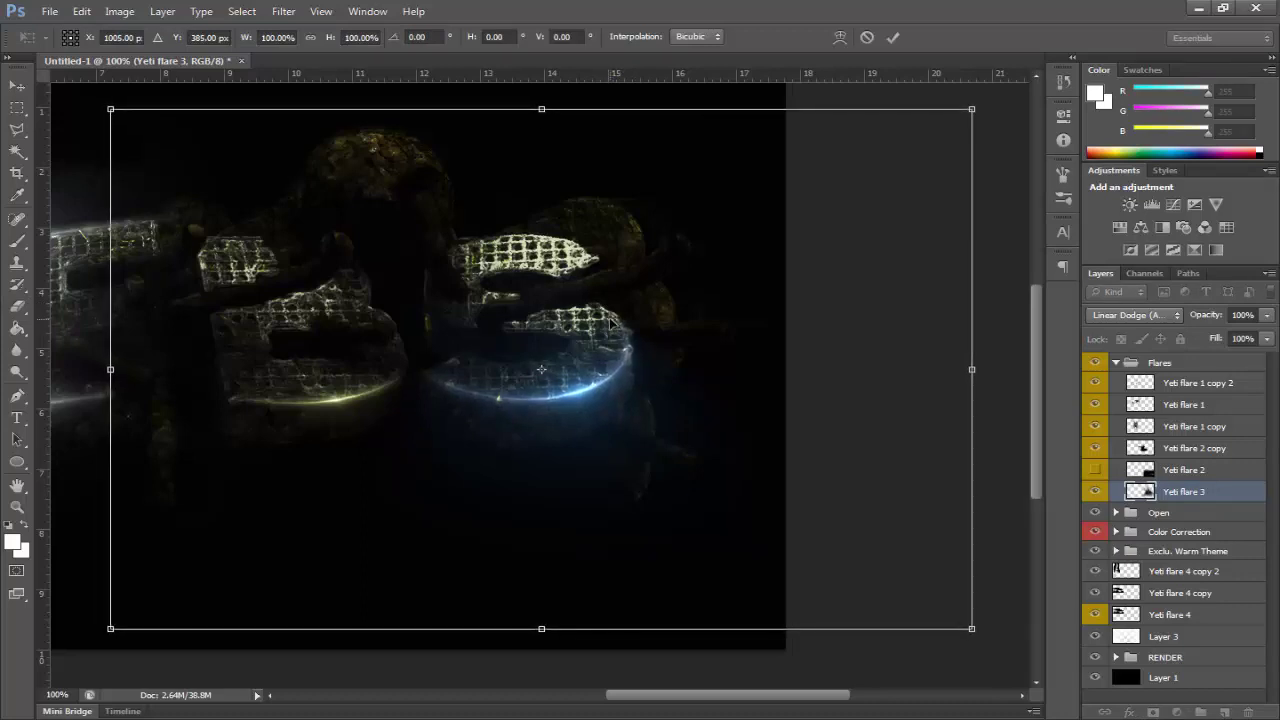
key("e")
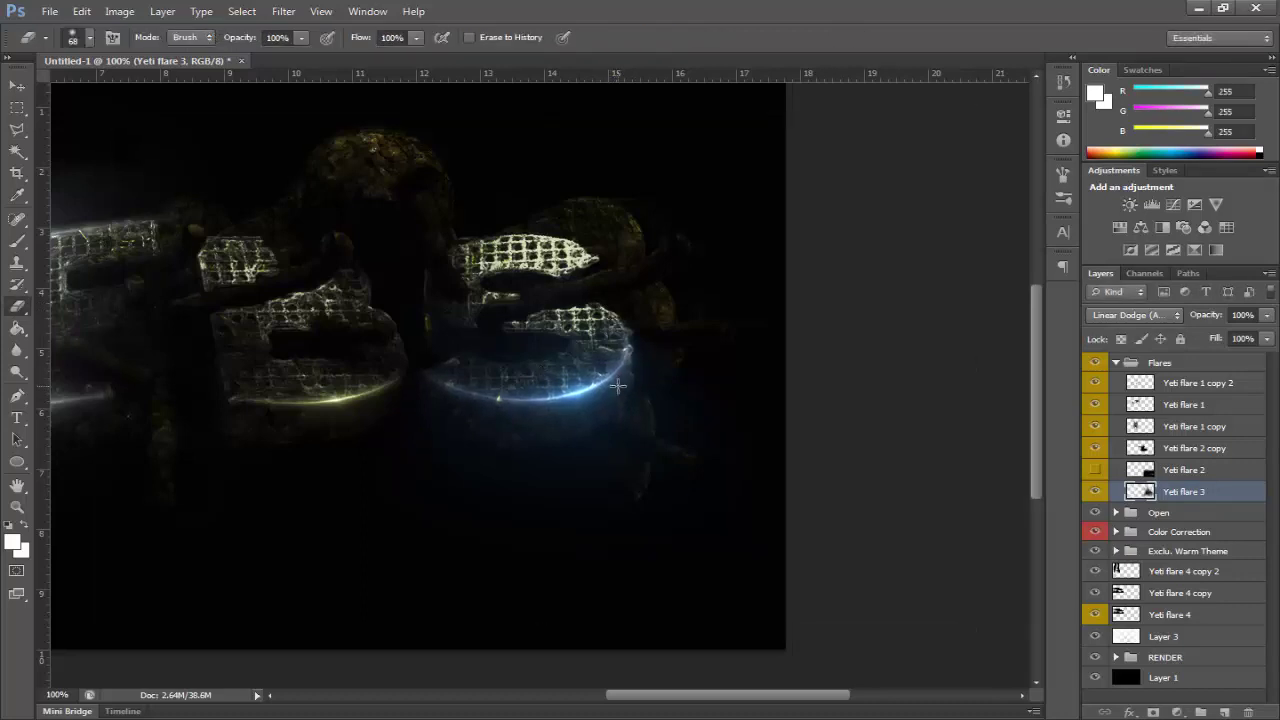
Hide the Flares group and the three Yeti flare 4 layers, and add a new layer directly above Layer 3.
key("ctrl+minus")
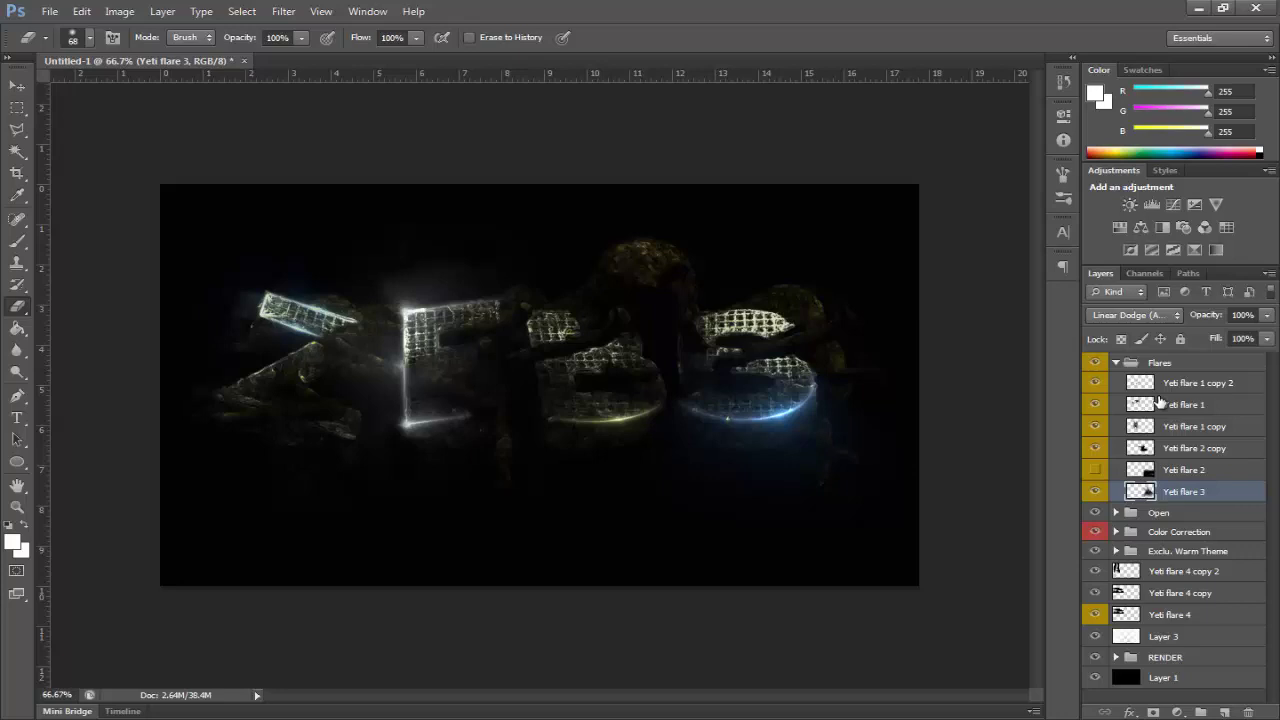
left_click(1096, 362)
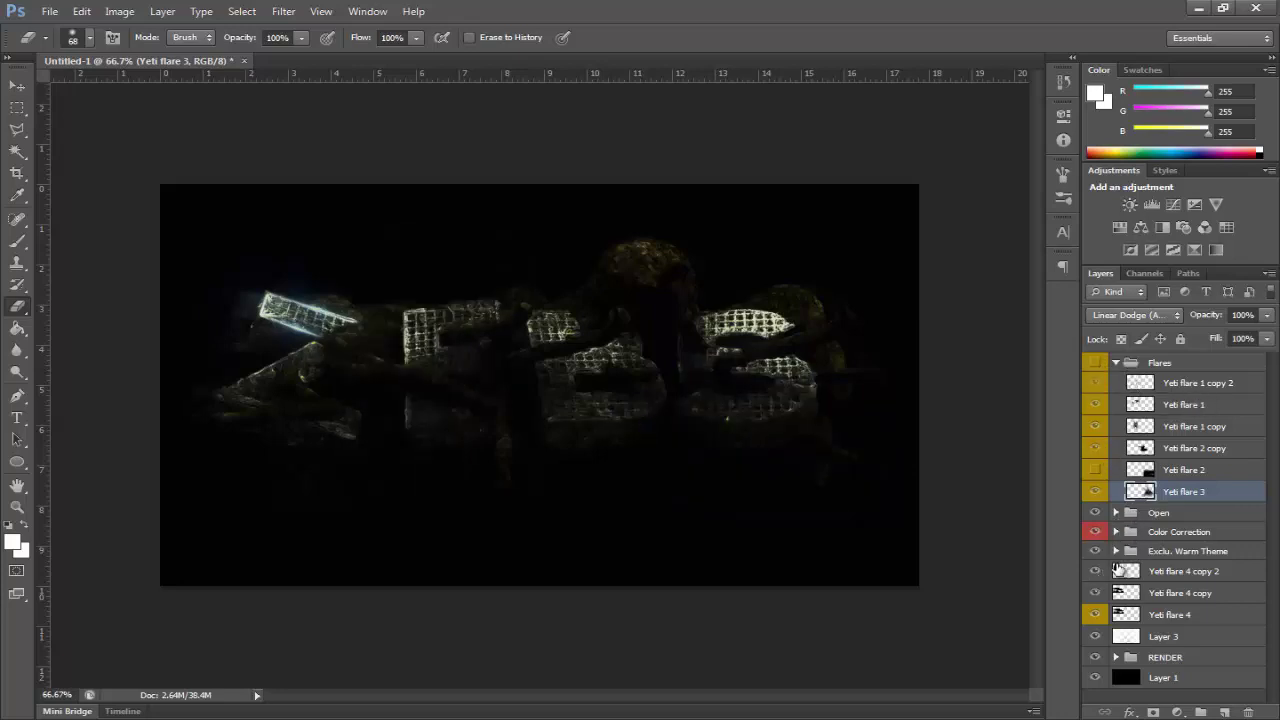
left_click_drag(1096, 575, 1096, 614)
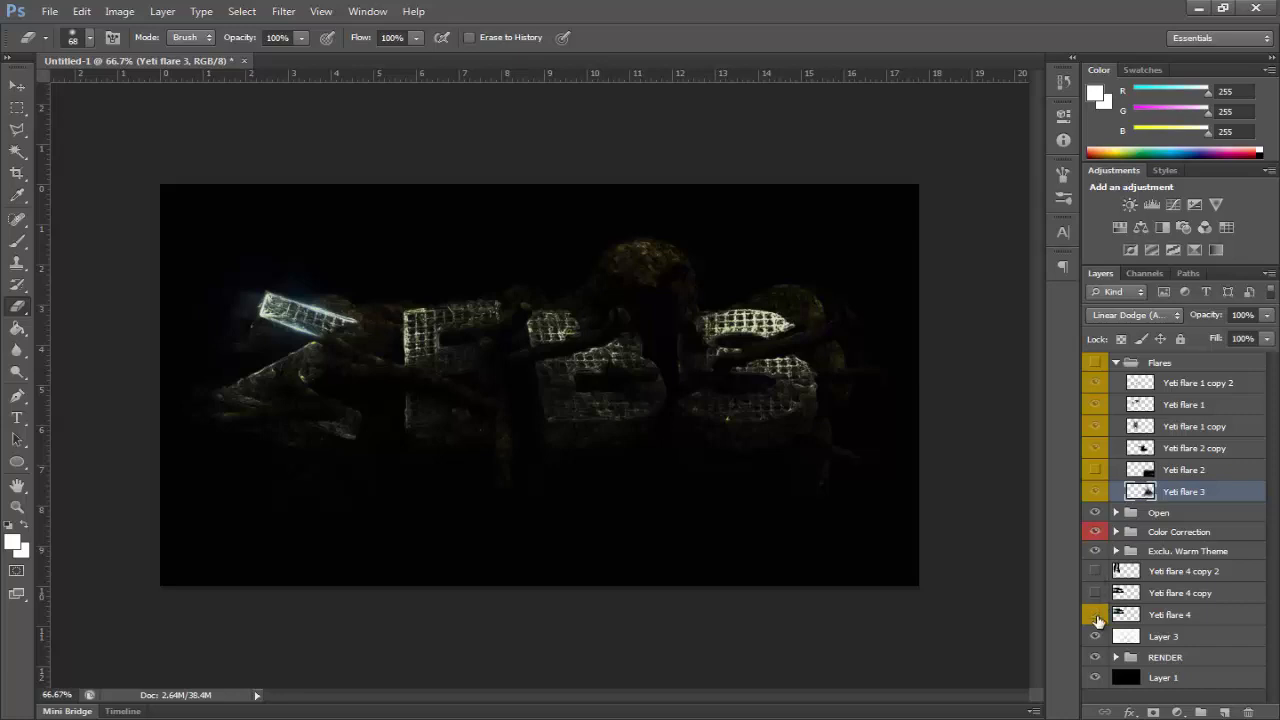
left_click(1170, 640)
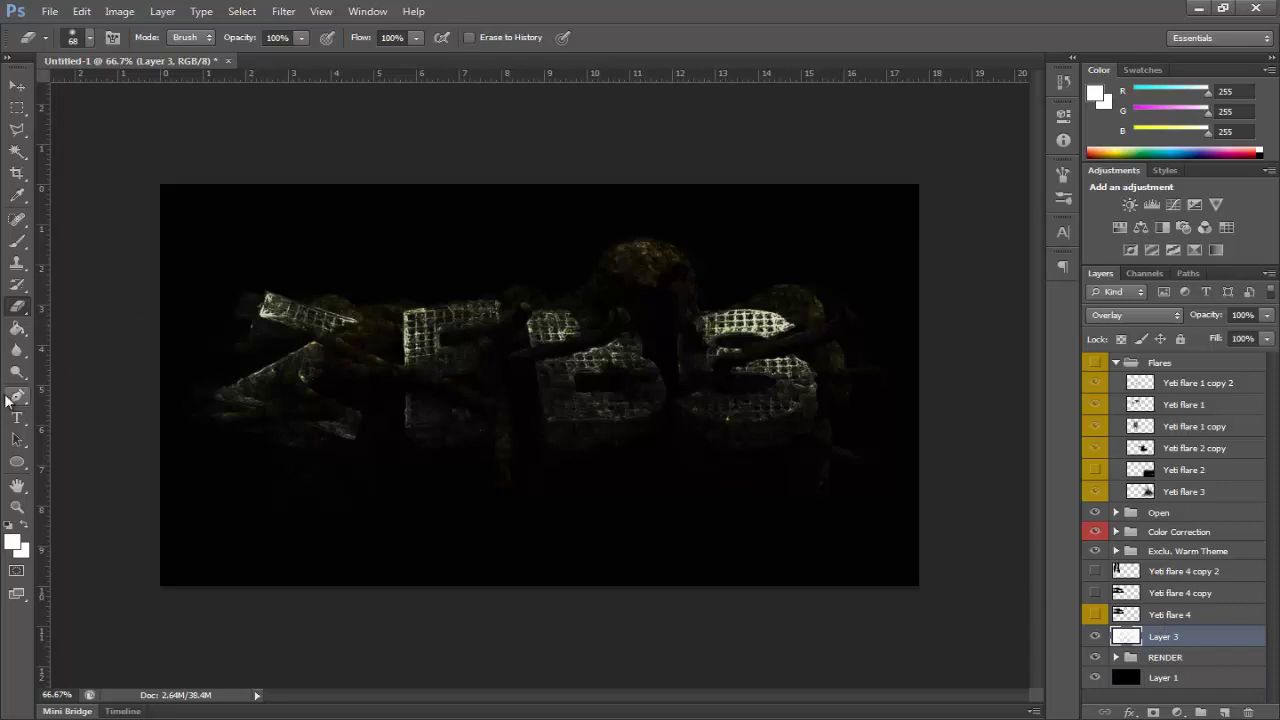
left_click(1225, 712)
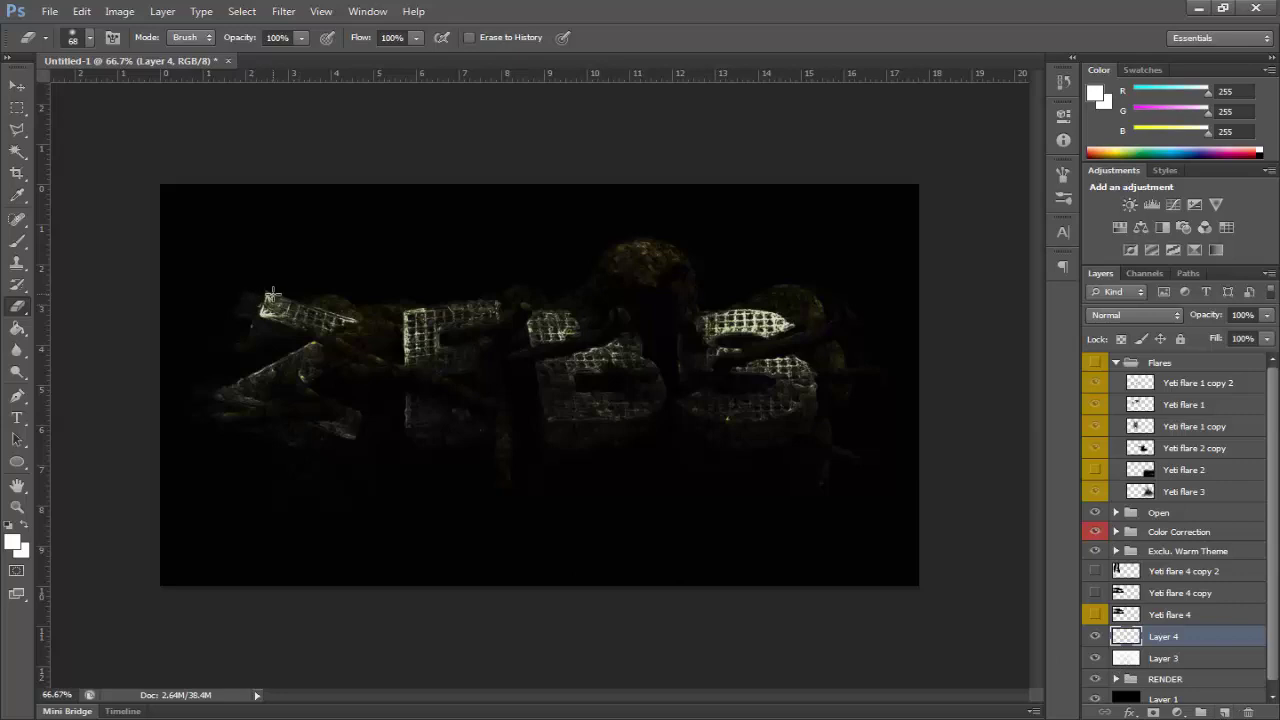
Trace the first letter with the Pen tool as a path from its upper-left corner down around to its lower-right foot.
key("ctrl+plus")
key("ctrl+plus")
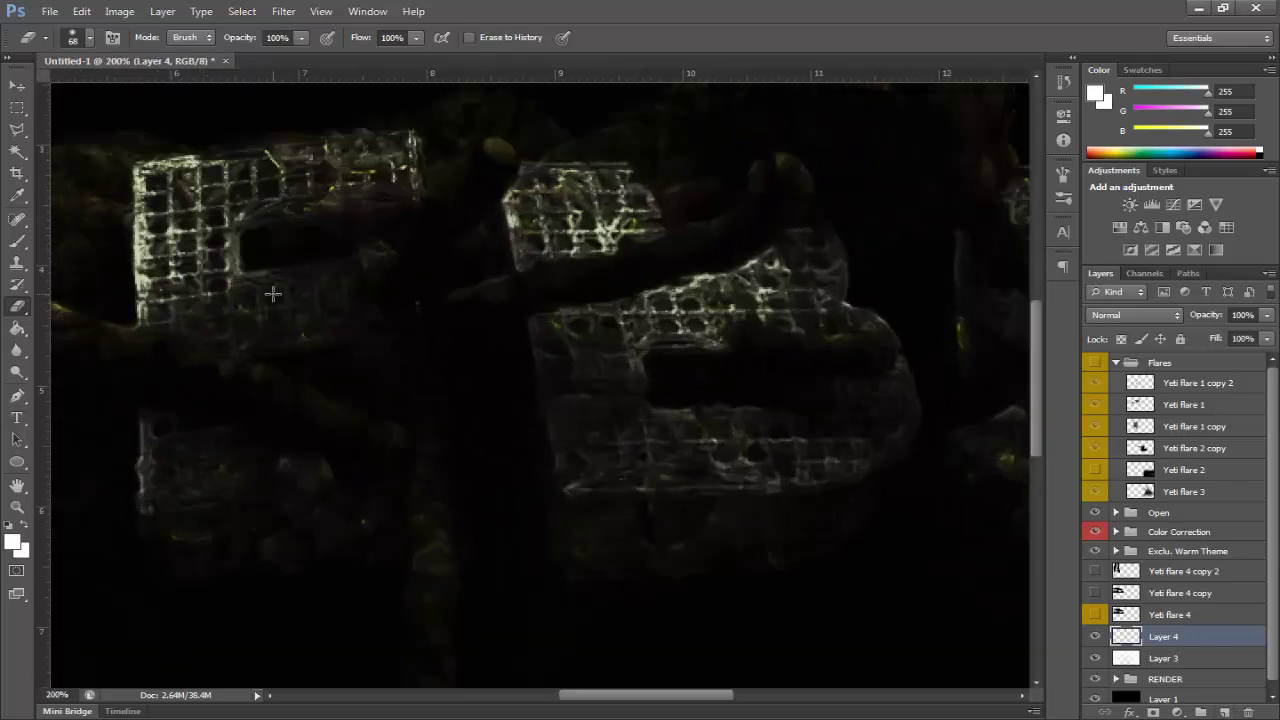
left_click_drag(610, 695, 520, 695)
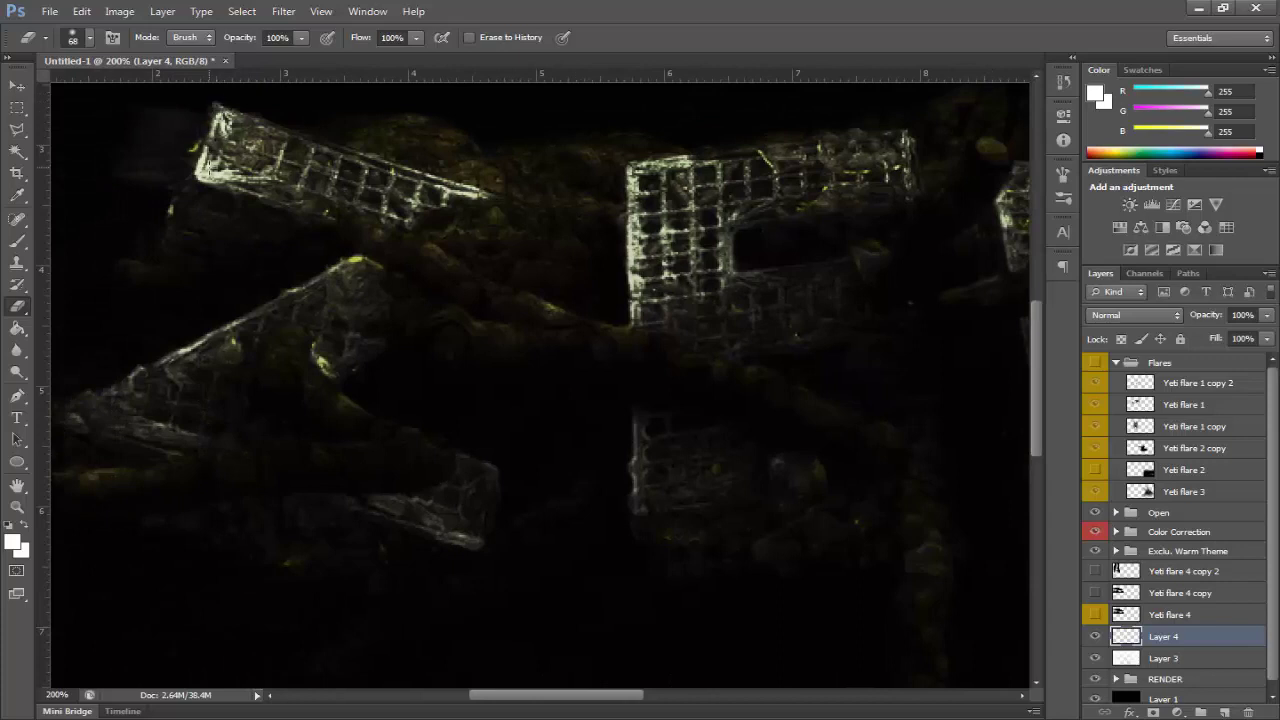
left_click(17, 396)
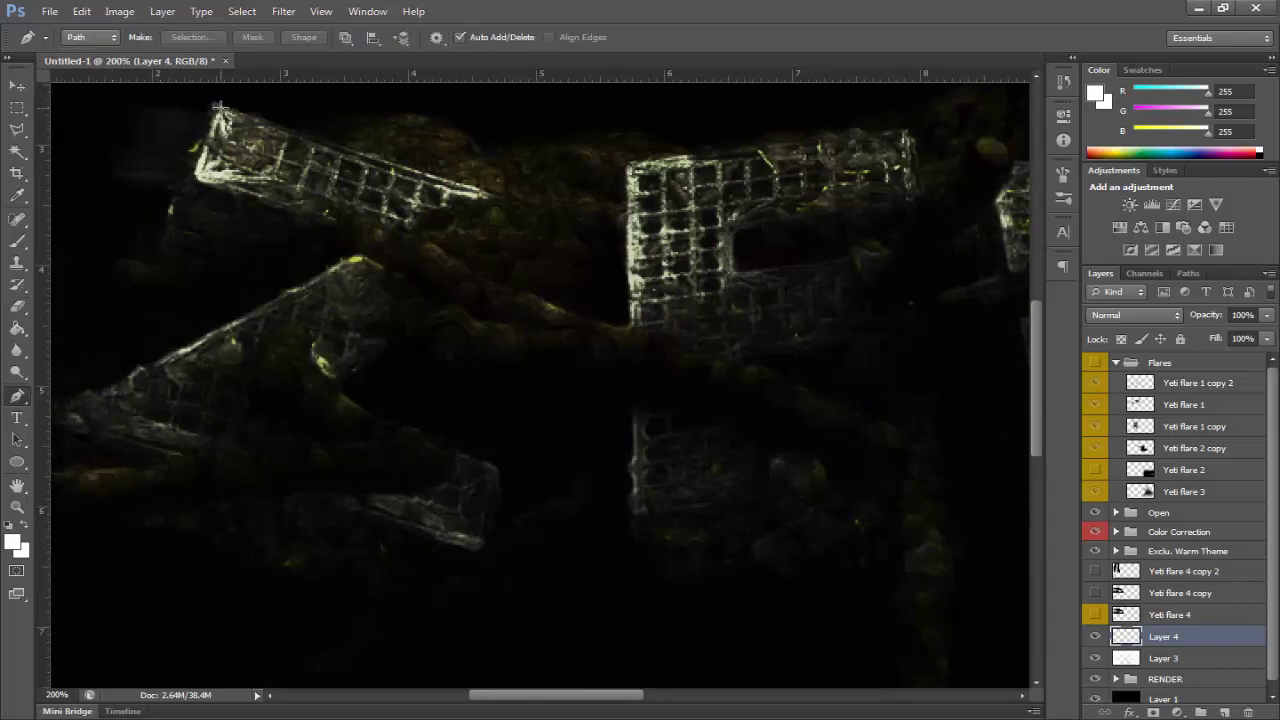
left_click(219, 106)
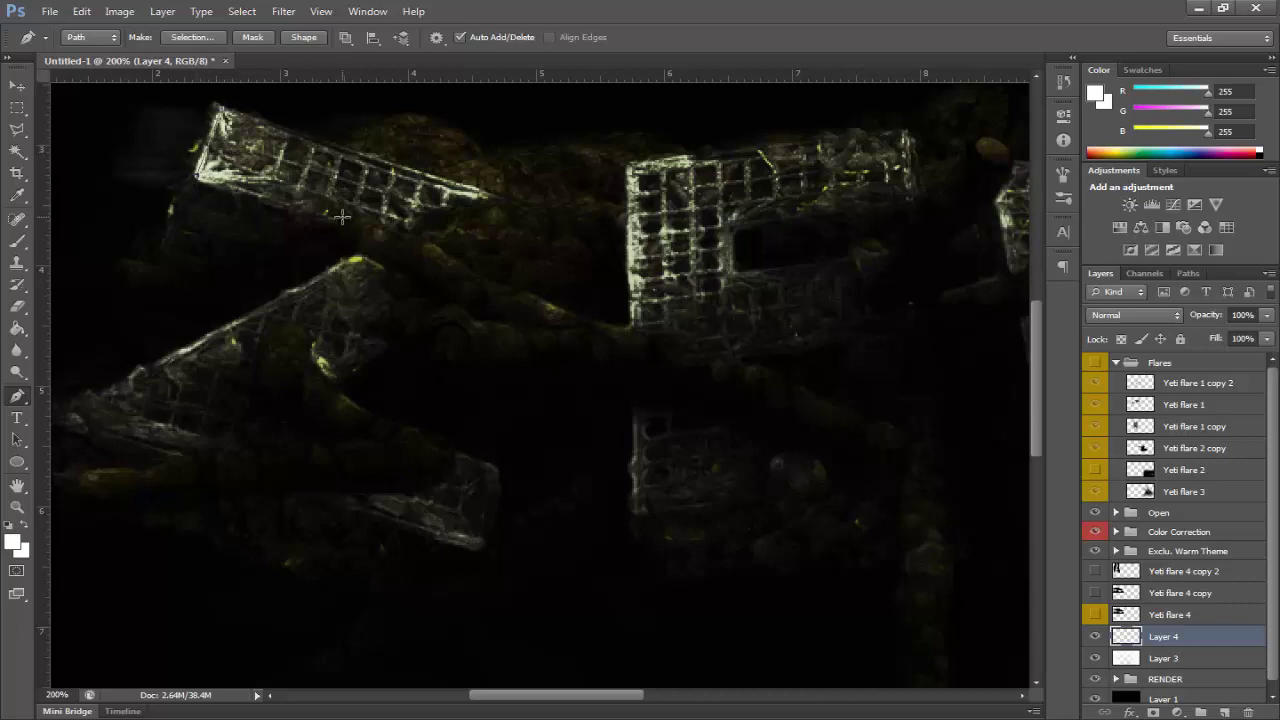
left_click(418, 232)
left_click(60, 410)
left_click(477, 548)
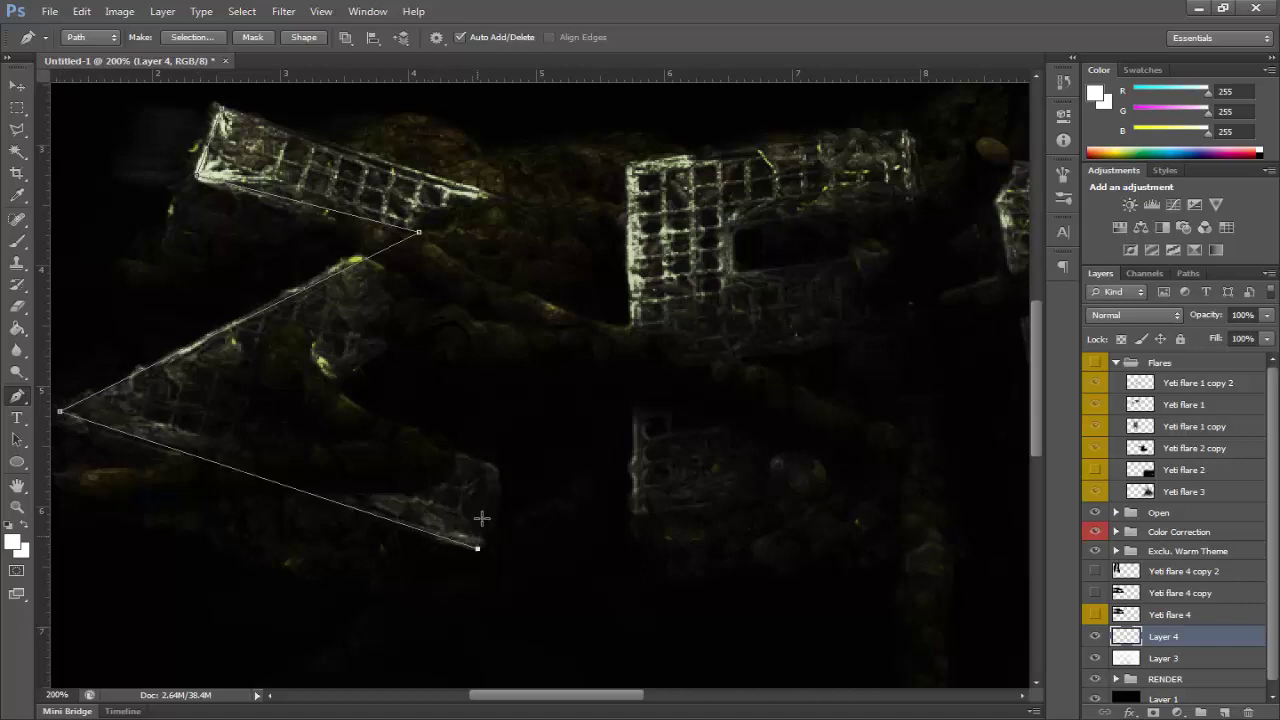
left_click(492, 465)
left_click(297, 384)
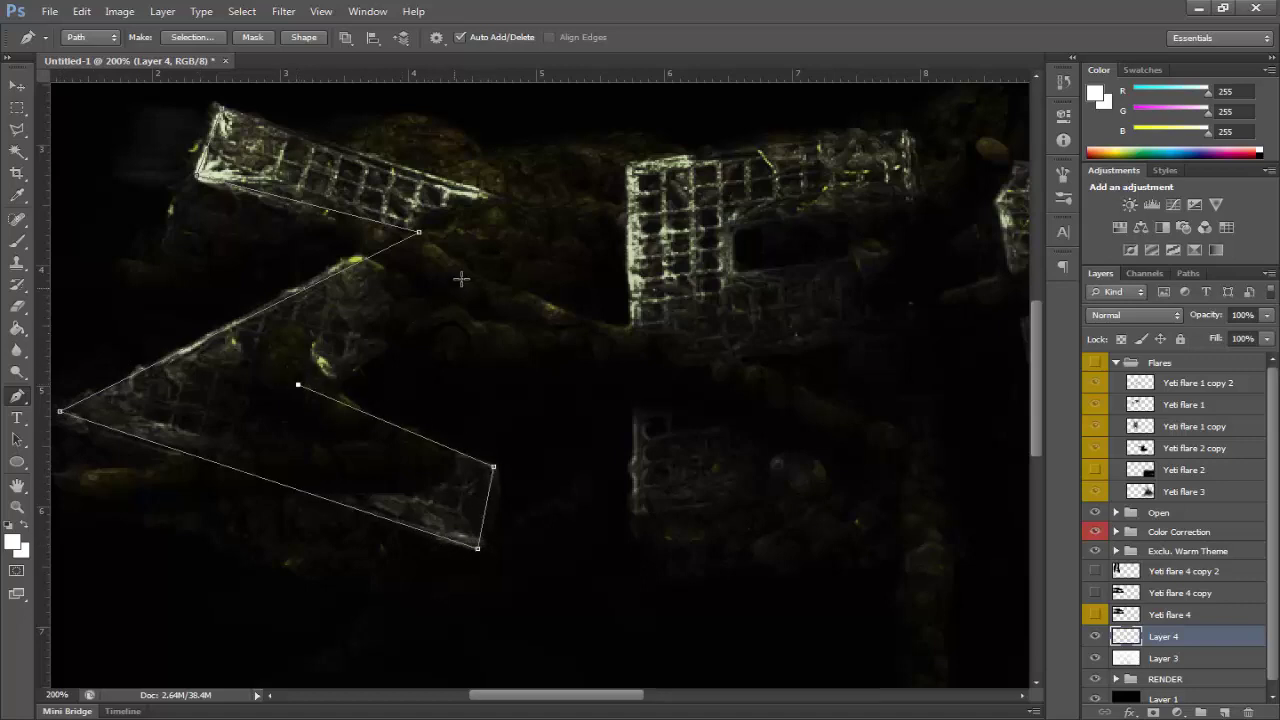
left_click(533, 225)
key("ctrl+z")
key("ctrl+alt+z")
left_click(307, 387)
left_click(531, 236)
key("ctrl+z")
key("ctrl+z")
left_click(324, 392)
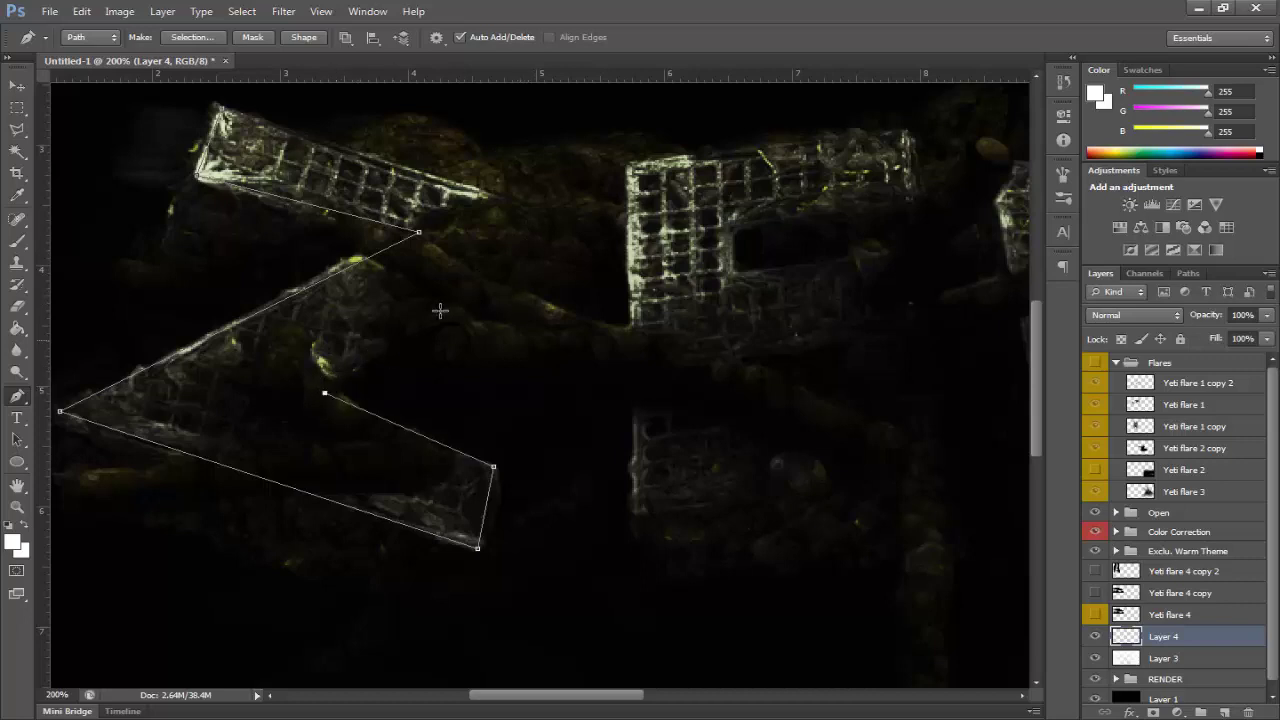
left_click(521, 218)
key("ctrl+z")
key("ctrl+alt+z")
Continue the first letter's path through its inner corner and around its upper-right tip, and close it at the starting point.
left_click(312, 390)
left_click(522, 226)
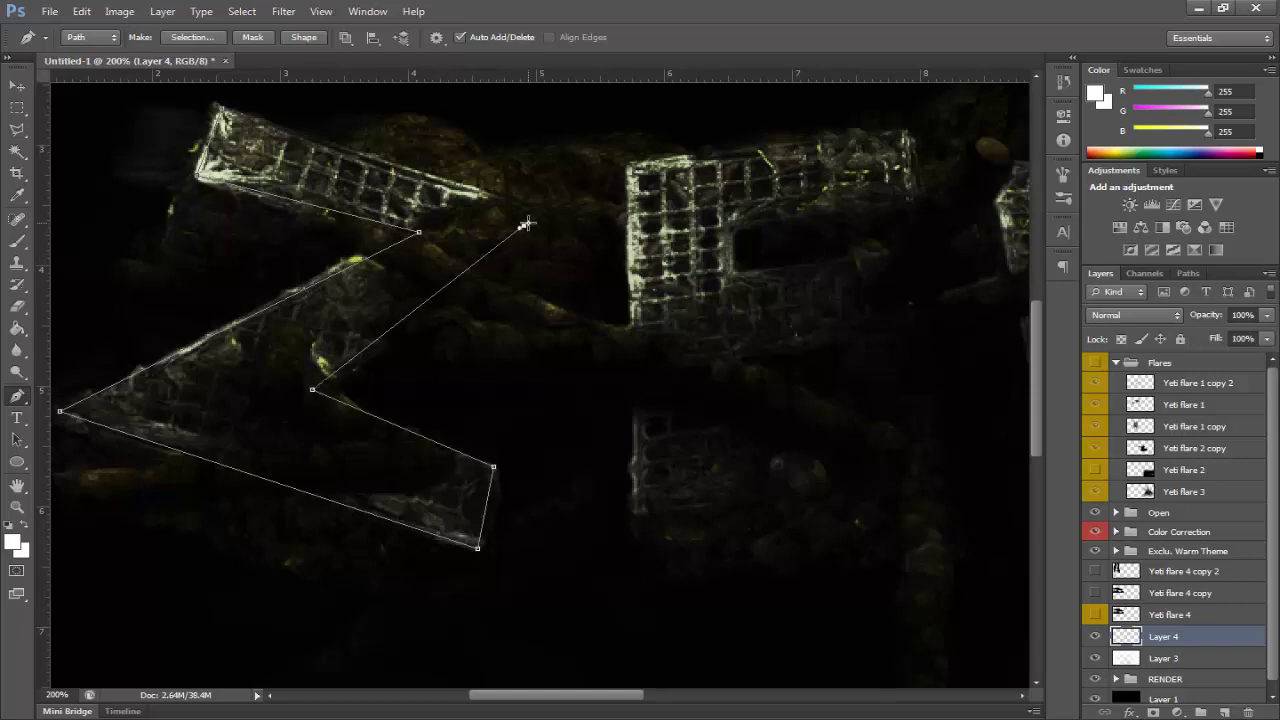
left_click(534, 202)
left_click(221, 107)
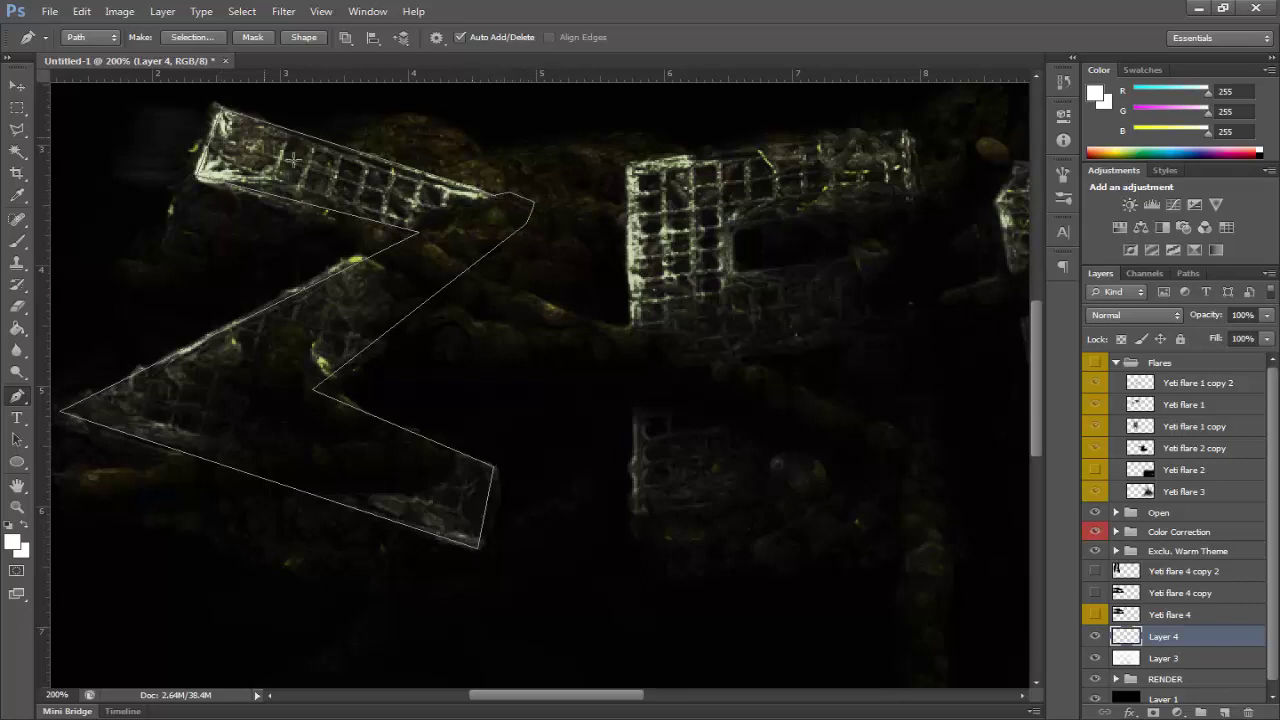
Trace the second letter's left edge, base and lower arm as a new path up to the lower inner corner.
left_click(627, 161)
left_click(634, 507)
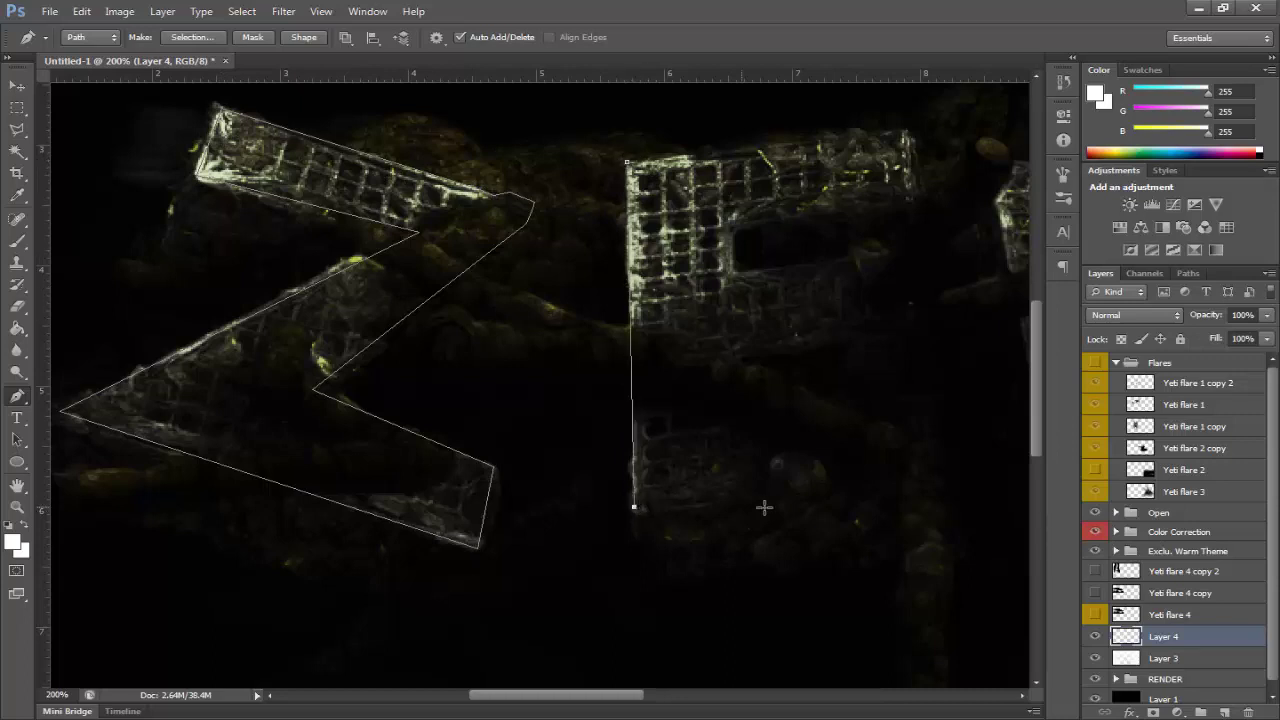
left_click(865, 482)
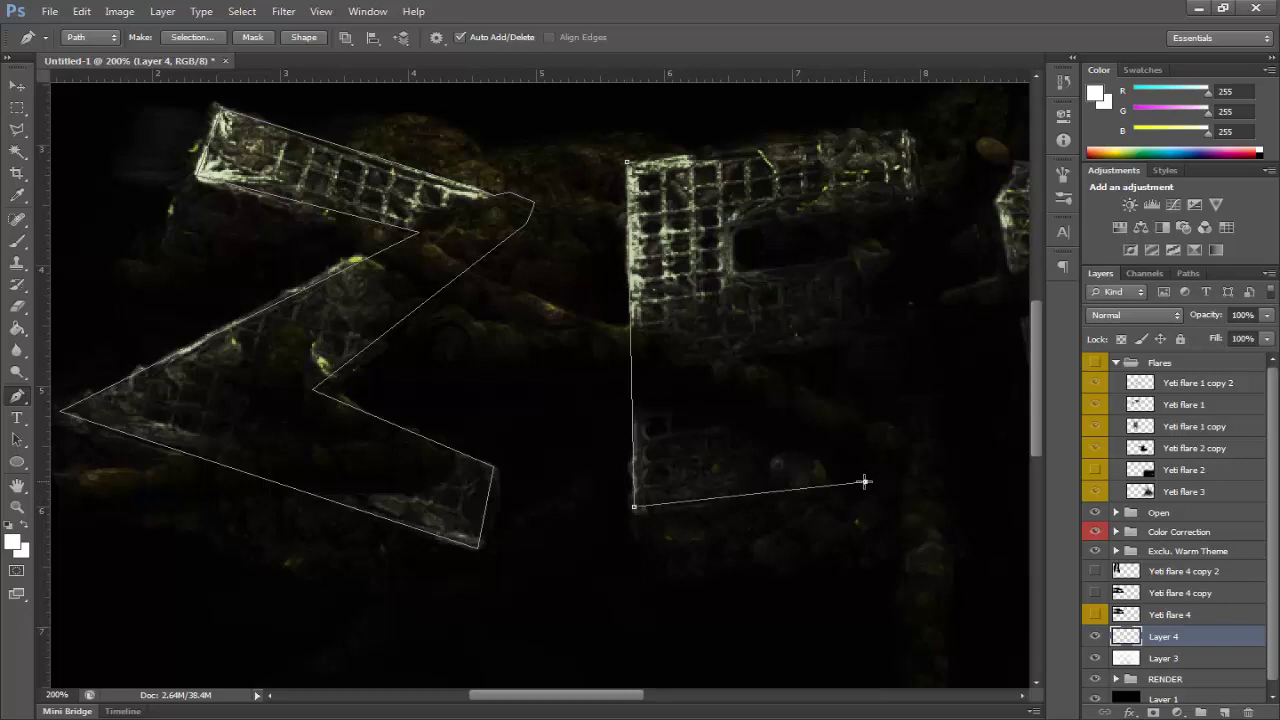
left_click(854, 410)
left_click(716, 427)
key("ctrl+z")
left_click(738, 424)
Continue the second letter's path around its middle and upper arms and close it at the upper-left corner.
left_click(733, 352)
left_click(840, 338)
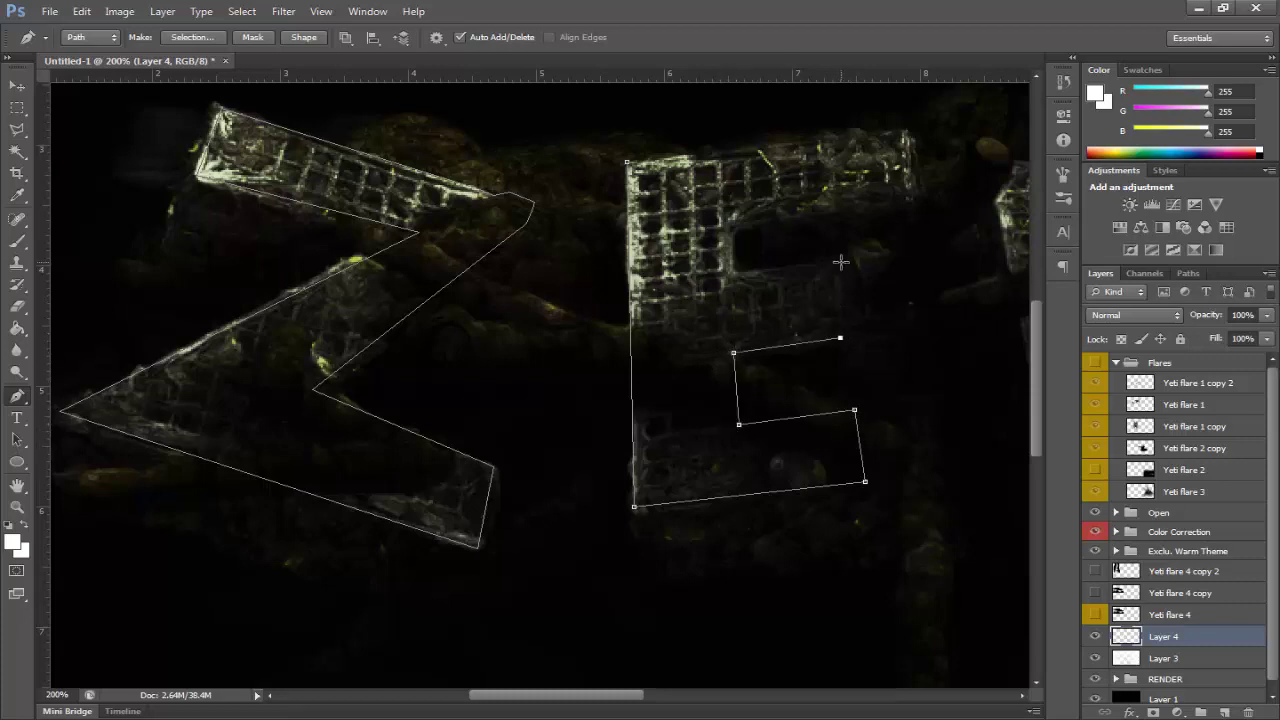
left_click(842, 263)
left_click(730, 272)
left_click(923, 195)
left_click(907, 130)
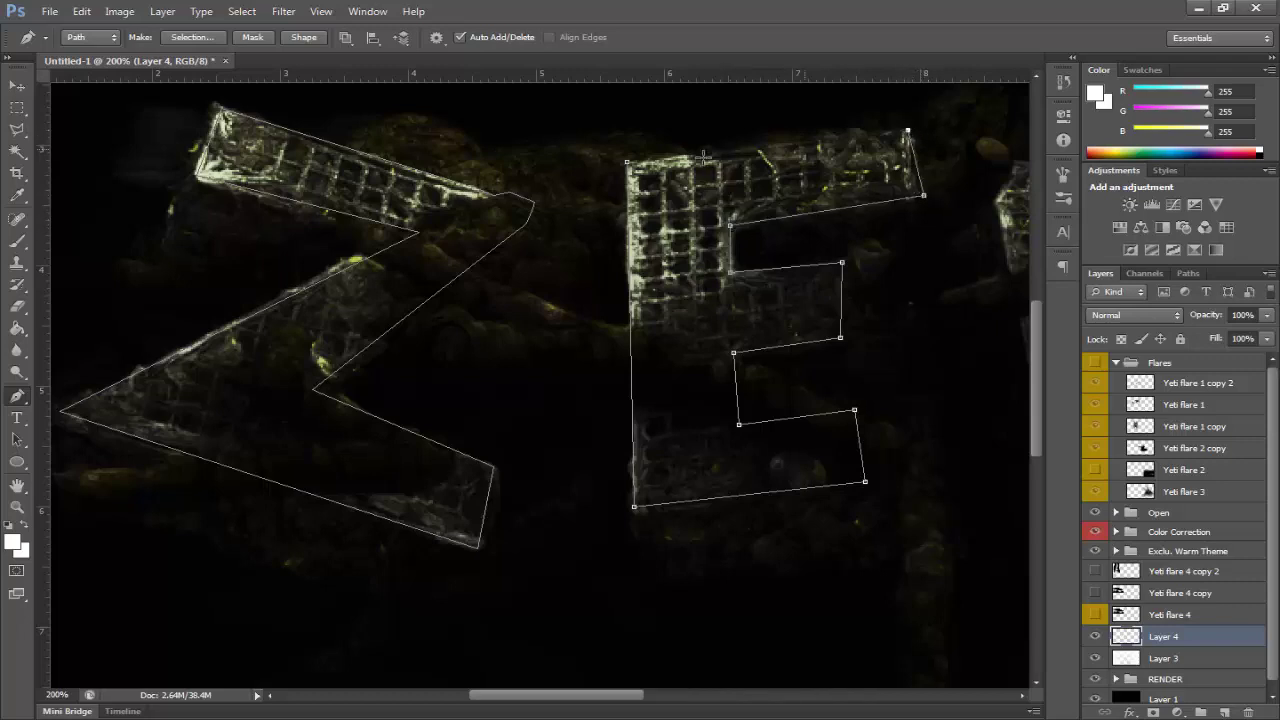
left_click(628, 160)
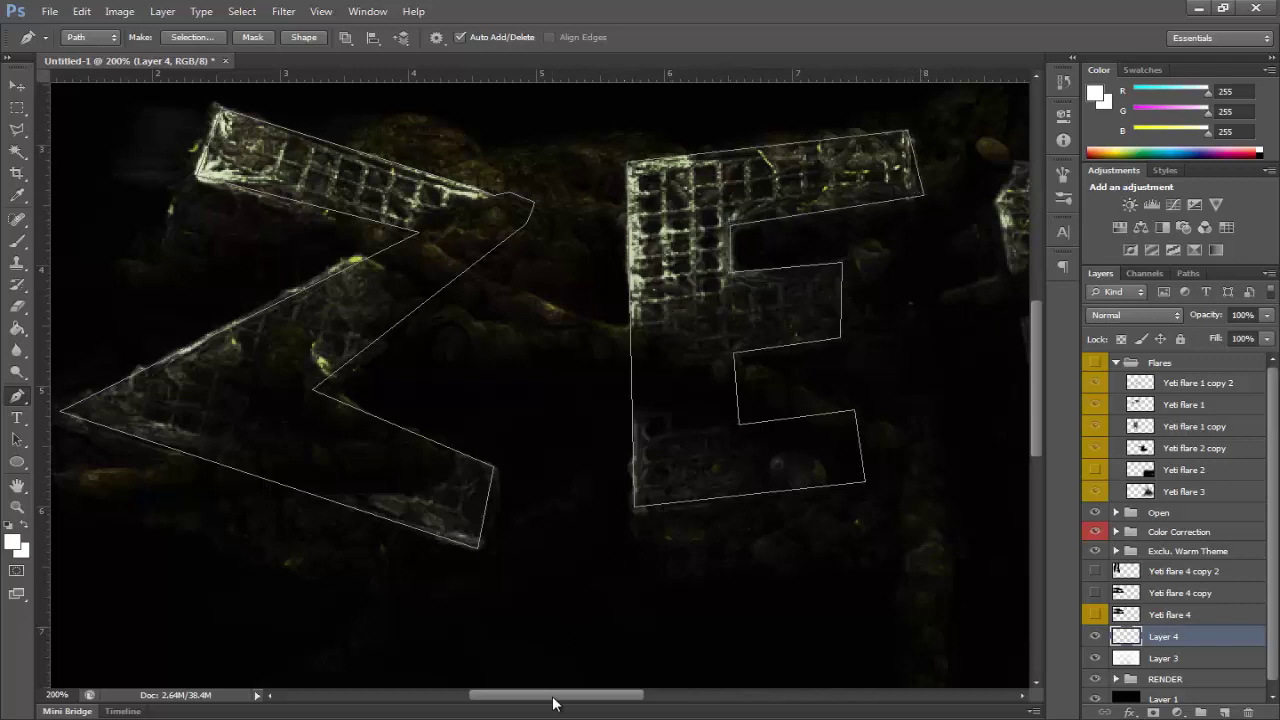
Trace the letter B's base and lower bowl as a new path from its lower-left corner up to the right-hand notch.
left_click_drag(553, 703, 684, 660)
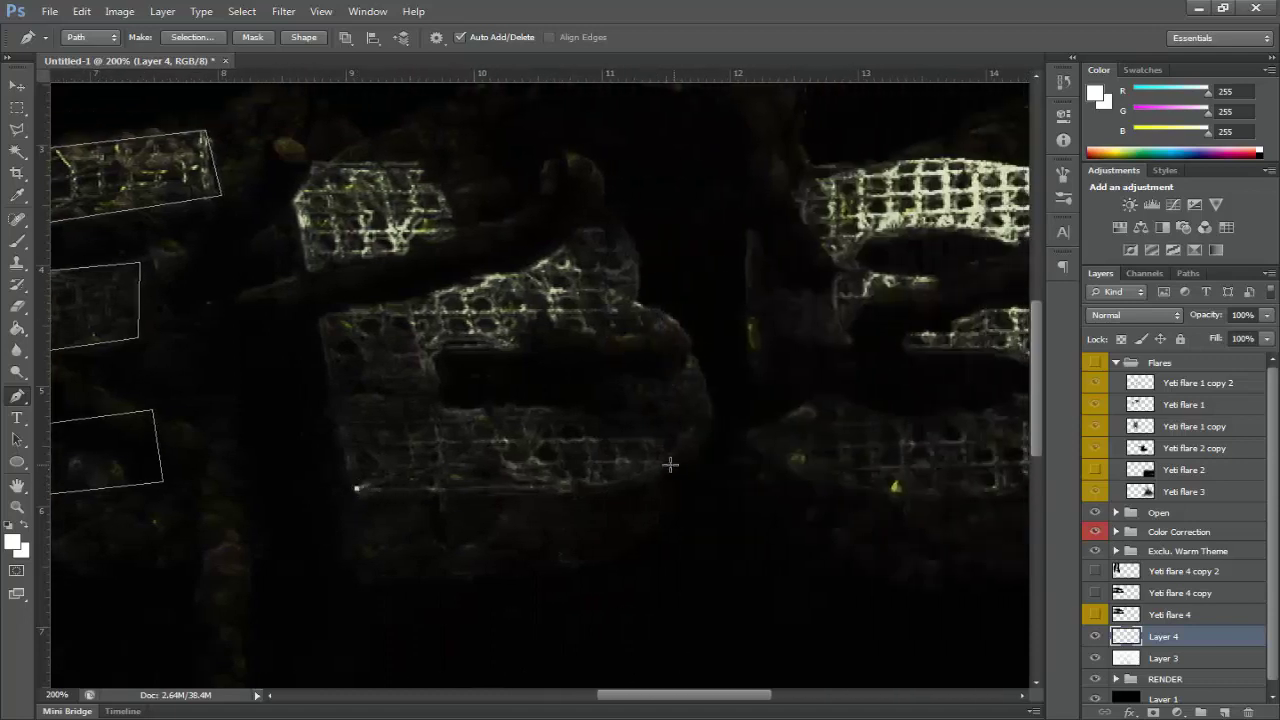
left_click(580, 488)
left_click_drag(698, 368, 661, 262)
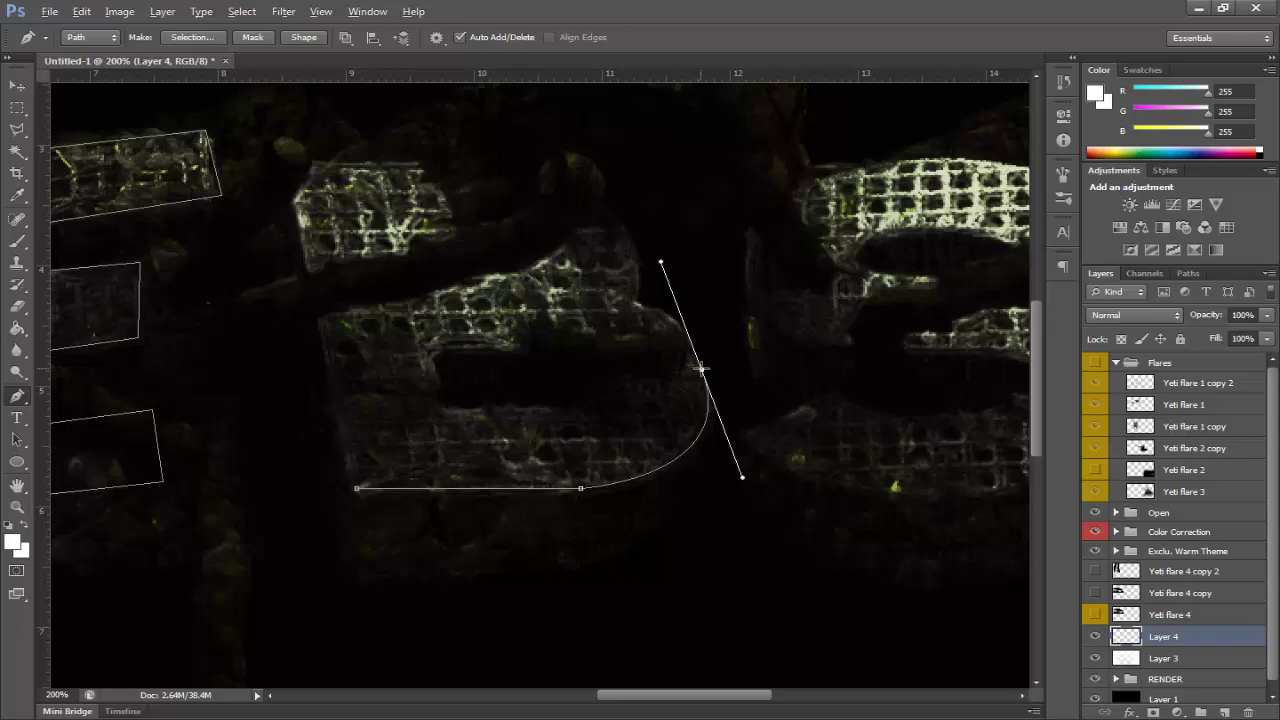
left_click(701, 368, "alt")
left_click_drag(633, 303, 577, 297)
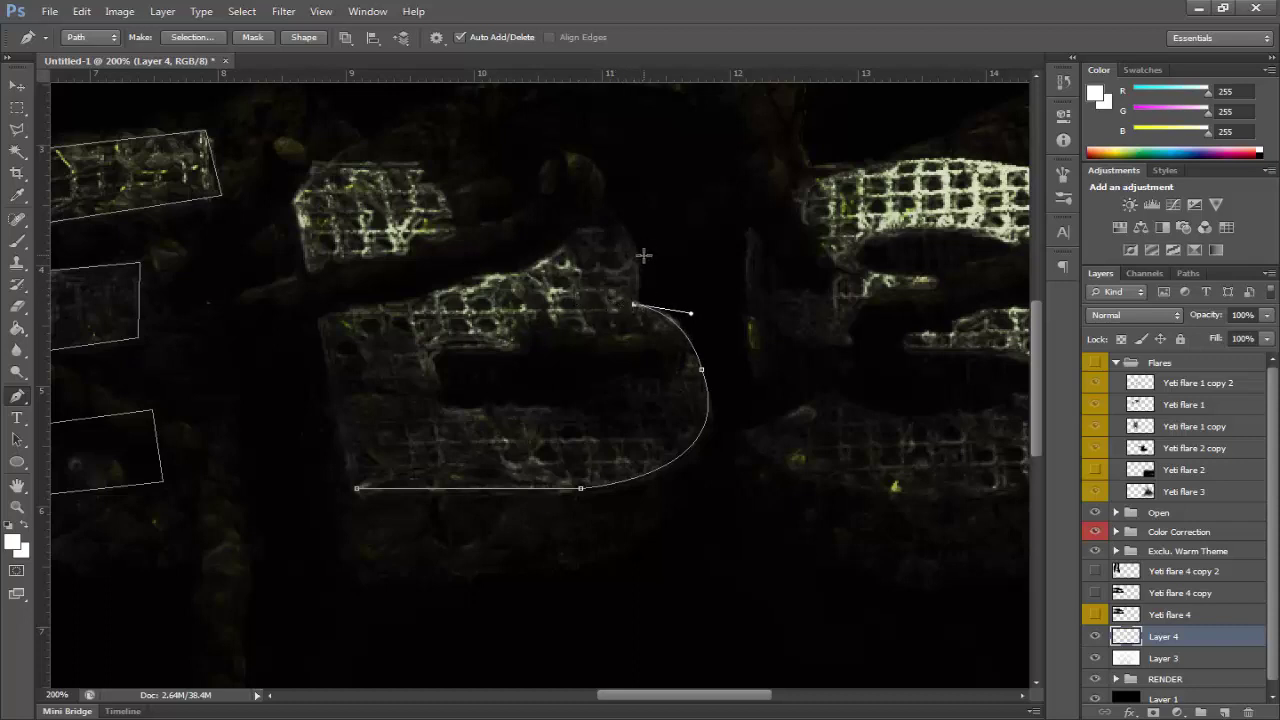
Continue the B's path around its upper bowl, along the top edge and down the left side, and close it.
left_click_drag(626, 232, 604, 206)
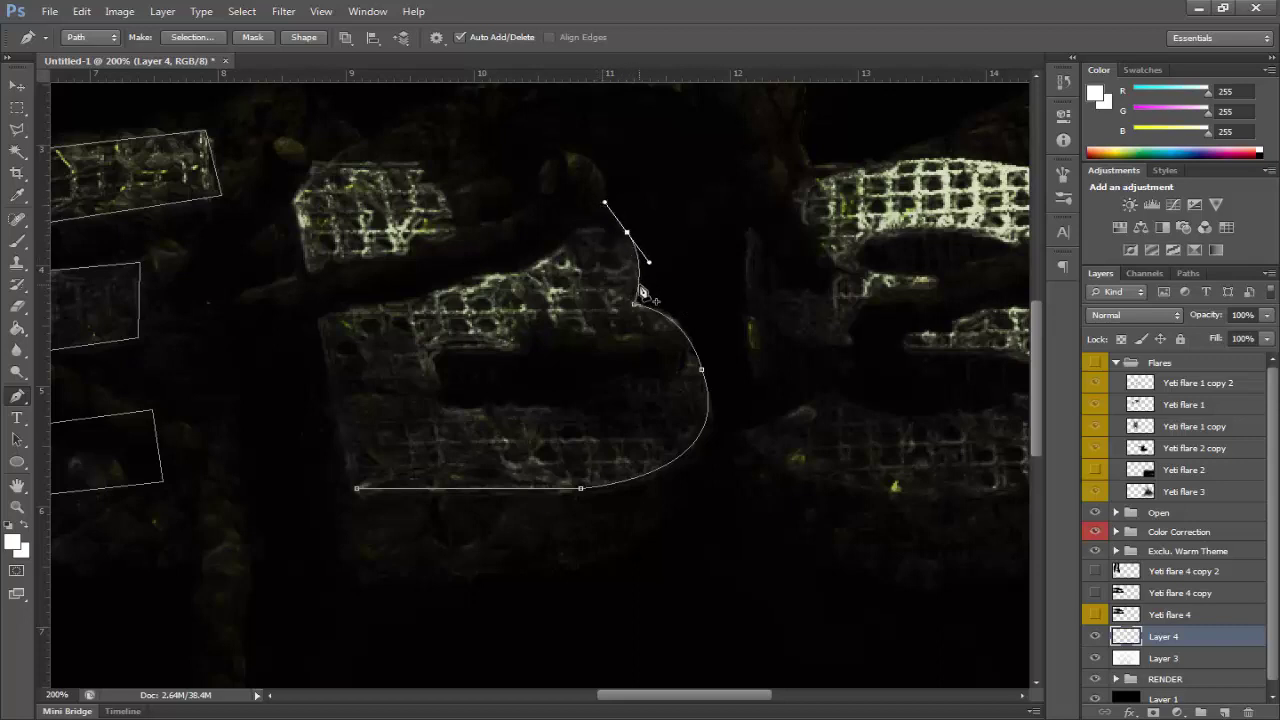
left_click(626, 232)
left_click(597, 201)
left_click(543, 167)
left_click(486, 163)
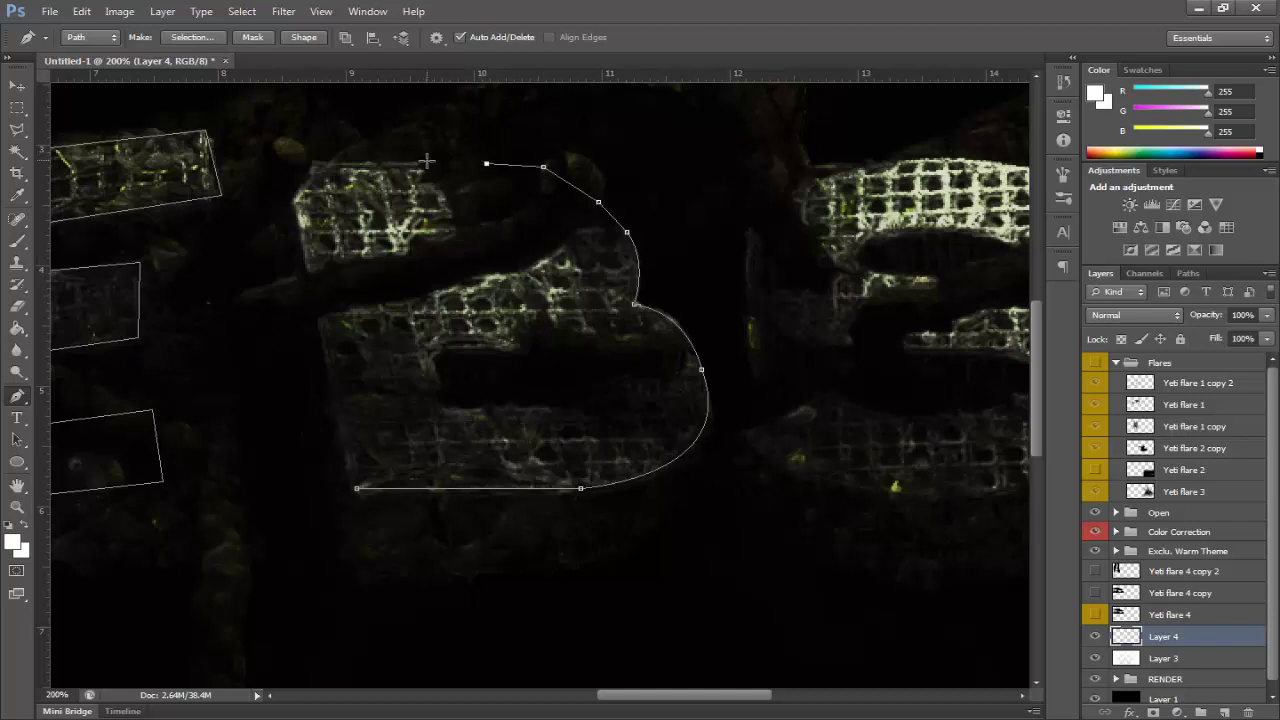
left_click(429, 162)
left_click(313, 163)
left_click(357, 489)
key("Return")
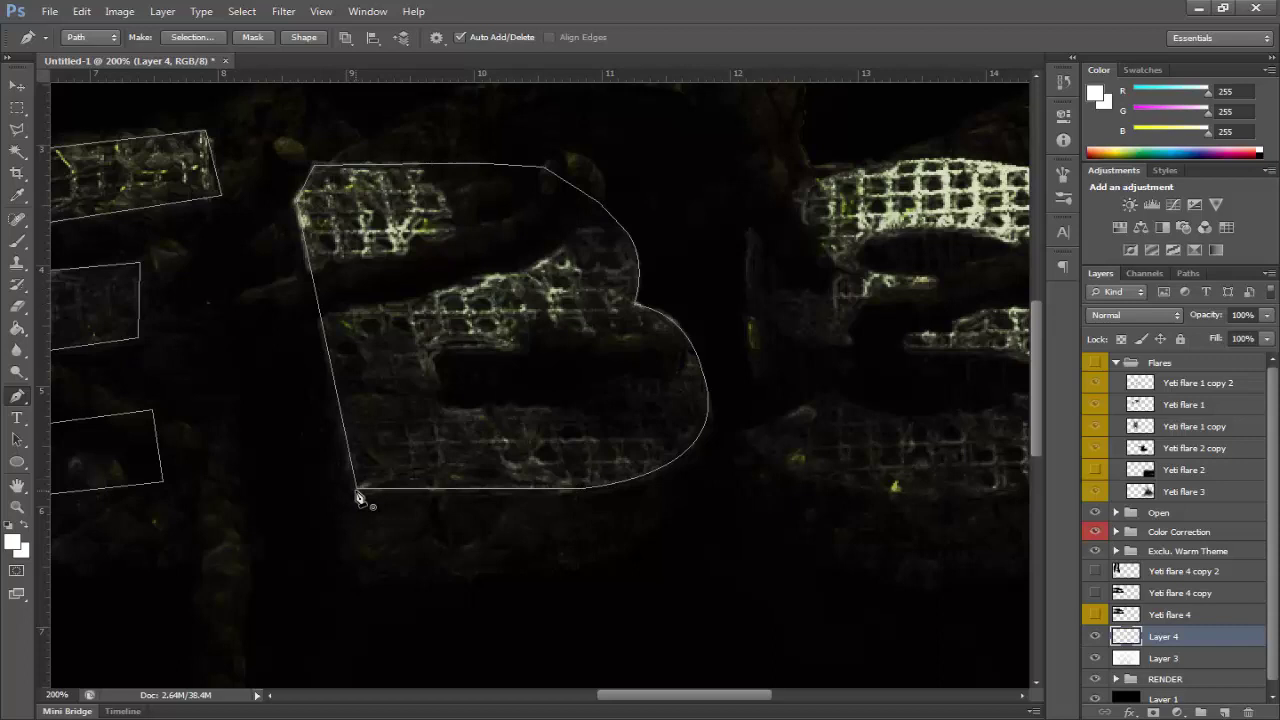
Trace the lower inner opening of the B as a separate closed path.
left_click(449, 407)
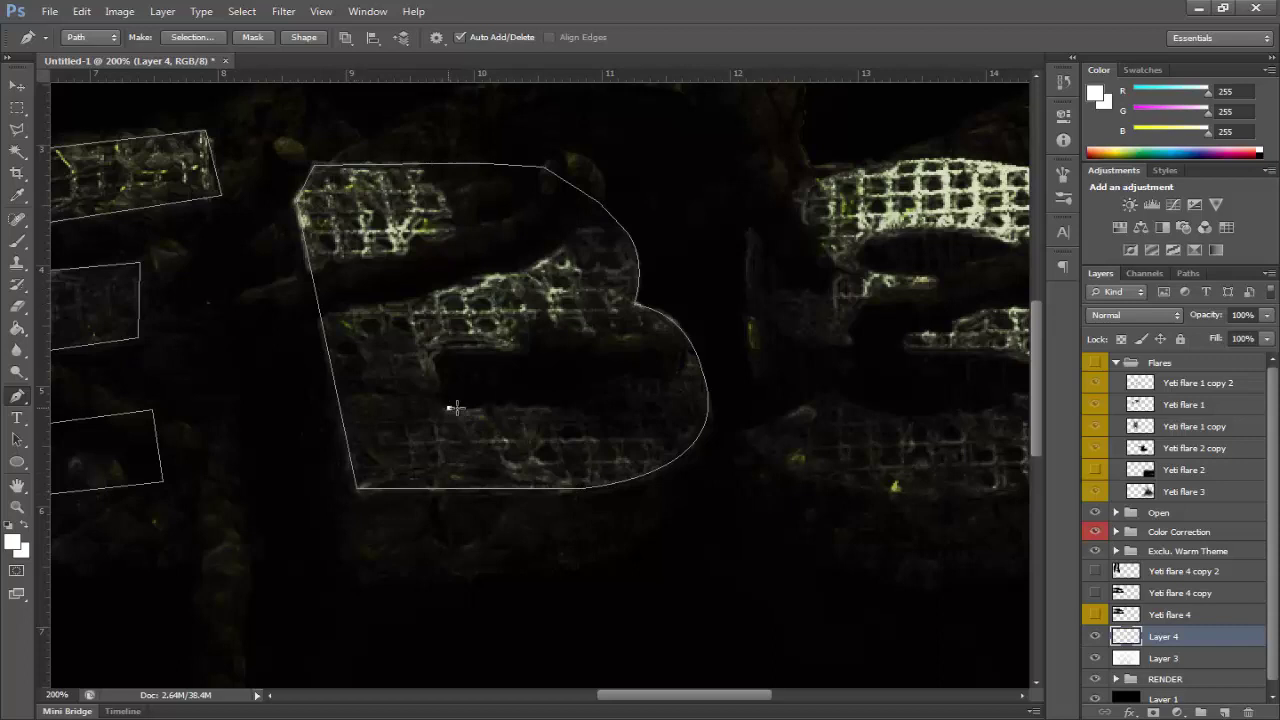
left_click(589, 403)
left_click_drag(596, 369, 590, 358)
left_click(568, 355)
left_click(510, 349)
left_click(449, 349)
left_click_drag(435, 363, 441, 371)
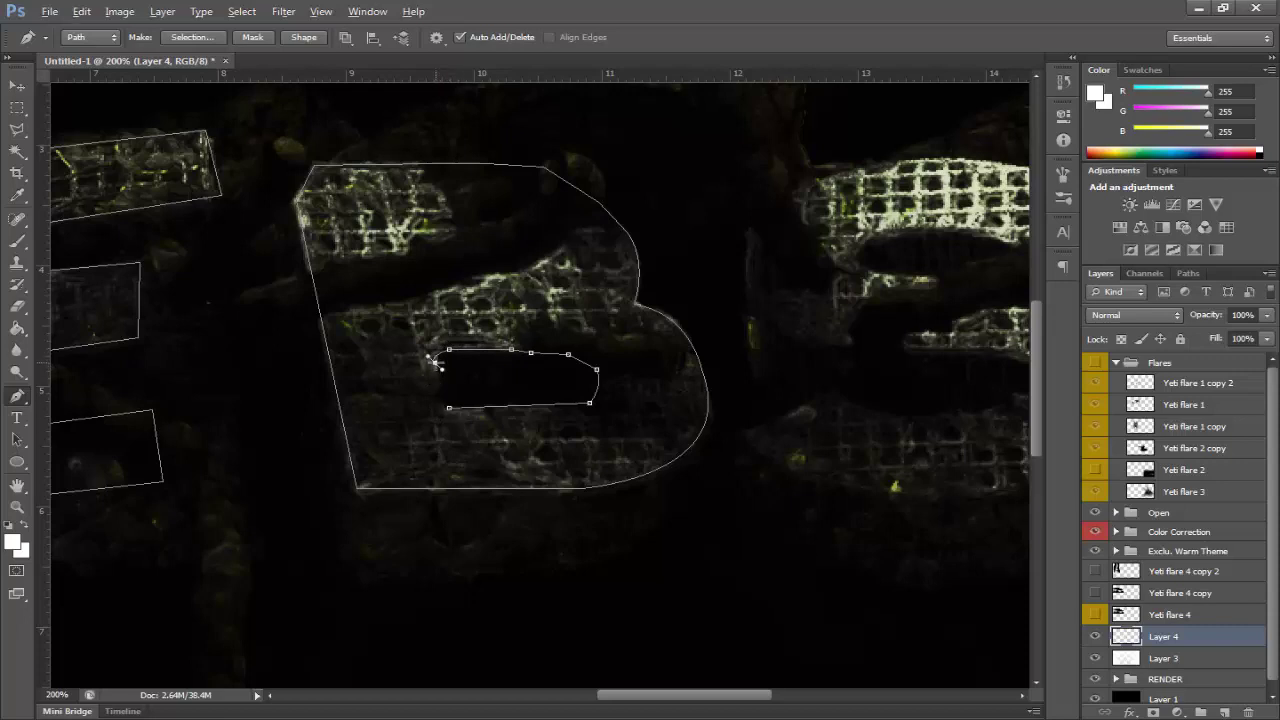
left_click(449, 407)
Trace the letter S from its lower-left tip along the lower inner hollow and back to the hollow's upper-left end.
scroll(655, 600, "right", 5)
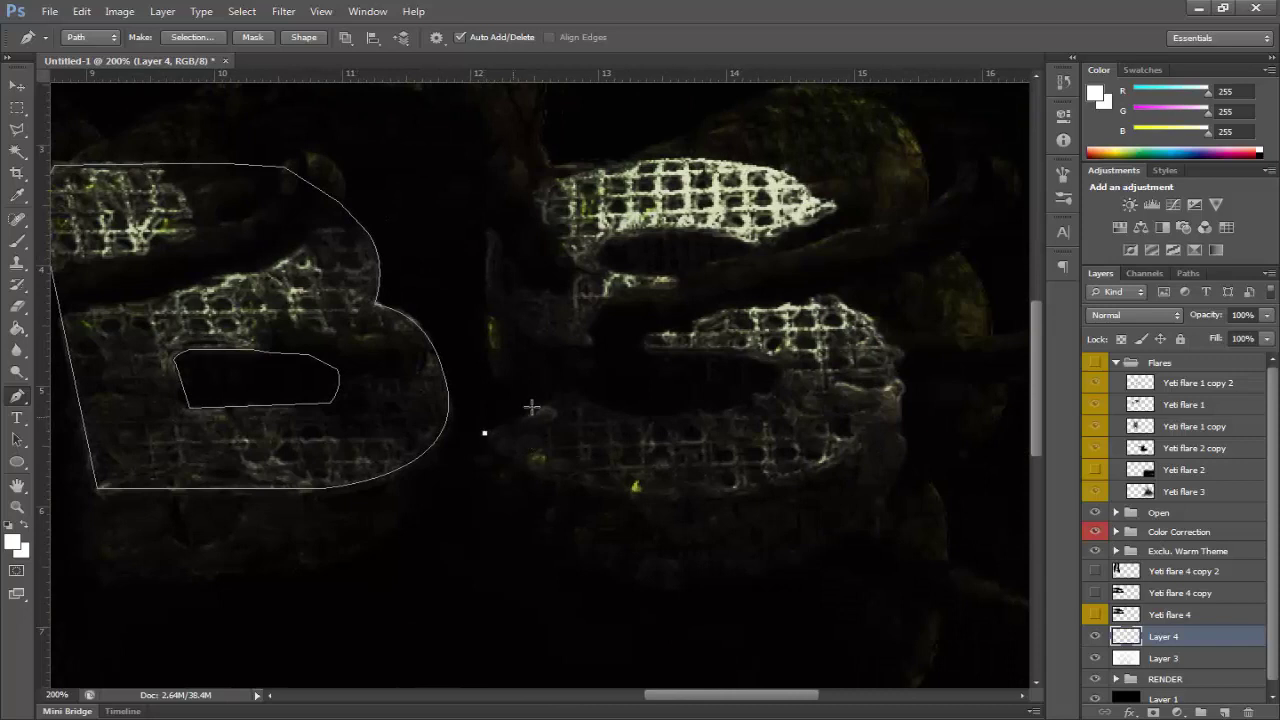
left_click(578, 392)
left_click_drag(782, 366, 886, 270)
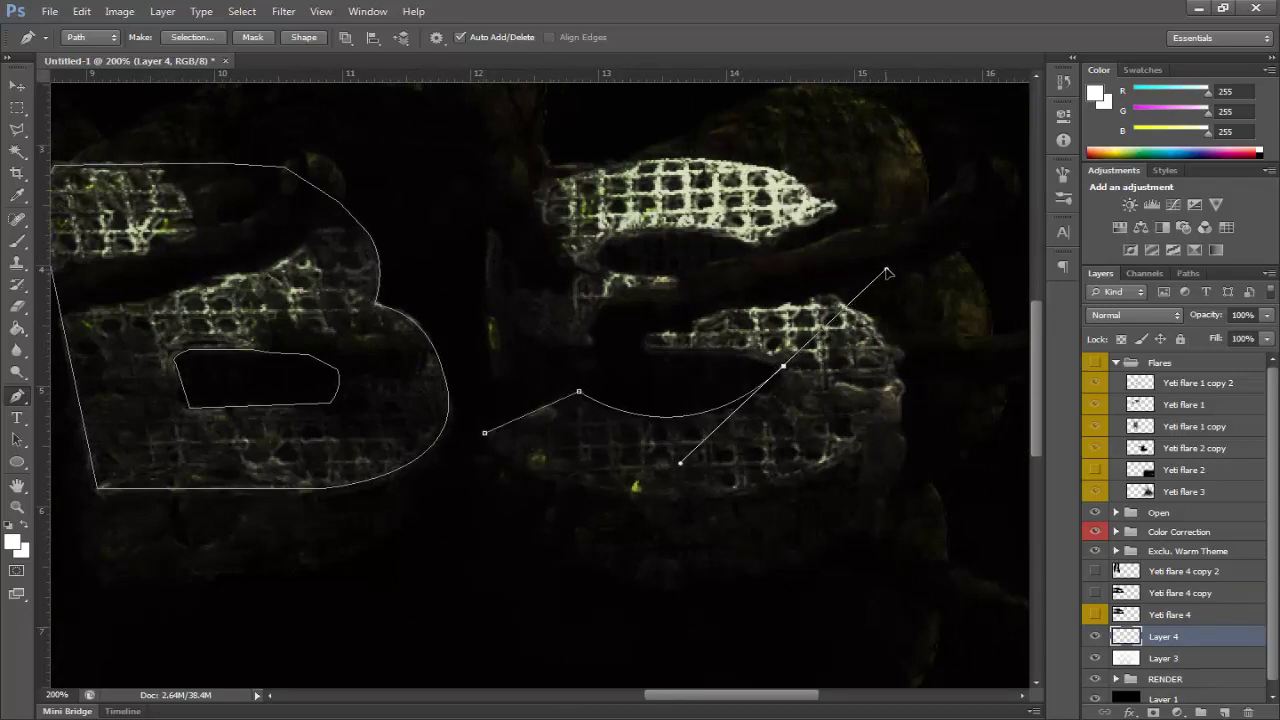
left_click(783, 366, "alt")
left_click(720, 349)
left_click_drag(728, 350, 706, 347)
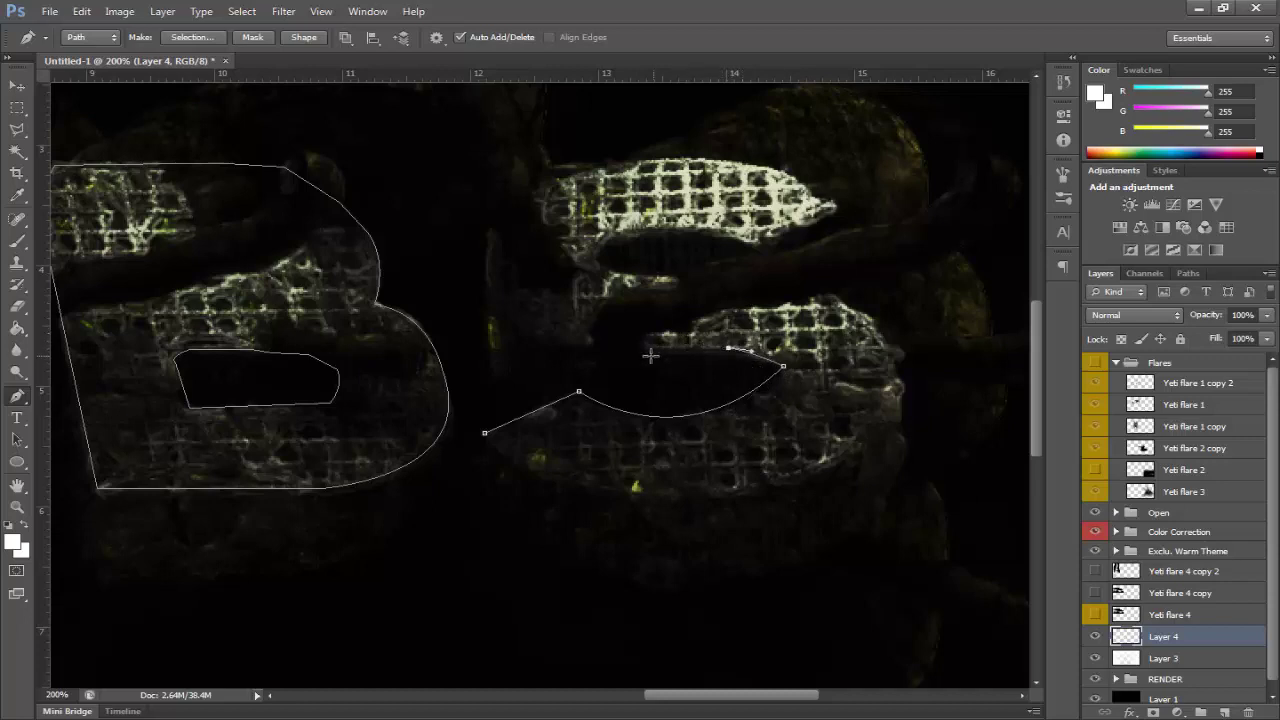
left_click(580, 348)
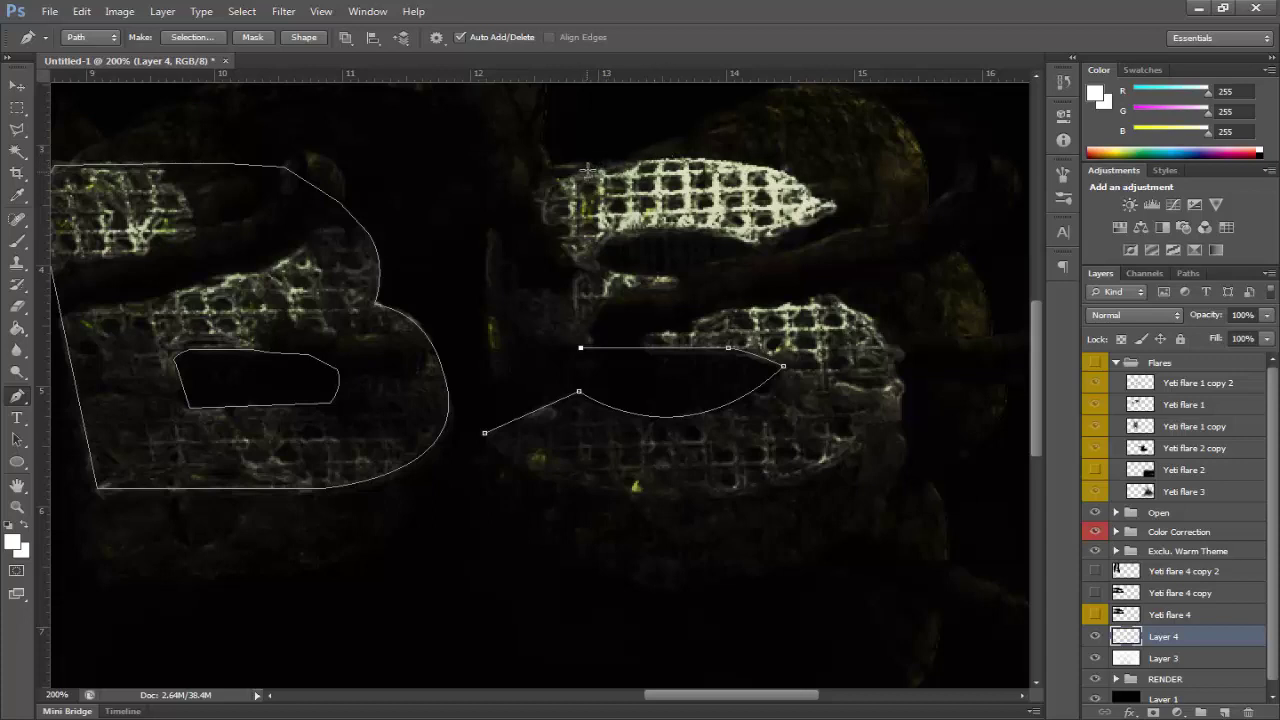
Continue the S's path around its outer left curve and up onto its top edge.
left_click_drag(590, 170, 722, 148)
key("ctrl+z")
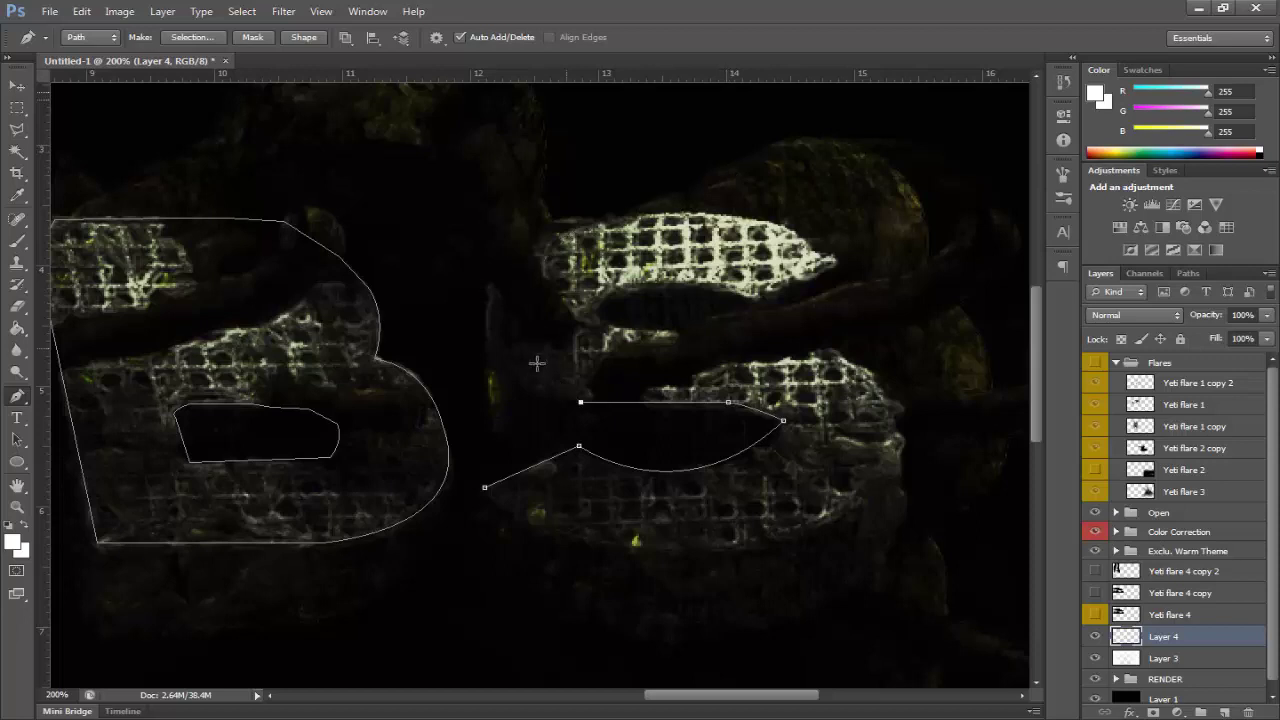
left_click_drag(487, 310, 492, 243)
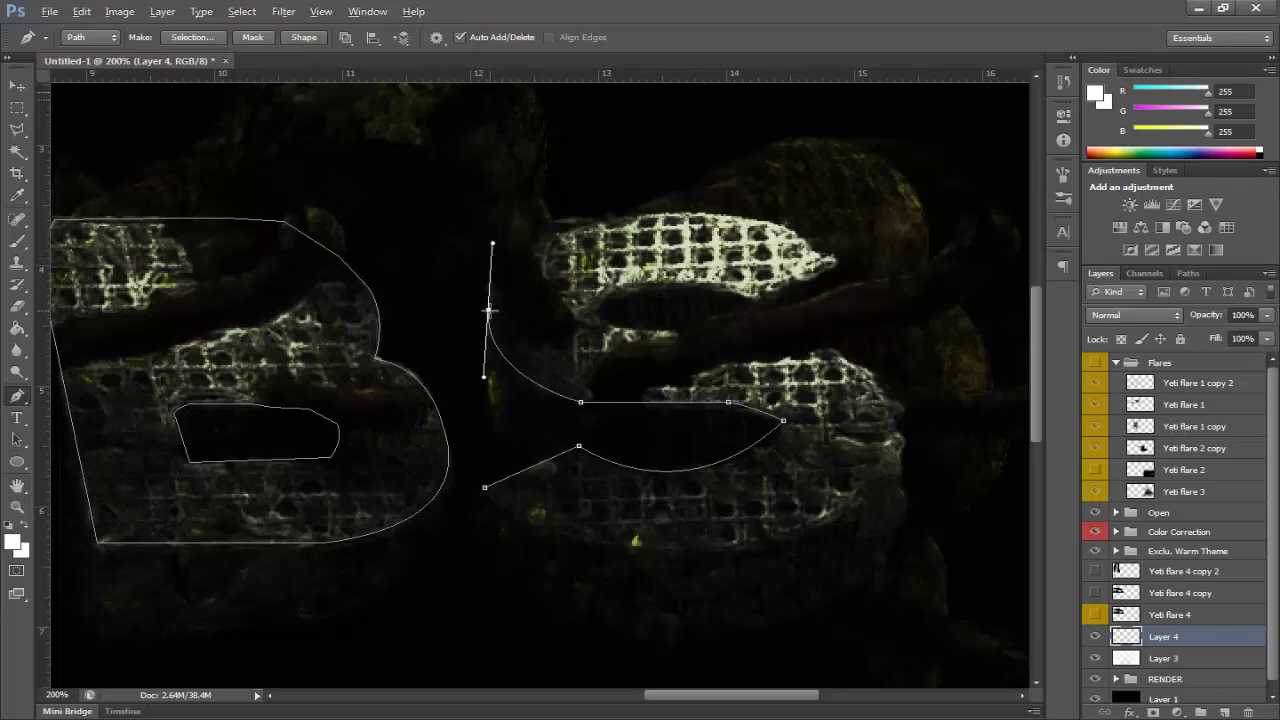
key("alt")
left_click(488, 310, "alt")
left_click_drag(636, 215, 787, 215)
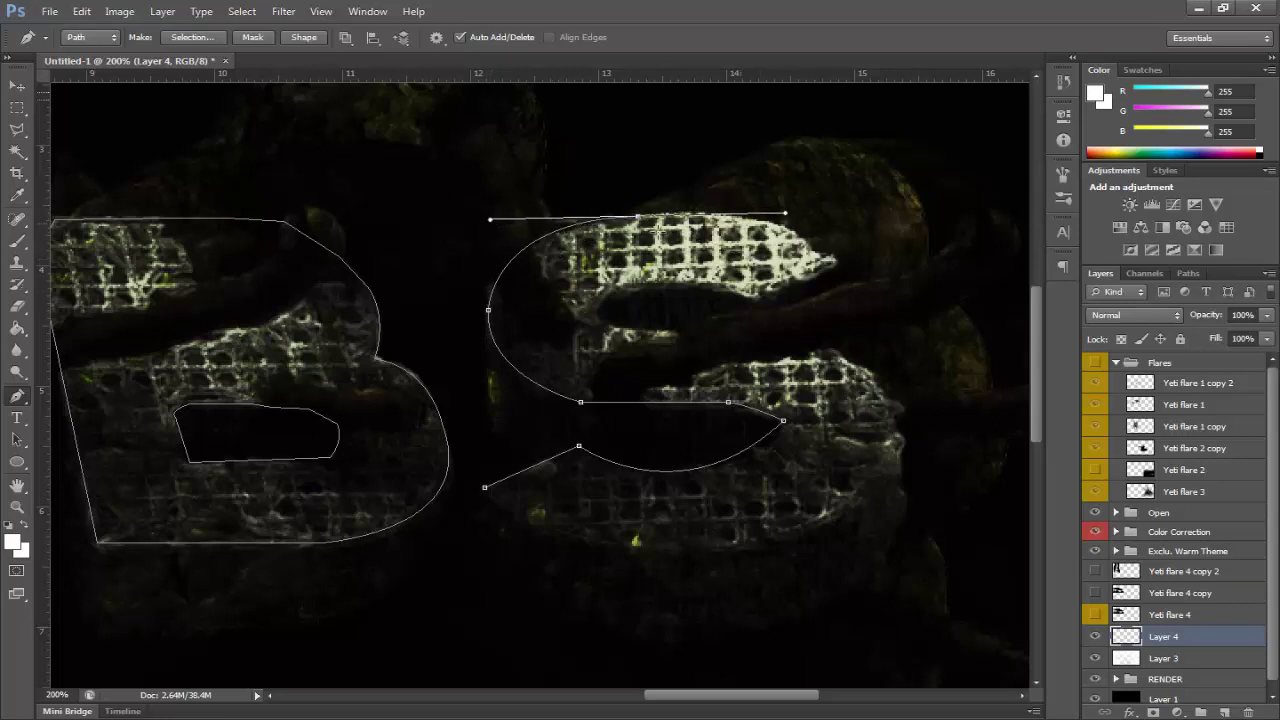
left_click(636, 216, "alt")
Continue the S's path to its upper-right tip, then around the upper inner hollow to the right end of its lower edge.
left_click_drag(831, 262, 895, 332)
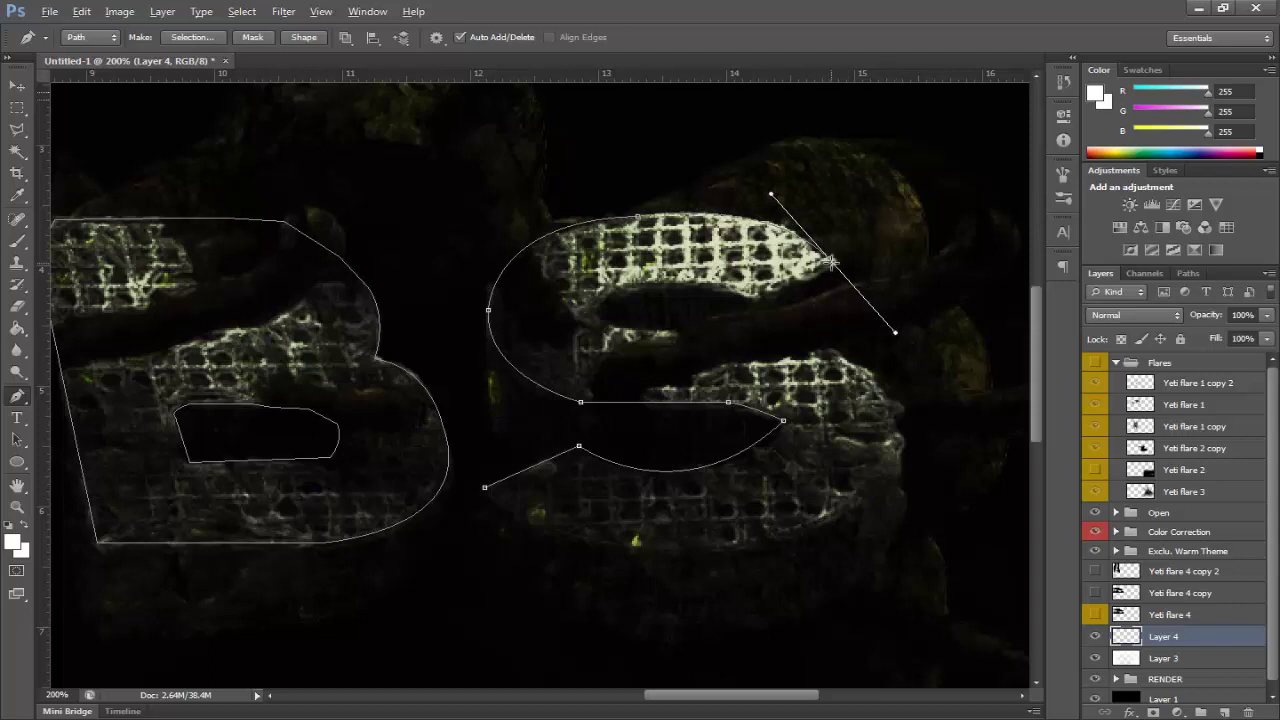
left_click(831, 262, "alt")
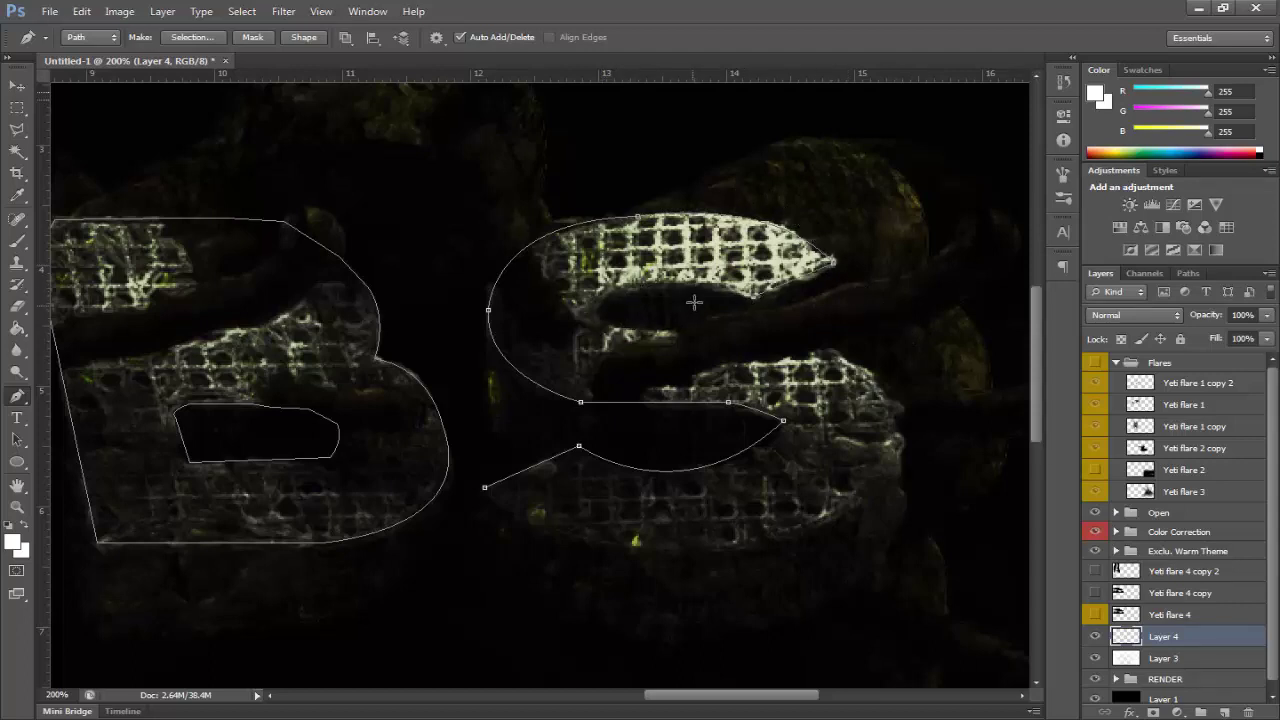
mouse_move(663, 284)
left_mouse_down()
mouse_move(634, 293)
mouse_move(673, 289)
mouse_move(662, 288)
left_mouse_up()
left_click_drag(637, 328, 822, 328)
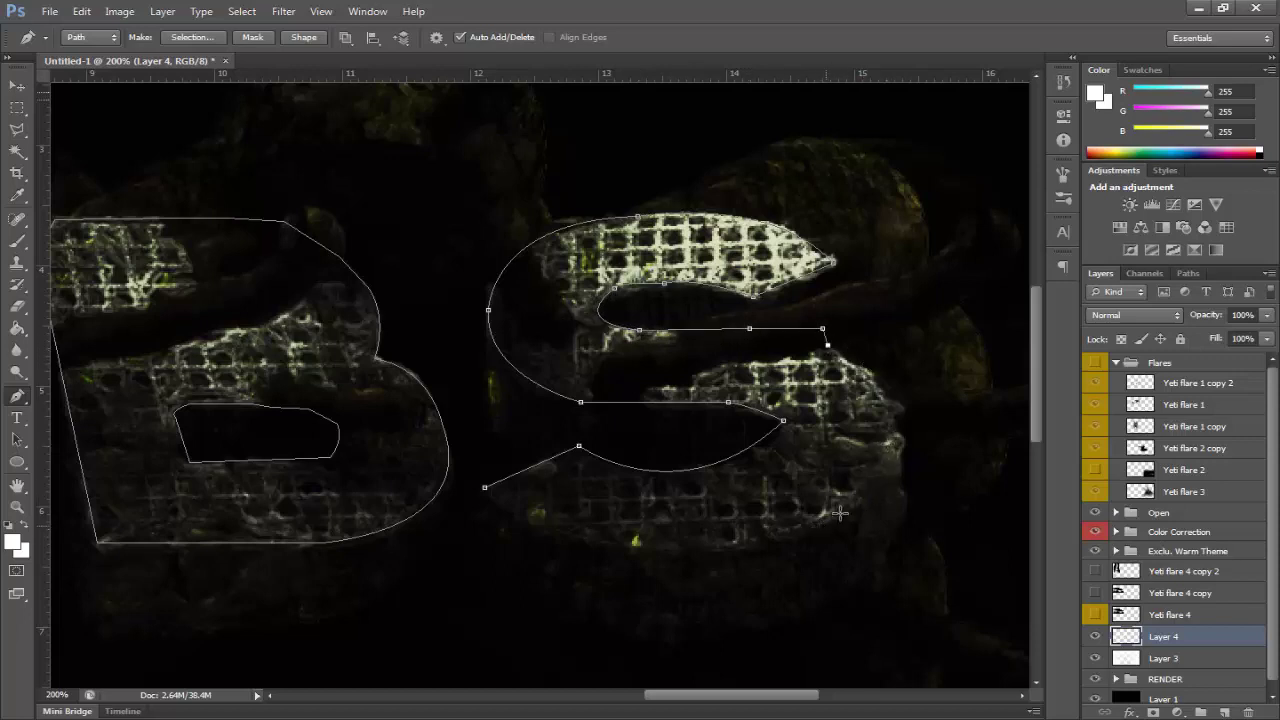
Try to curve the S's path around its lower-right side and close it at the lower-left tip.
left_click_drag(862, 482, 773, 535)
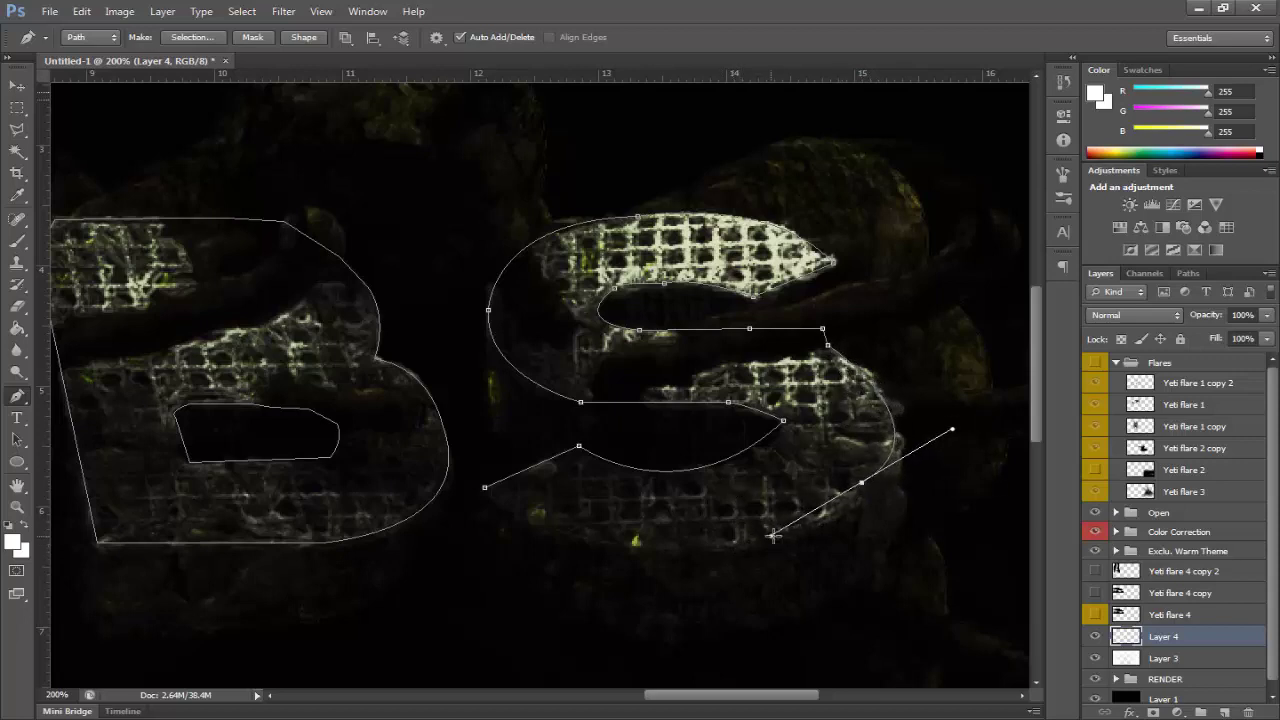
left_click(862, 484, "alt")
left_click_drag(485, 490, 227, 382)
key("ctrl+z")
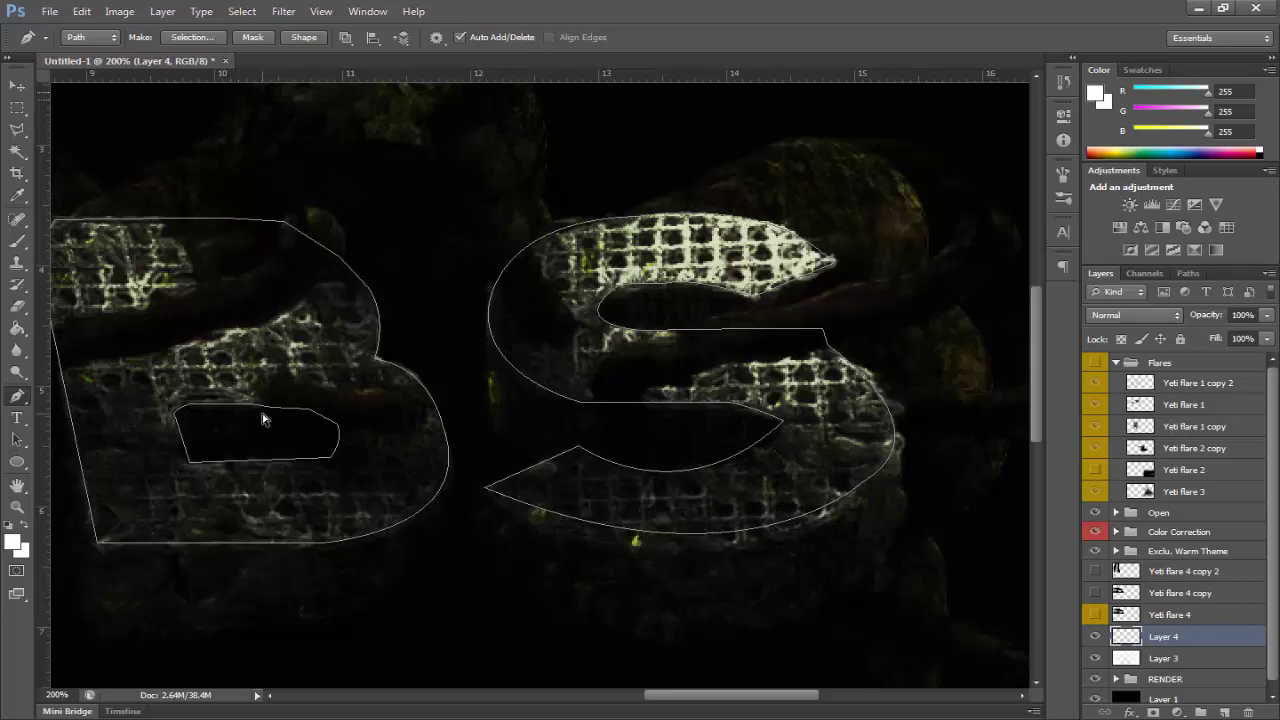
key("ctrl+z")
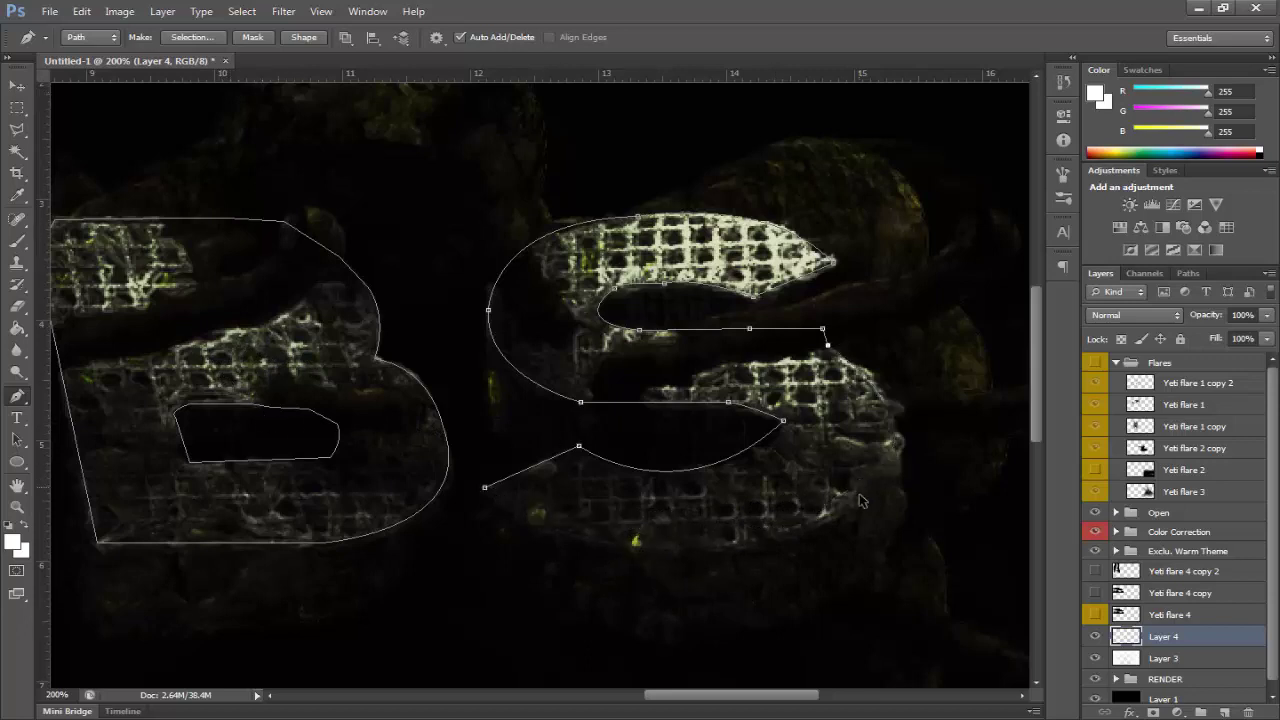
left_click_drag(872, 483, 780, 549)
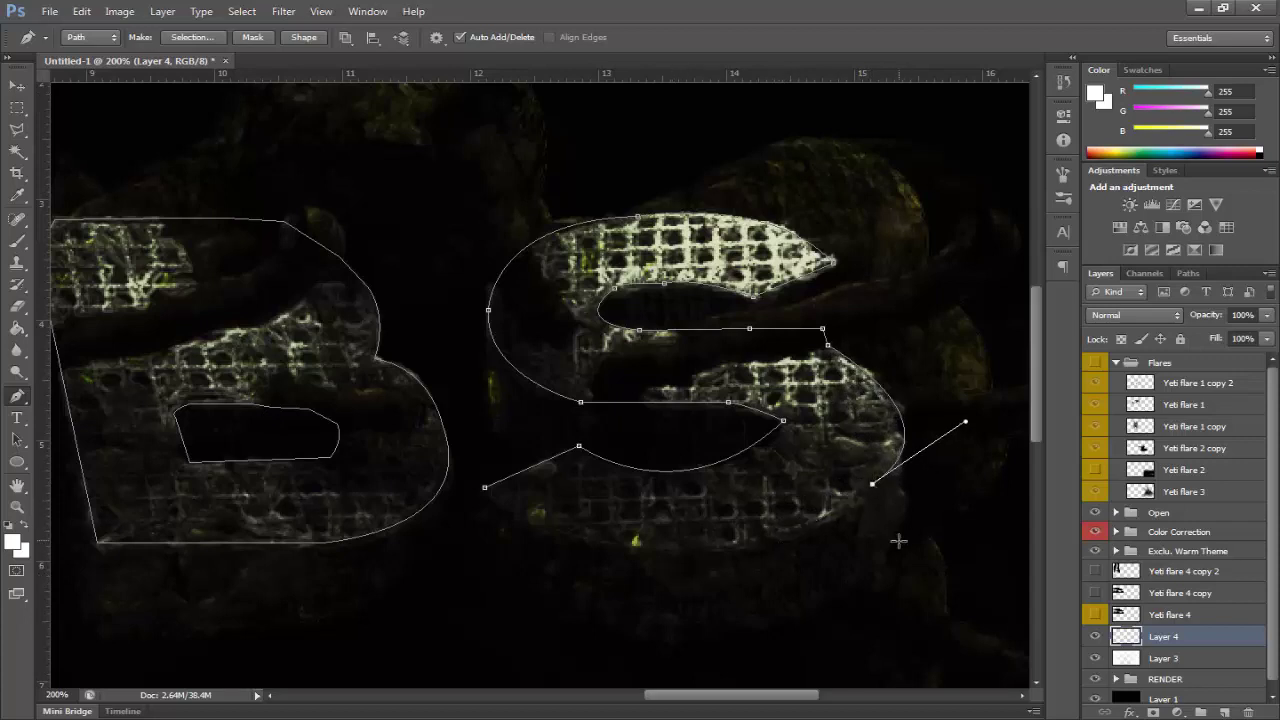
key("ctrl+z")
Trace the S's lower-right curve and bottom edge with additional curved anchor points, and close the path at the lower-left tip.
left_click_drag(890, 423, 849, 506)
left_click(890, 424, "alt")
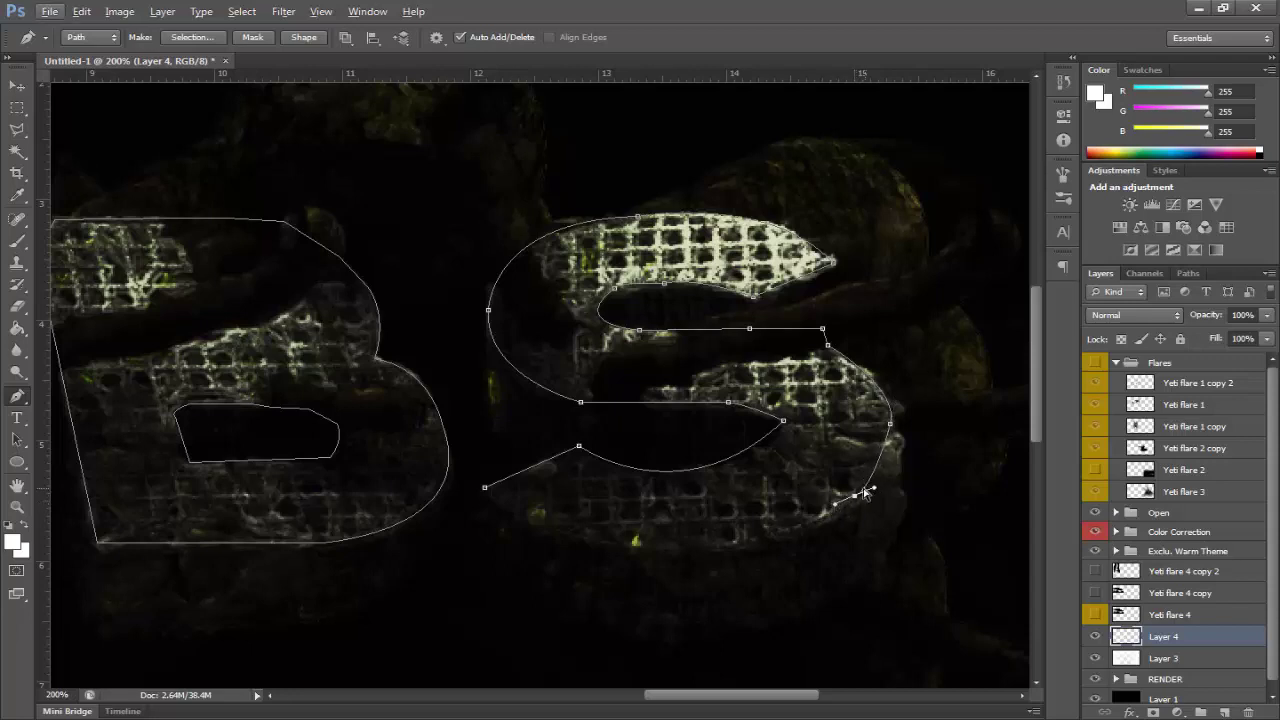
key("ctrl+z")
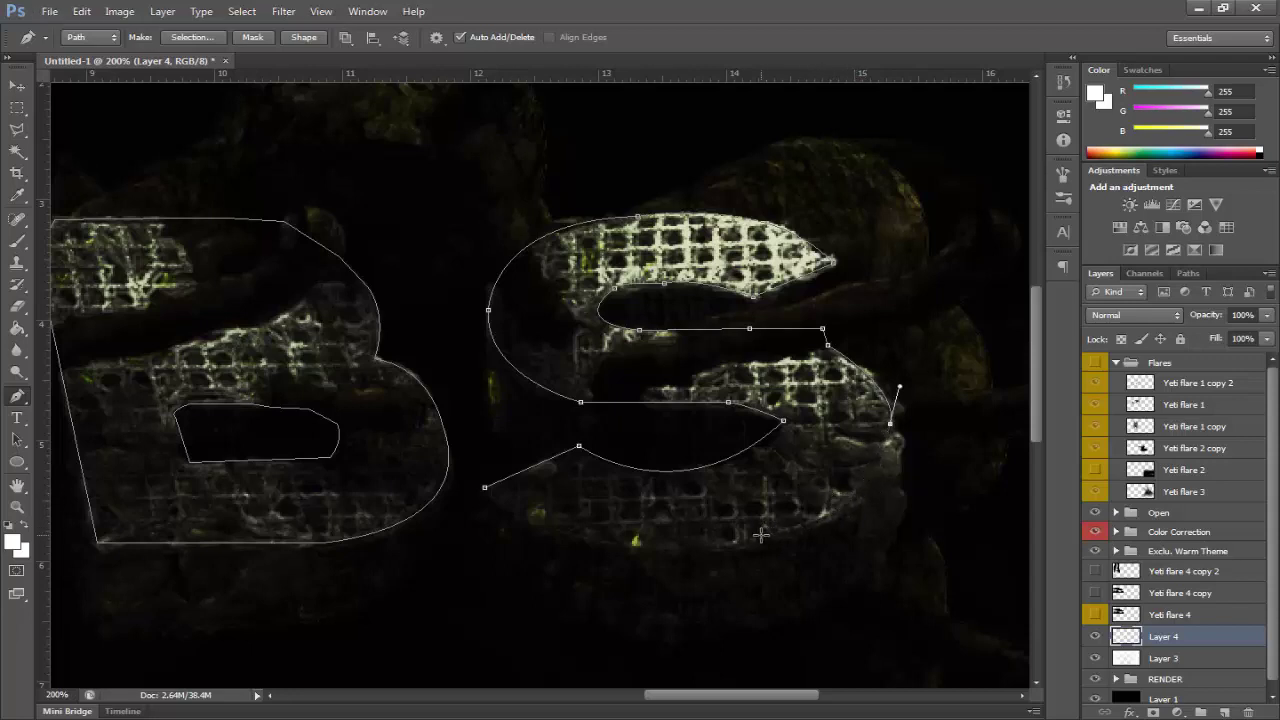
left_click_drag(760, 536, 622, 563)
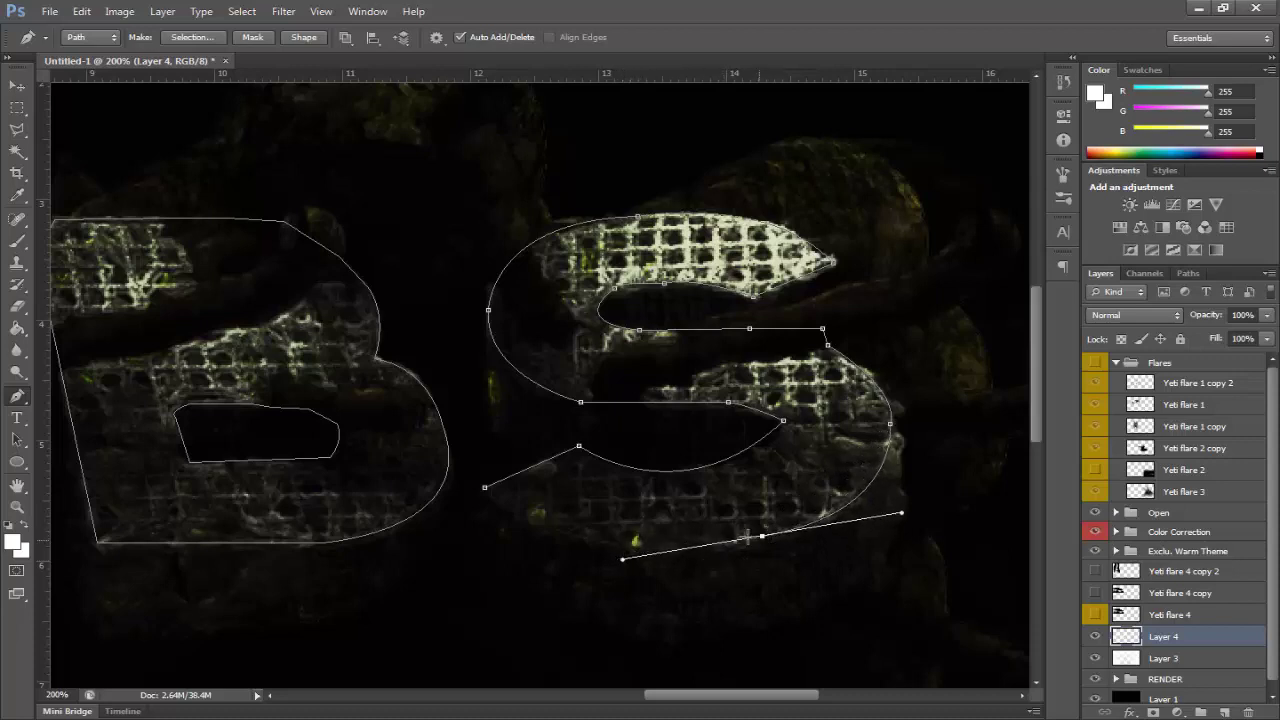
left_click(762, 537, "alt")
left_click_drag(550, 528, 430, 500)
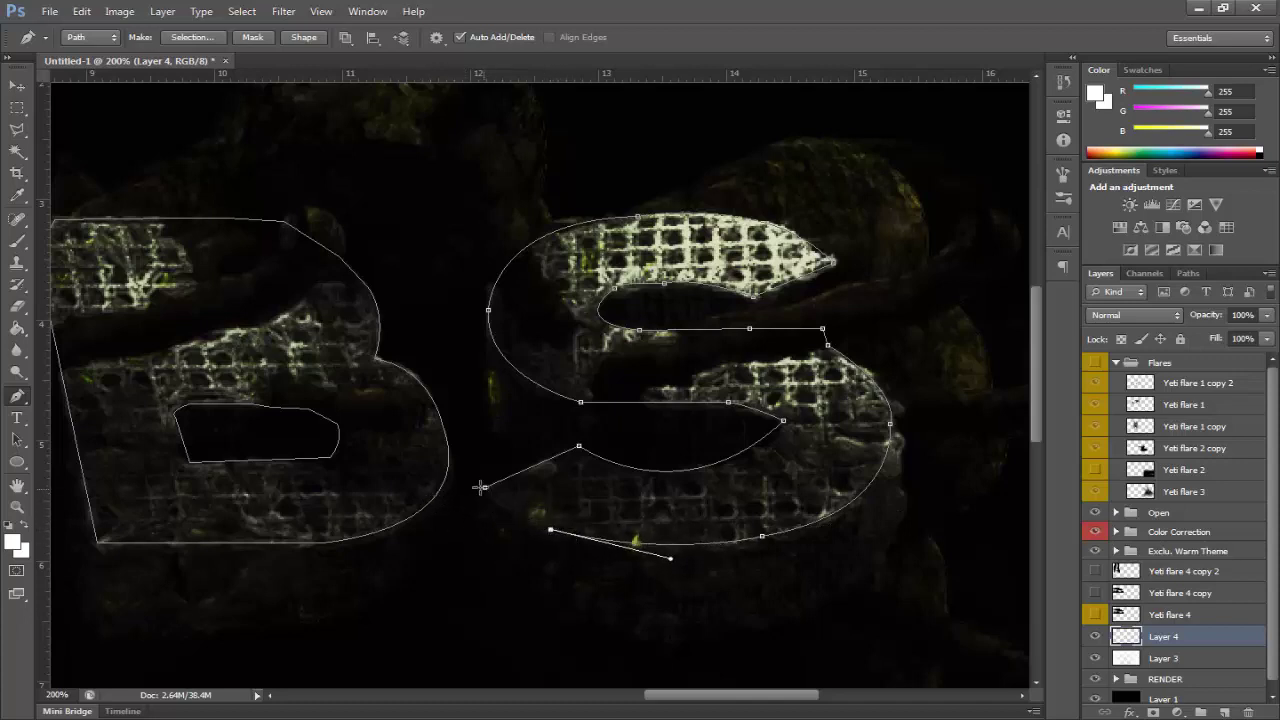
left_click_drag(484, 488, 463, 451)
key("Escape")
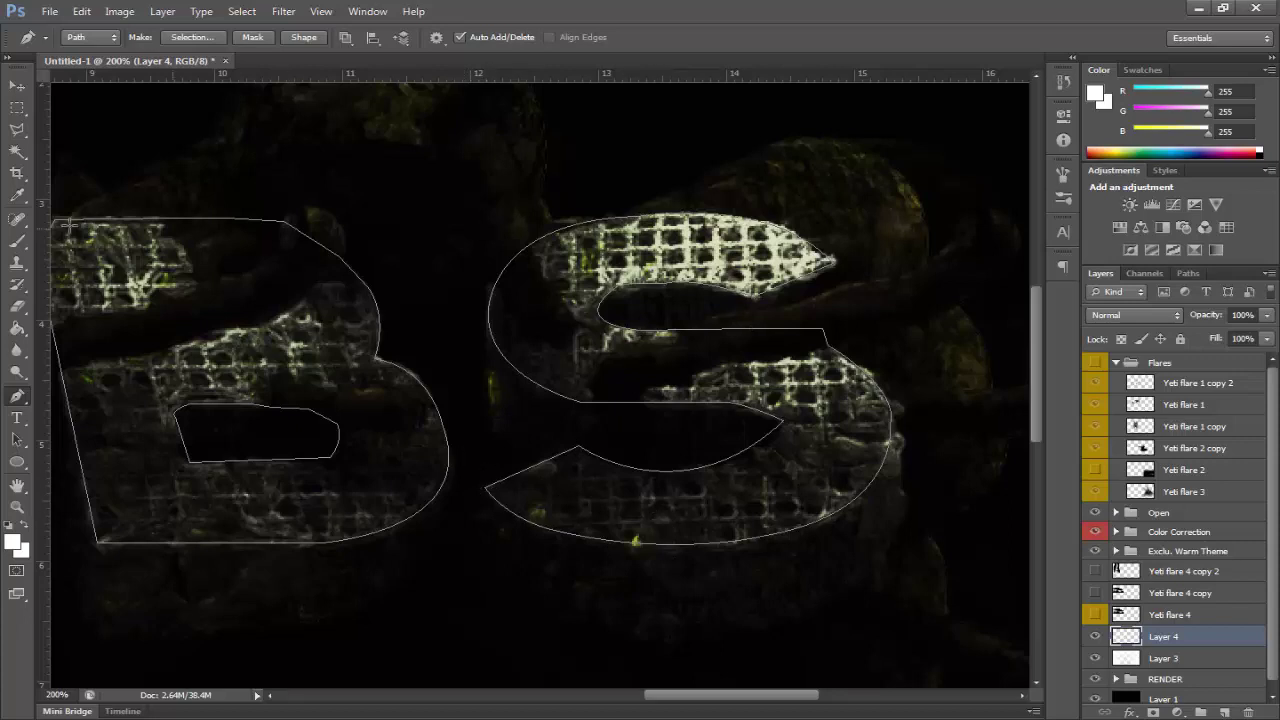
Set the Brush tool's size to 1 px.
left_click(19, 245)
left_click(90, 40)
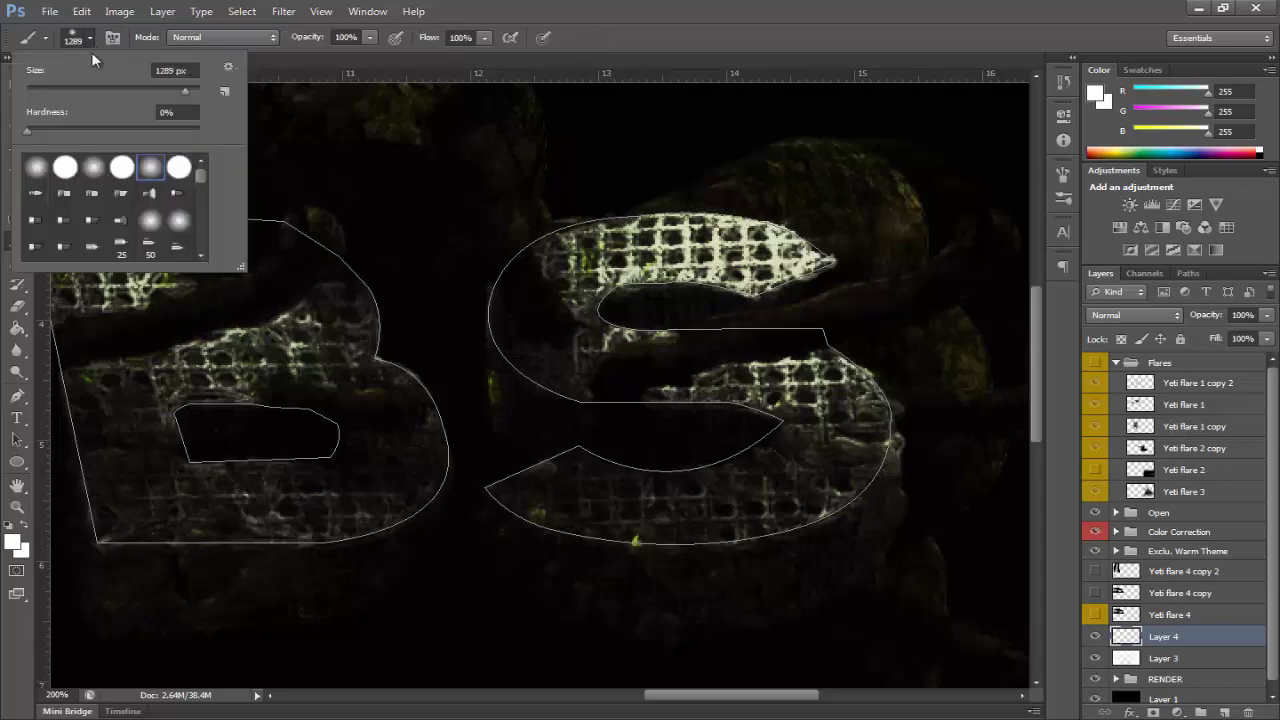
left_click_drag(184, 90, 30, 100)
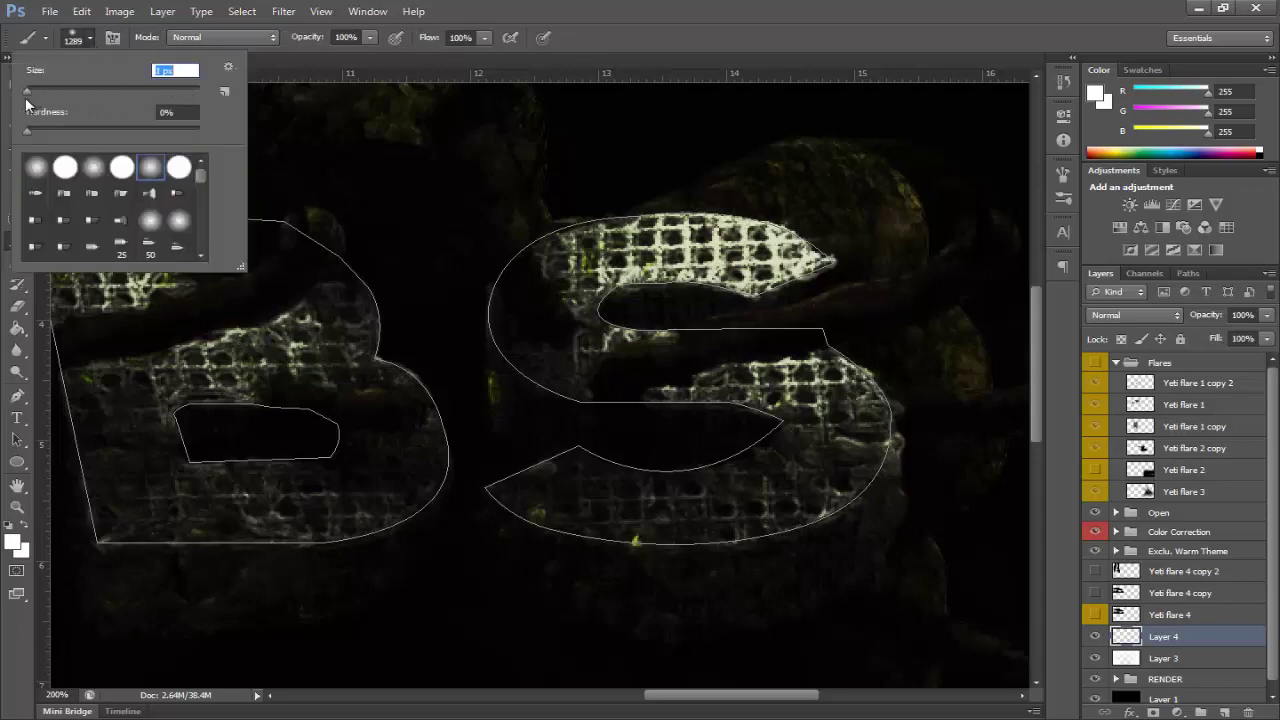
Stroke the letter paths on Layer 4 using the Brush as the stroke tool.
left_click(17, 396)
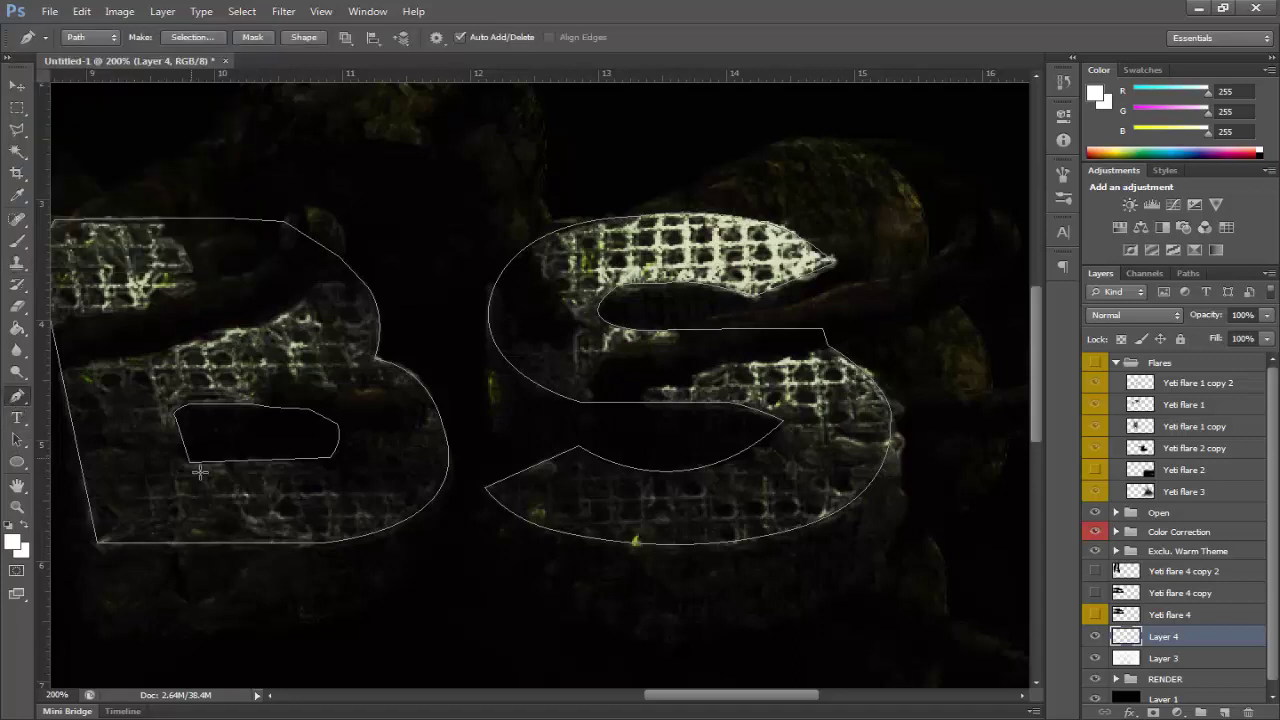
right_click(155, 484)
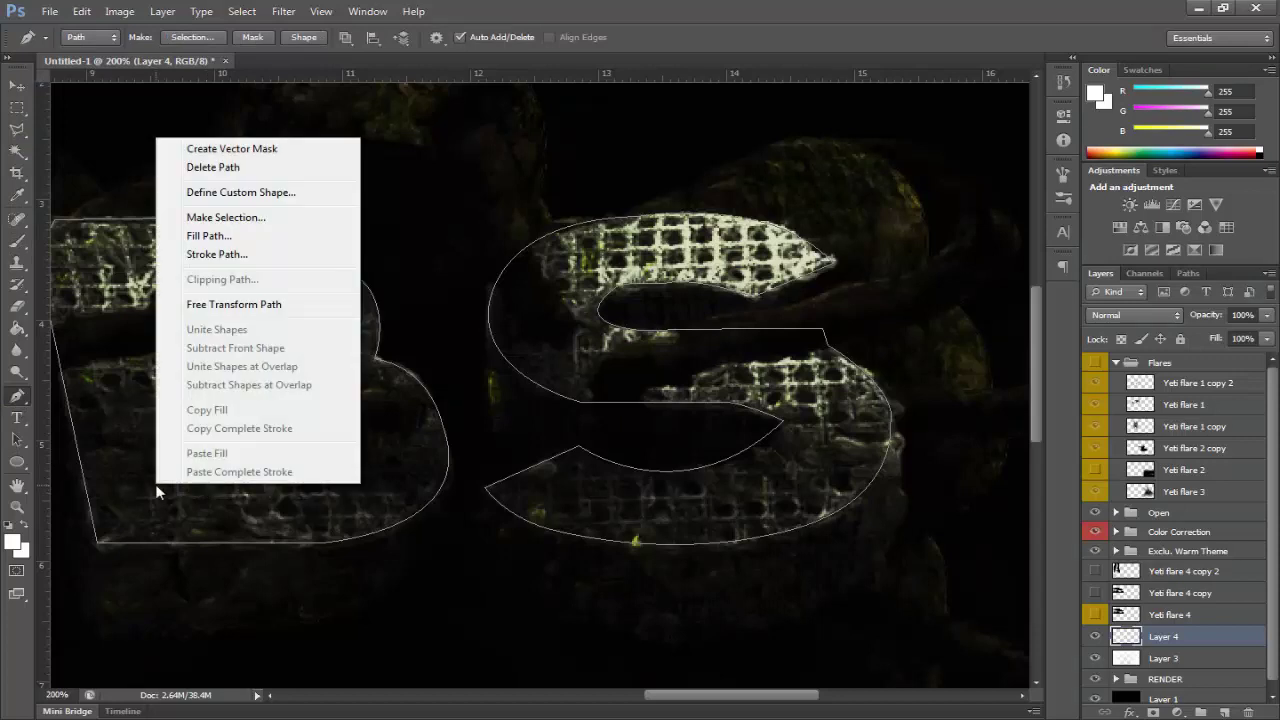
left_click(234, 252)
left_click(606, 251)
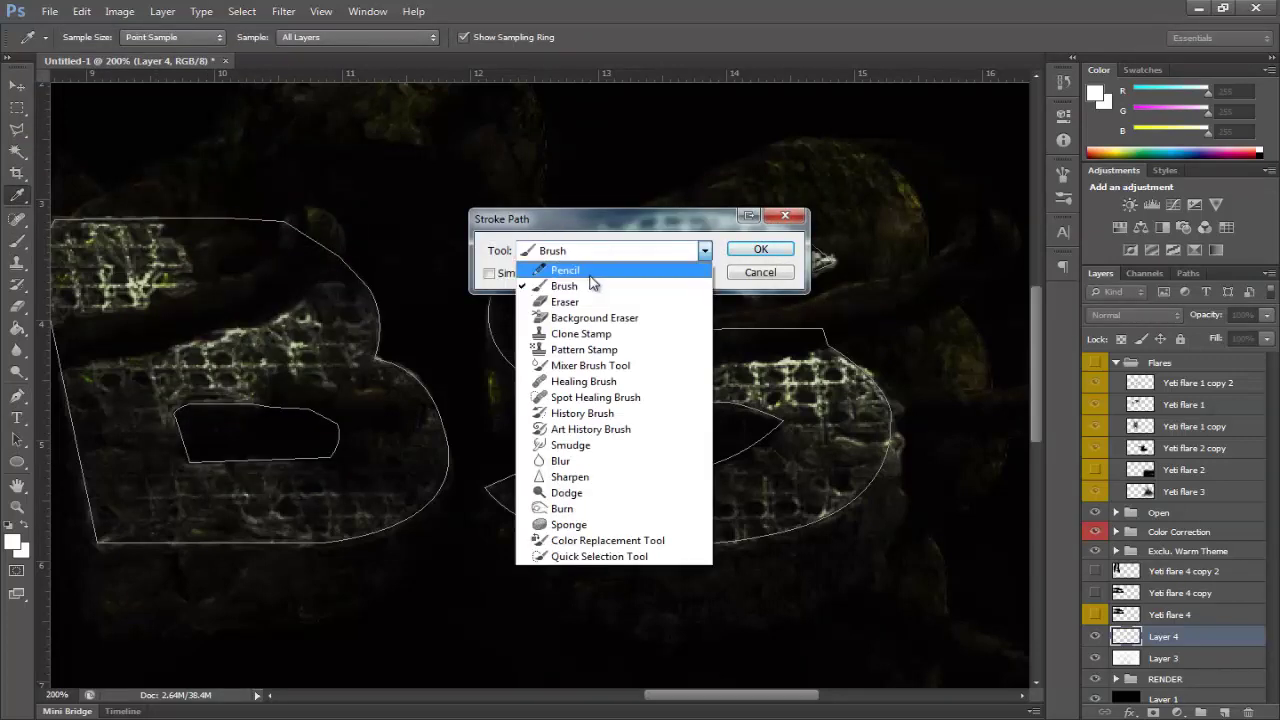
left_click(585, 290)
left_click(762, 250)
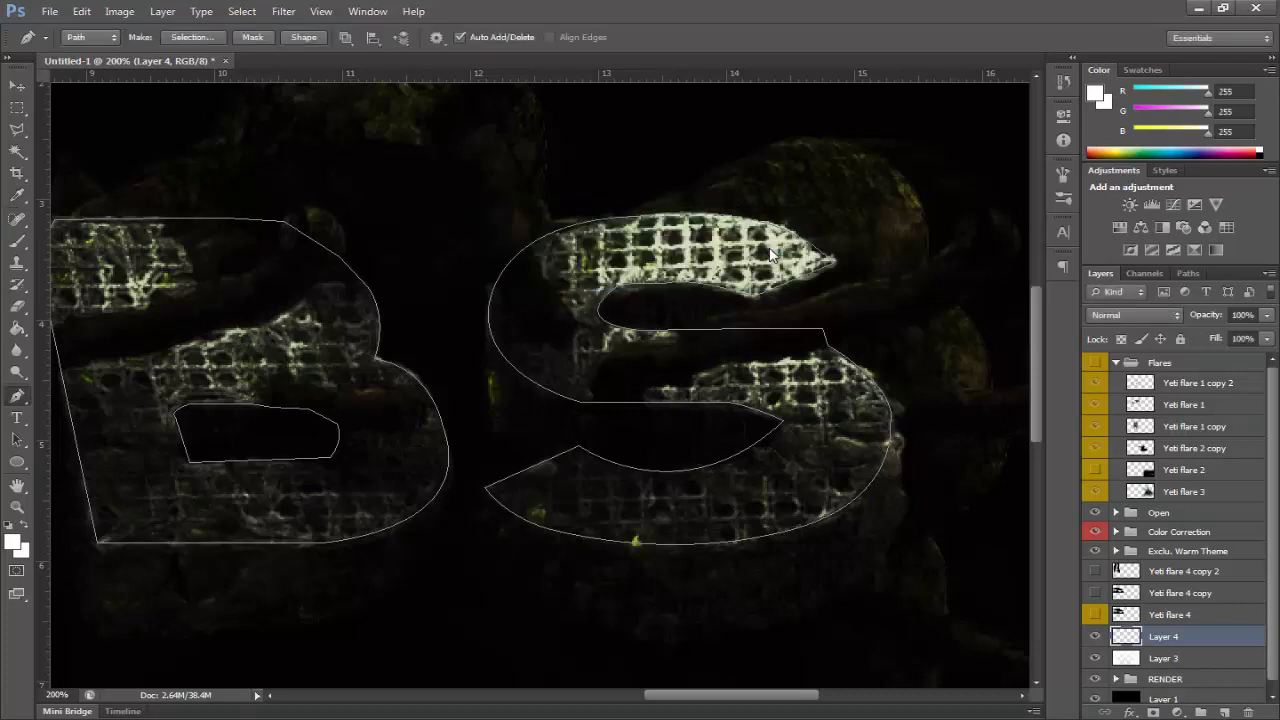
Delete the letter paths so only the brushed outlines remain on Layer 4.
right_click(632, 372)
left_click(668, 390)
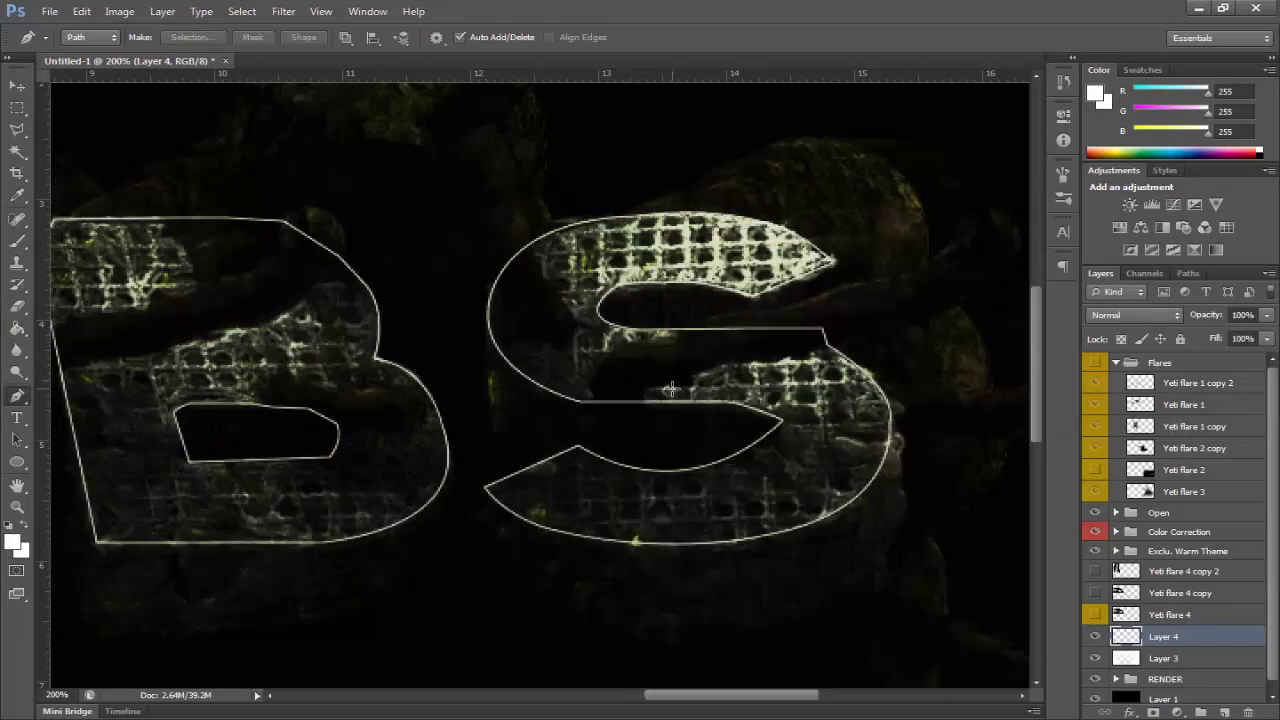
key("ctrl+minus")
key("ctrl+minus")
key("ctrl+minus")
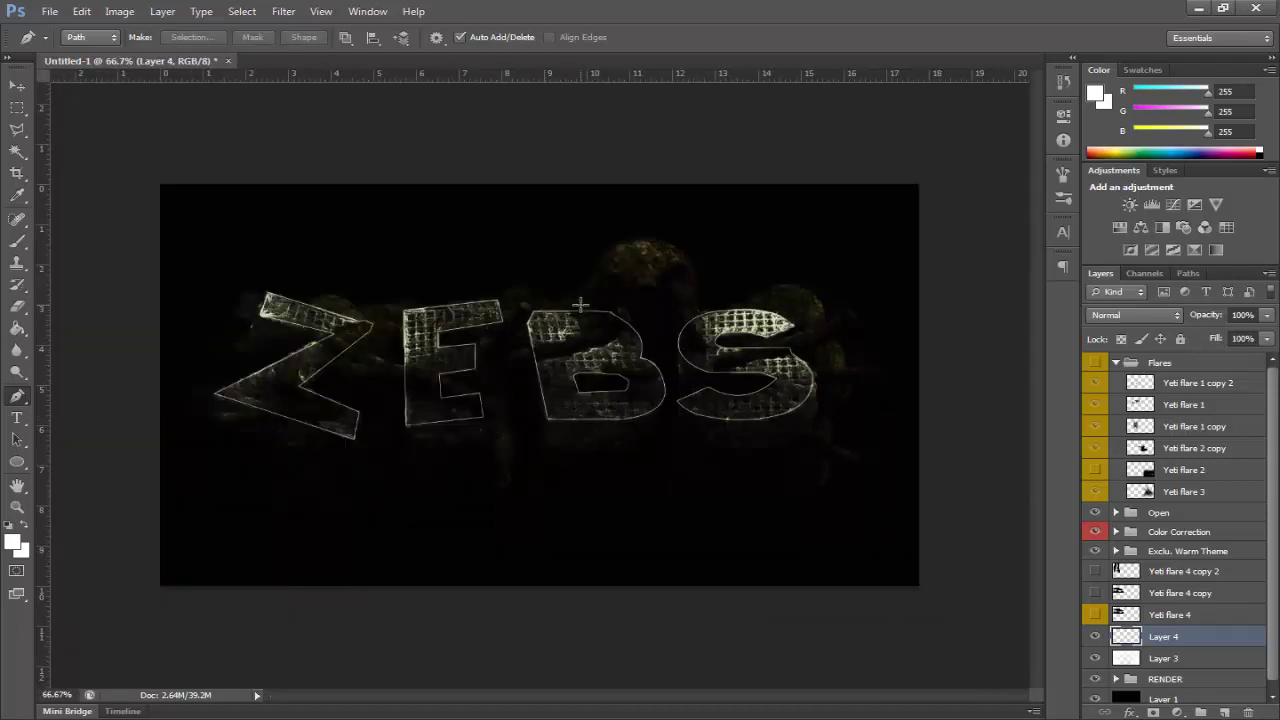
Compare the Z and E letter edges with the Layer 4 outlines hidden and shown.
key("ctrl+plus")
key("ctrl+plus")
key("ctrl+plus")
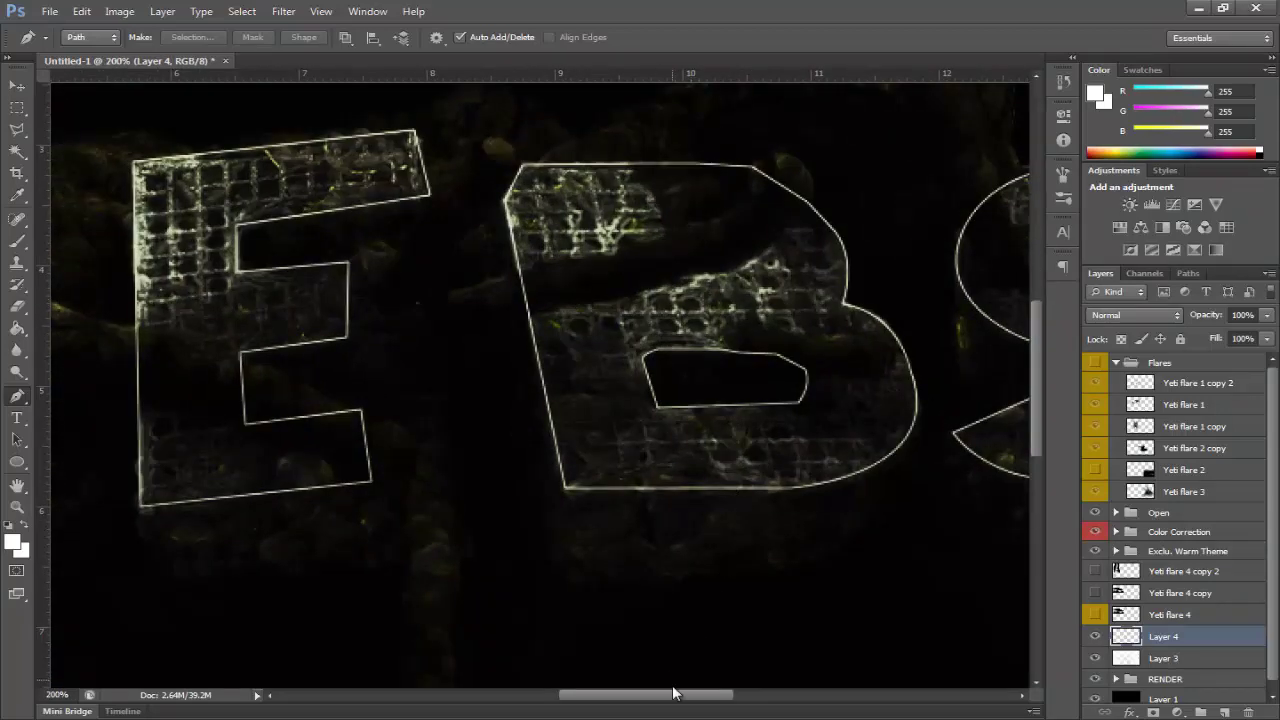
left_click_drag(678, 704, 573, 698)
left_click(1092, 637)
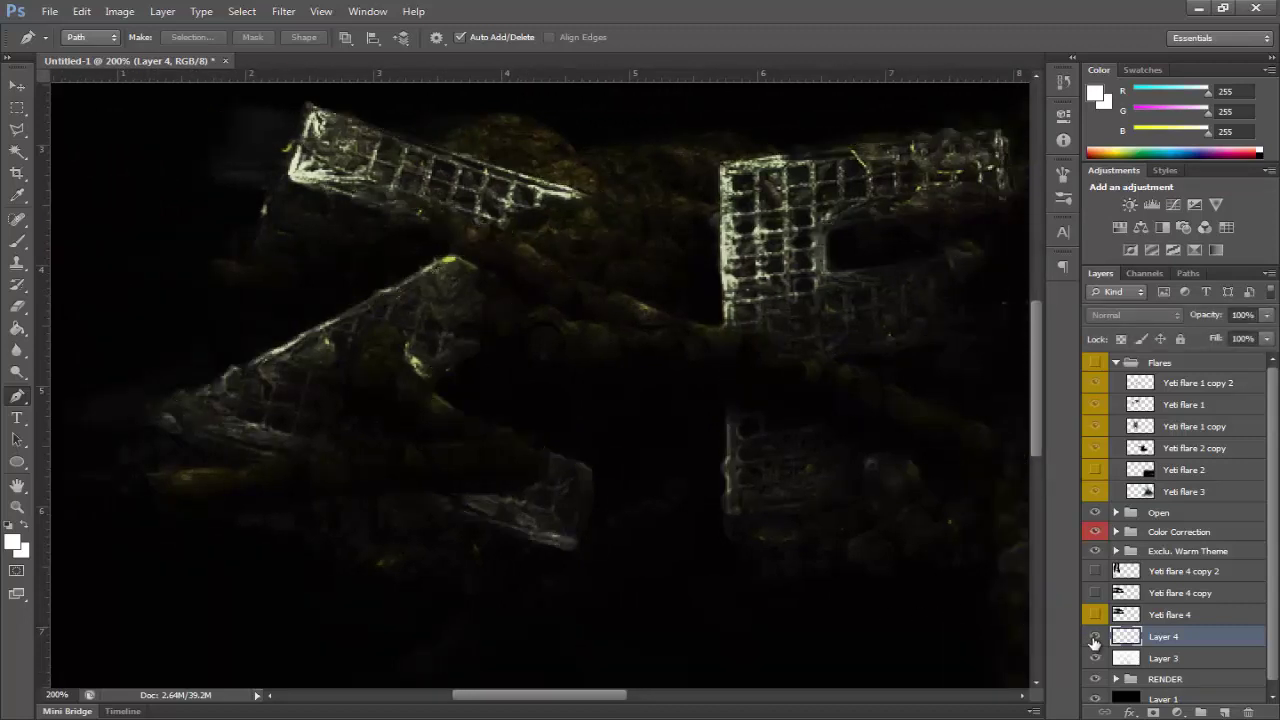
left_click(1092, 637)
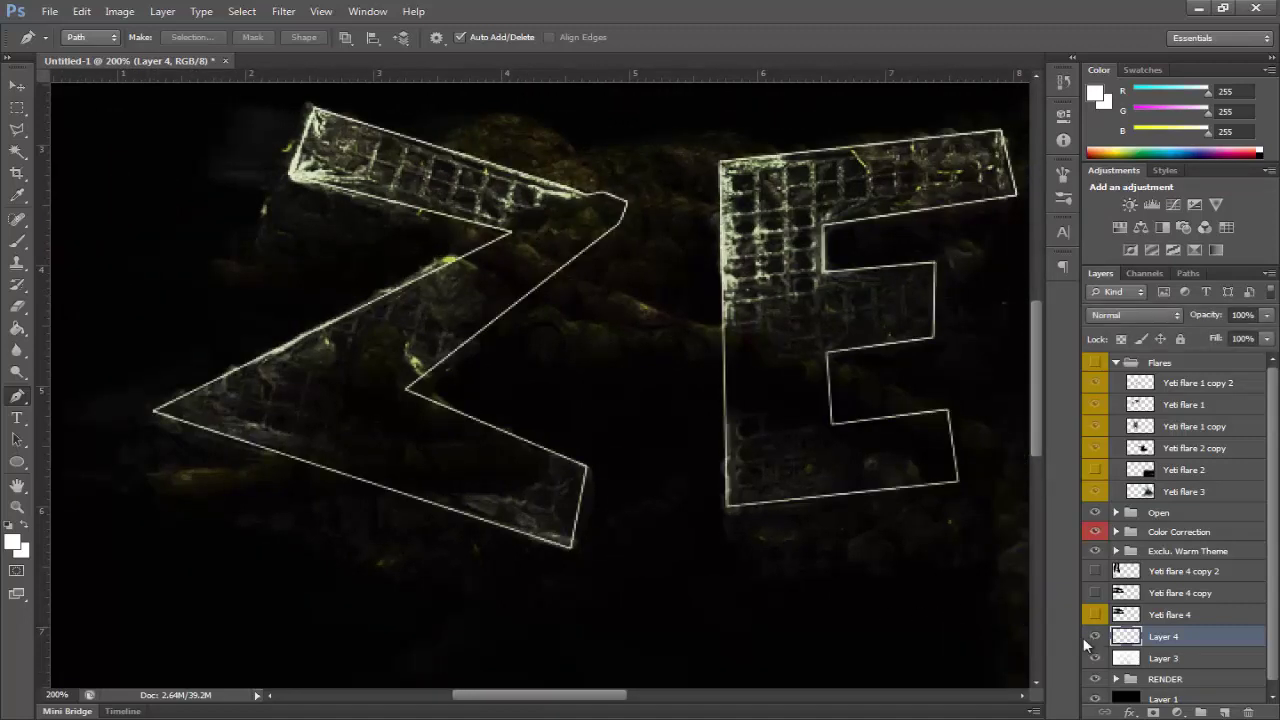
Erase the Z's outline on Layer 4 along the foot's upper edge, the upper-right corner, the inner notch and the middle of the bottom edge.
left_click(17, 306)
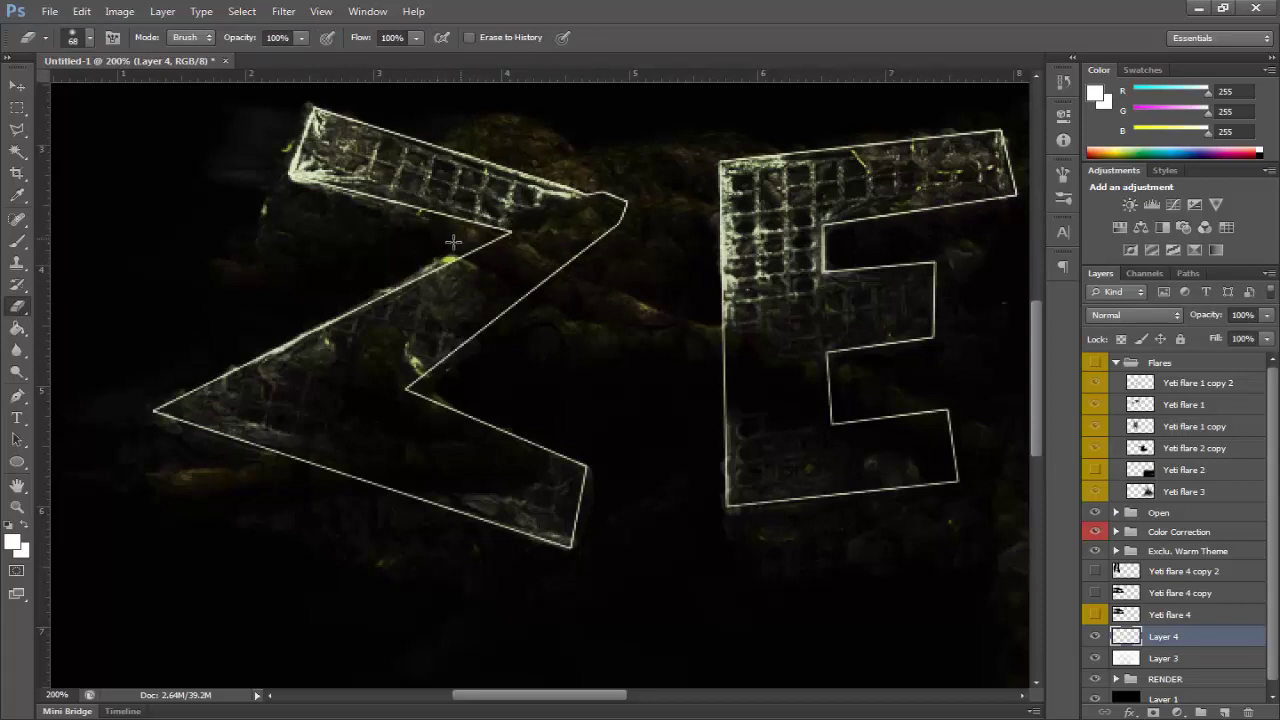
left_click_drag(584, 463, 416, 394)
left_click(416, 394)
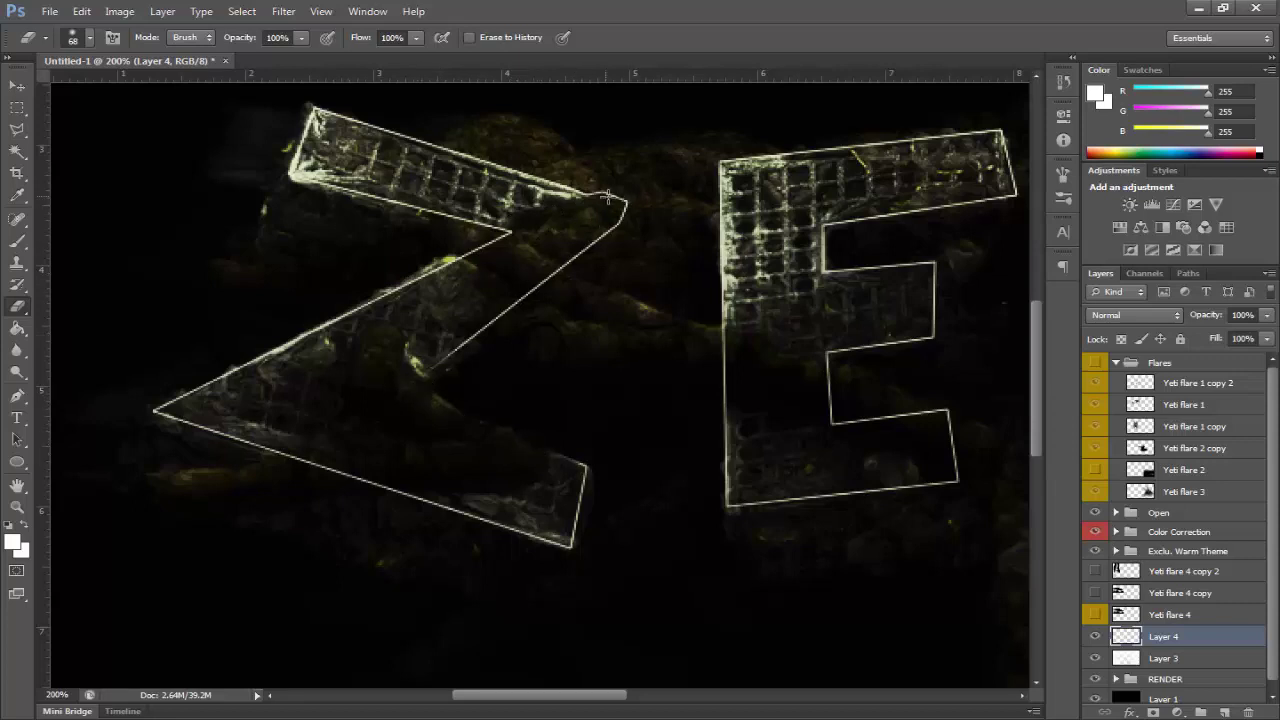
mouse_move(630, 205)
left_mouse_down()
mouse_move(607, 197)
mouse_move(622, 217)
mouse_move(548, 280)
left_mouse_up()
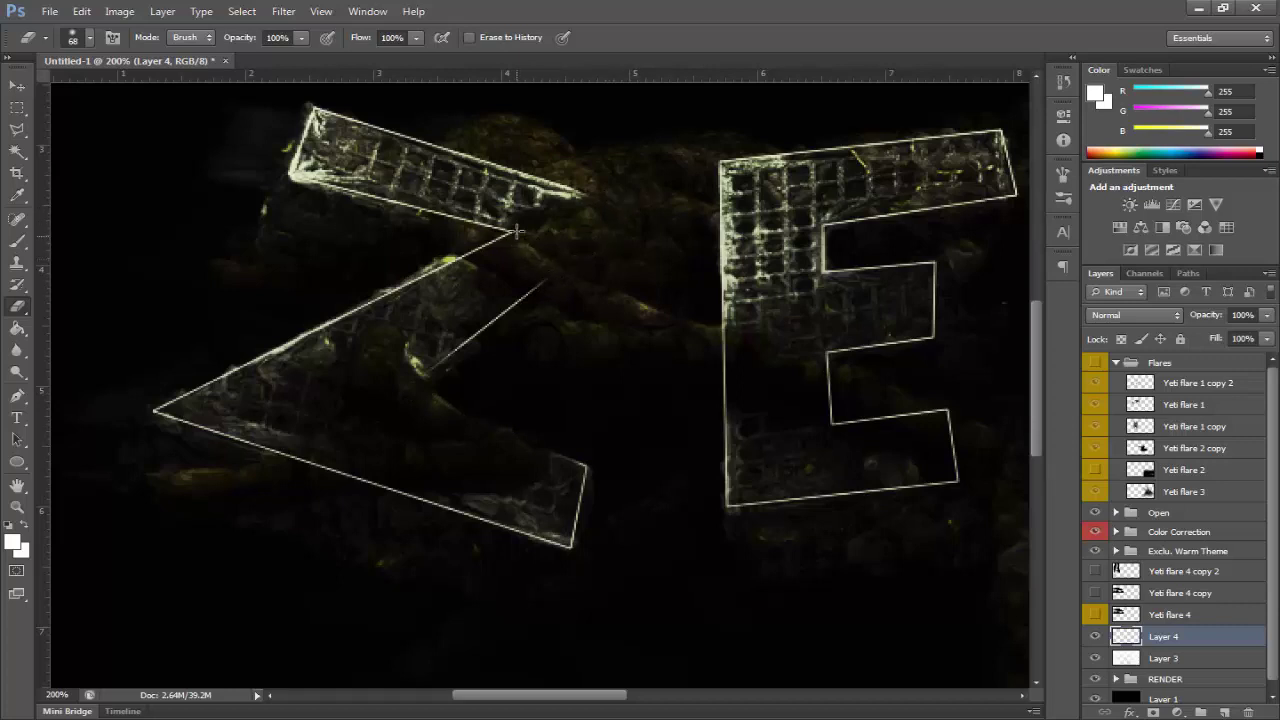
mouse_move(516, 231)
left_mouse_down()
mouse_move(588, 327)
mouse_move(476, 297)
mouse_move(498, 238)
left_mouse_up()
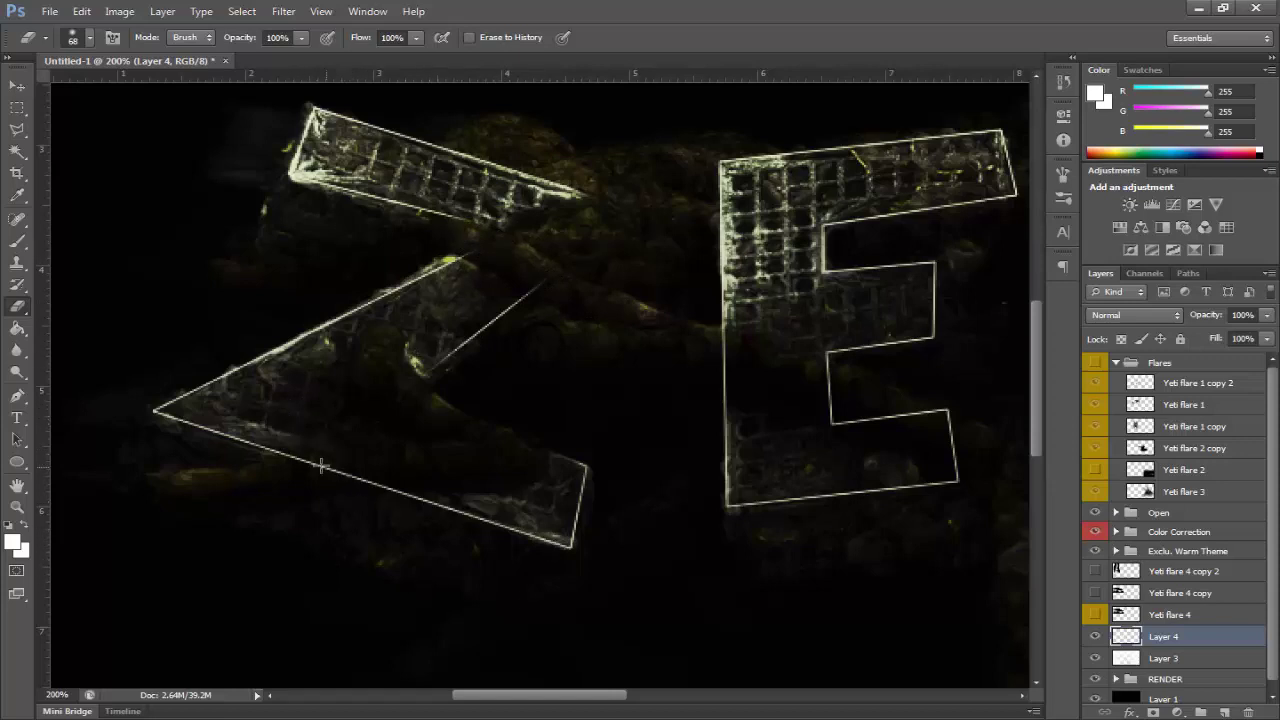
mouse_move(321, 465)
left_mouse_down()
mouse_move(298, 460)
mouse_move(363, 470)
mouse_move(394, 491)
mouse_move(383, 488)
left_mouse_up()
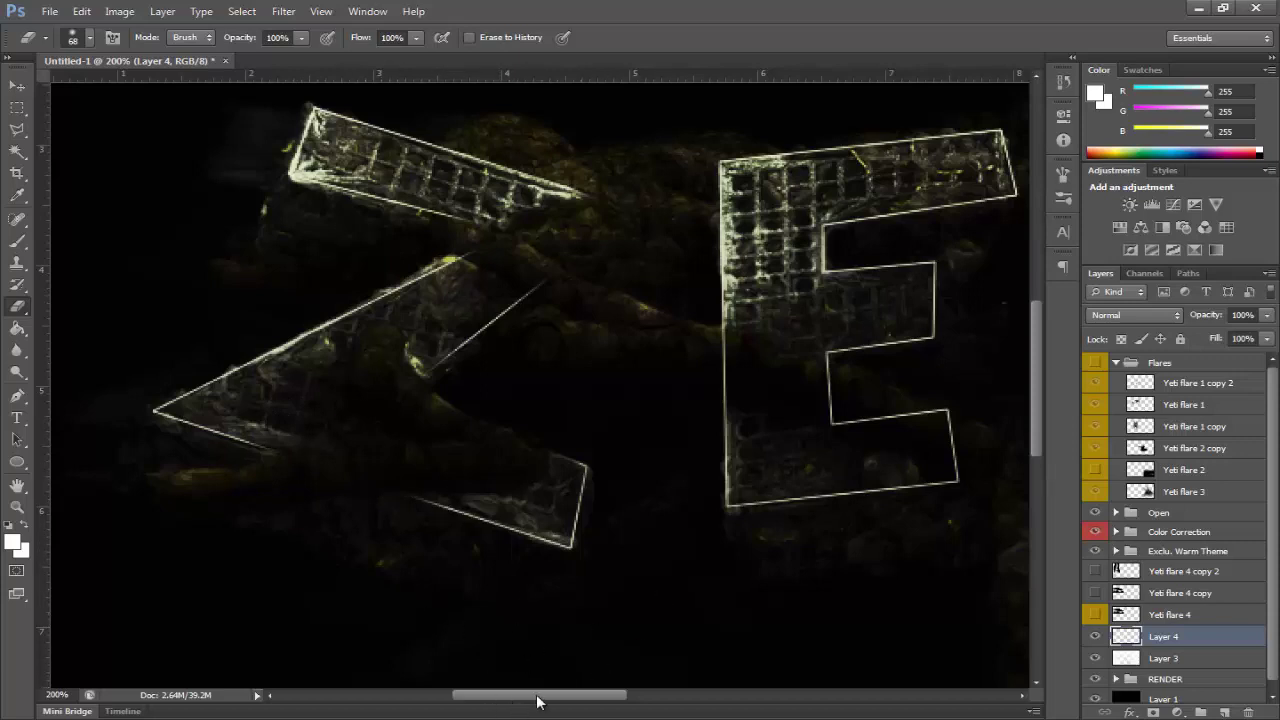
Erase the E's outline on Layer 4 around the notch between its middle and lower arms and along the adjacent part of its left edge.
left_click_drag(537, 702, 577, 702)
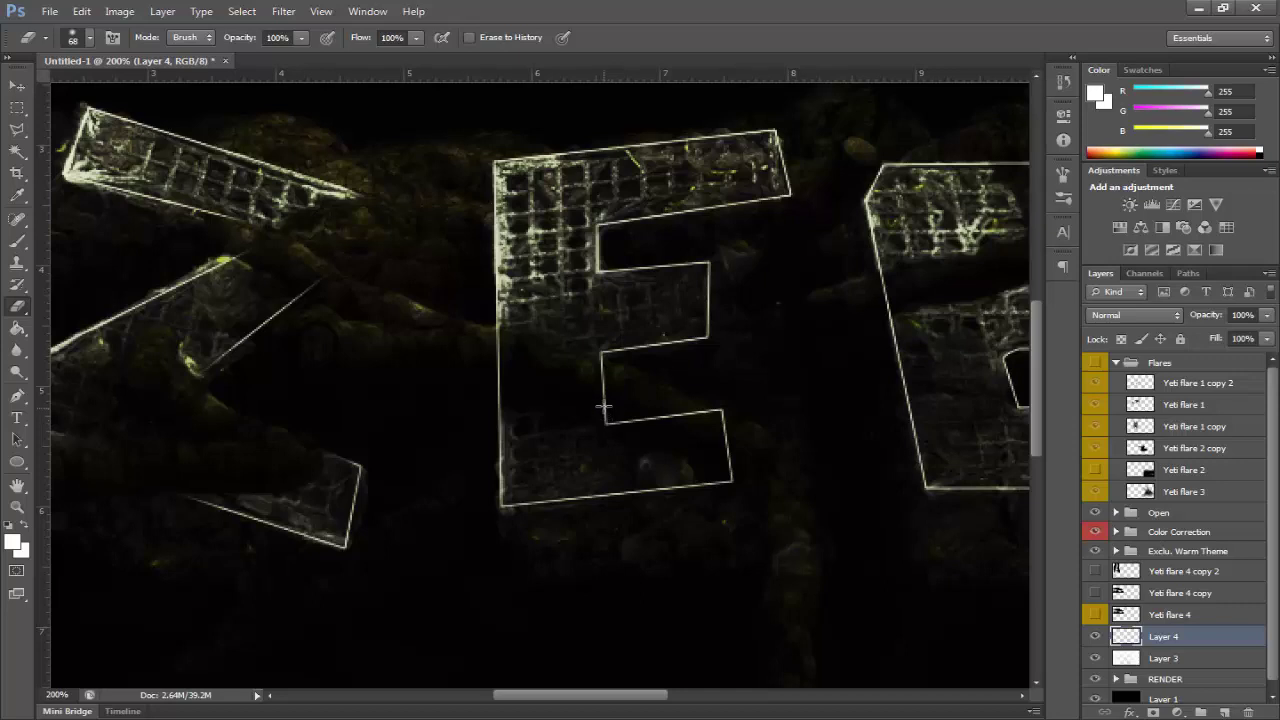
mouse_move(606, 408)
left_mouse_down()
mouse_move(606, 366)
mouse_move(606, 388)
left_mouse_up()
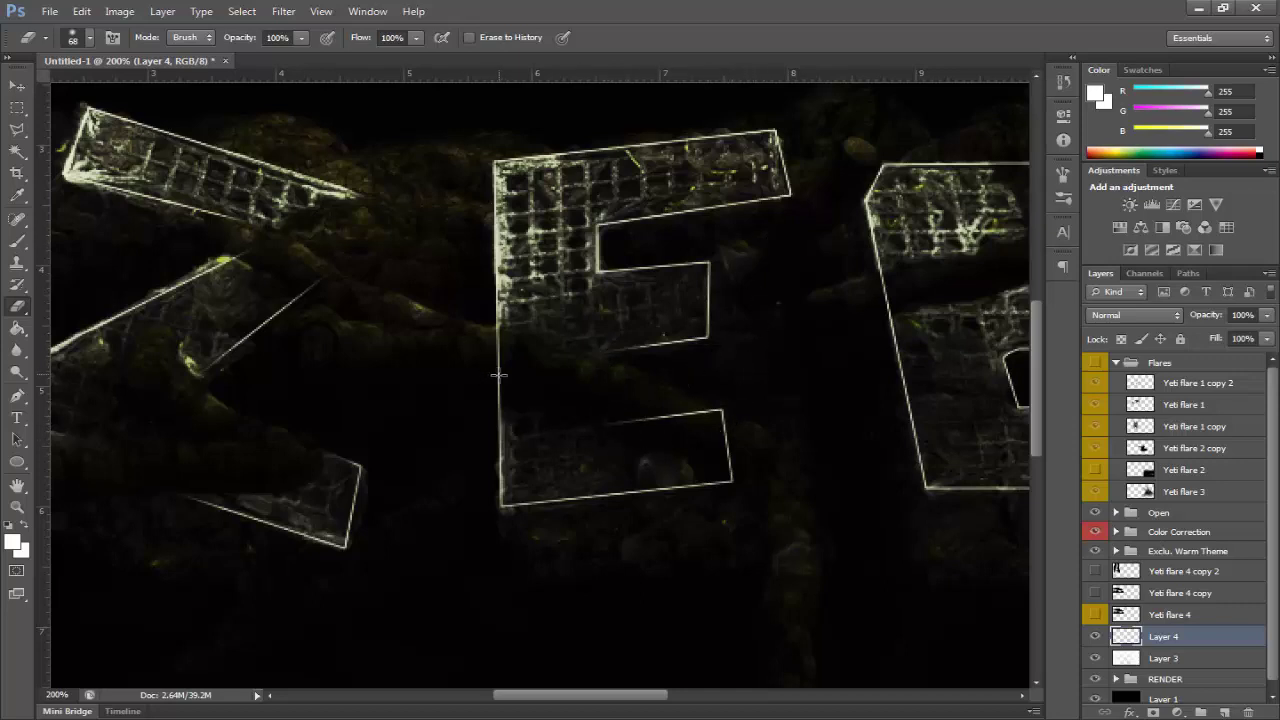
left_click_drag(500, 398, 500, 337)
Set Layer 4's blend mode to Overlay.
left_click_drag(632, 700, 752, 706)
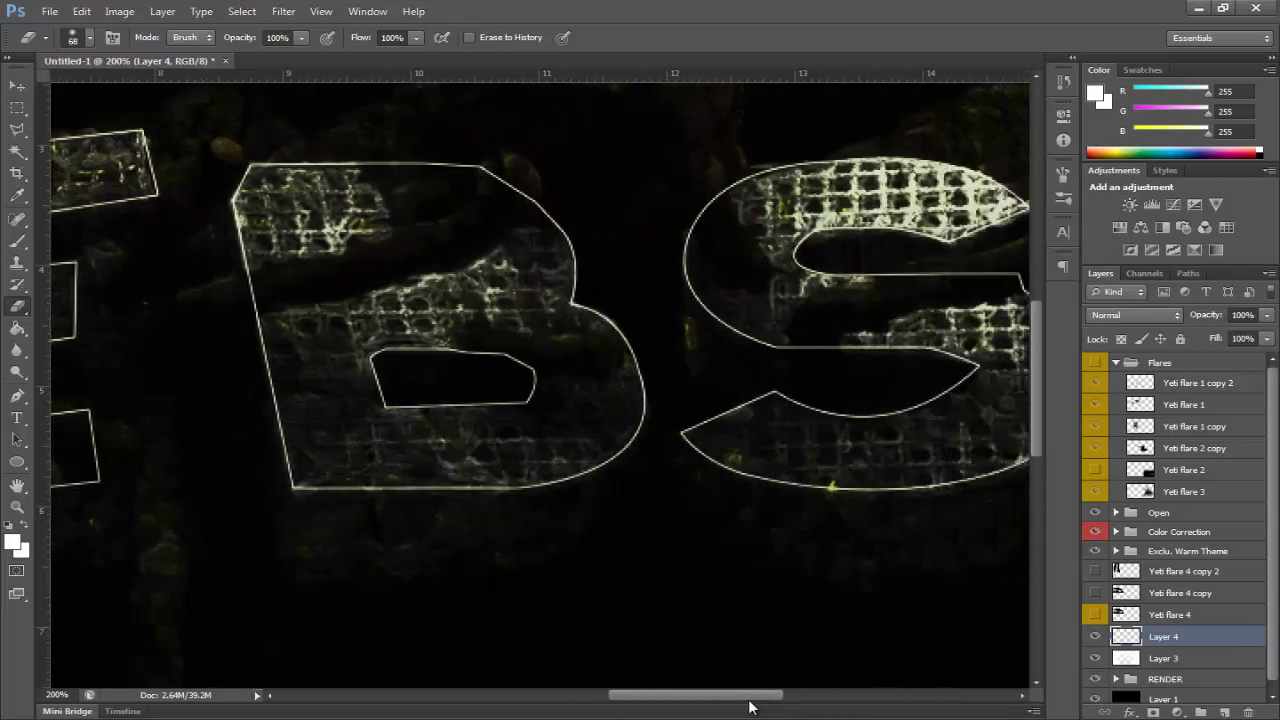
left_click(1163, 312)
left_click(1147, 206)
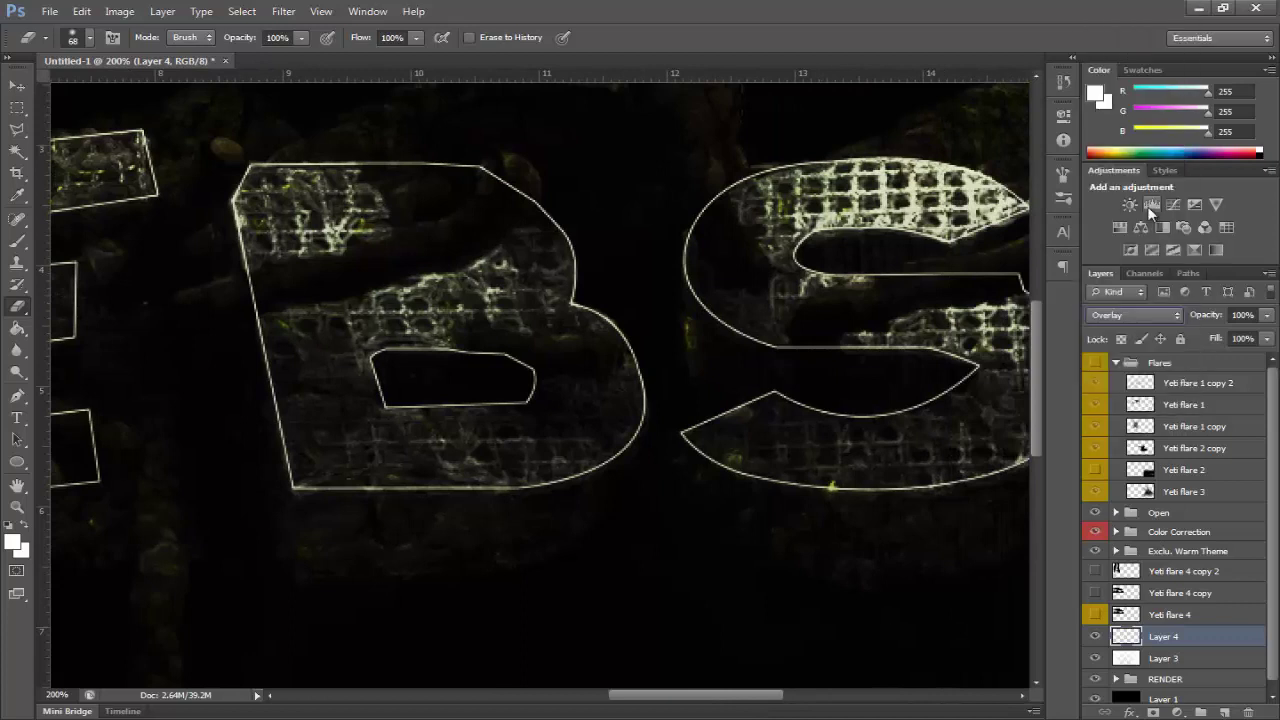